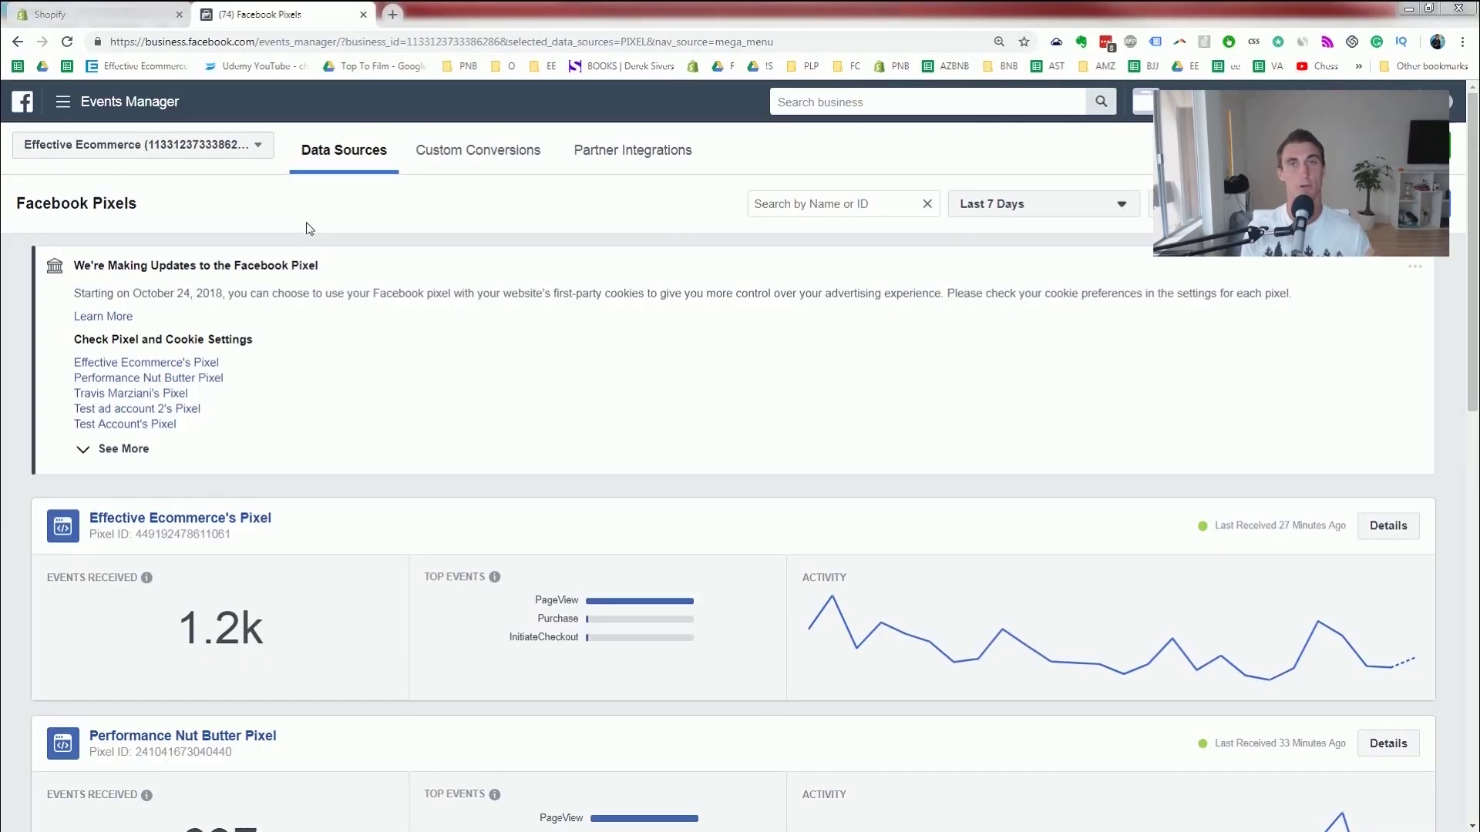
From the Pixels list, create '4 Minute Pixel' with website URL performancenutbutter.com.
{"action": "left_click", "coordinate": [63, 104]}
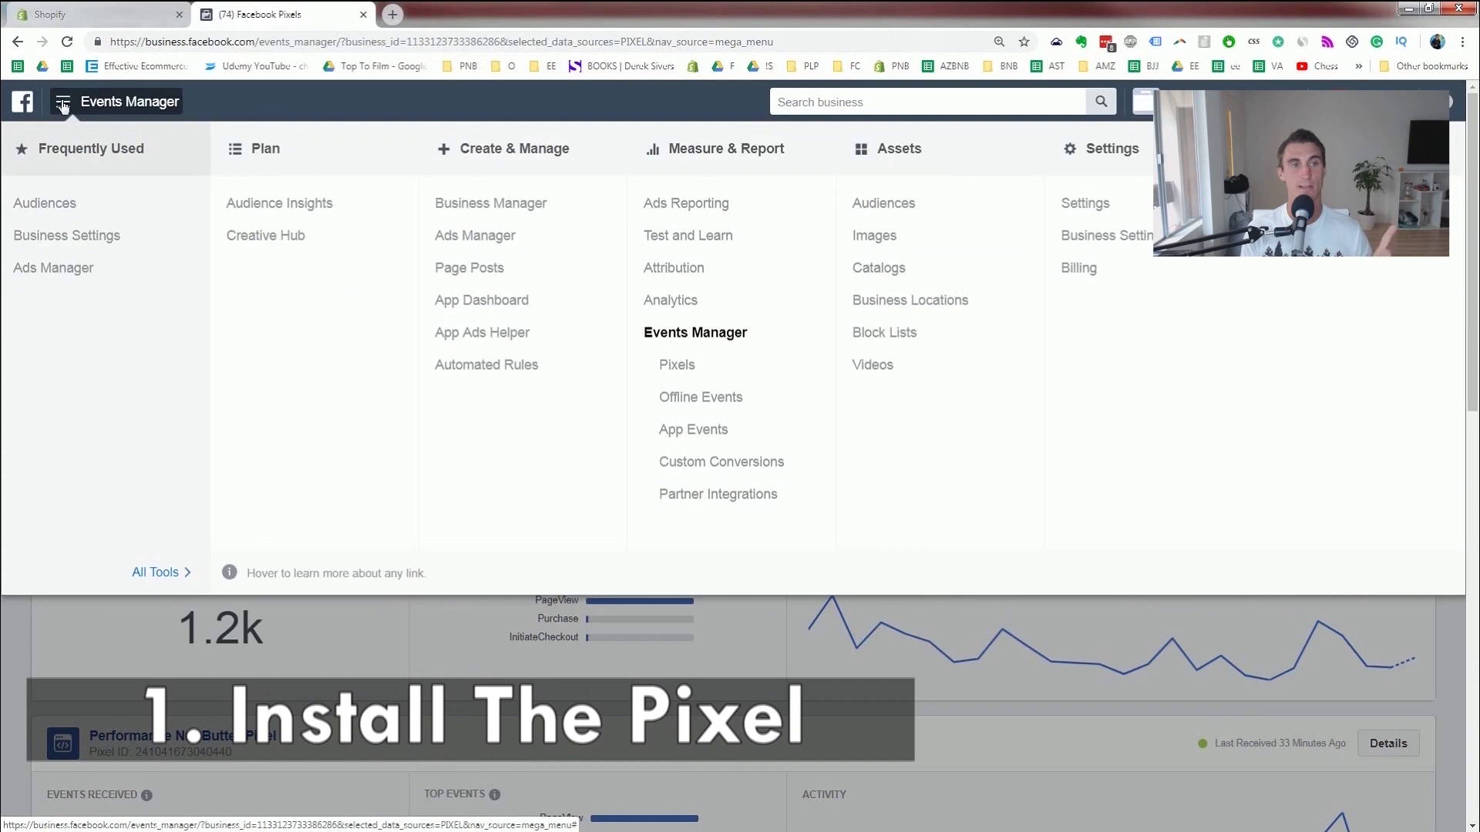
{"action": "left_click", "coordinate": [692, 366]}
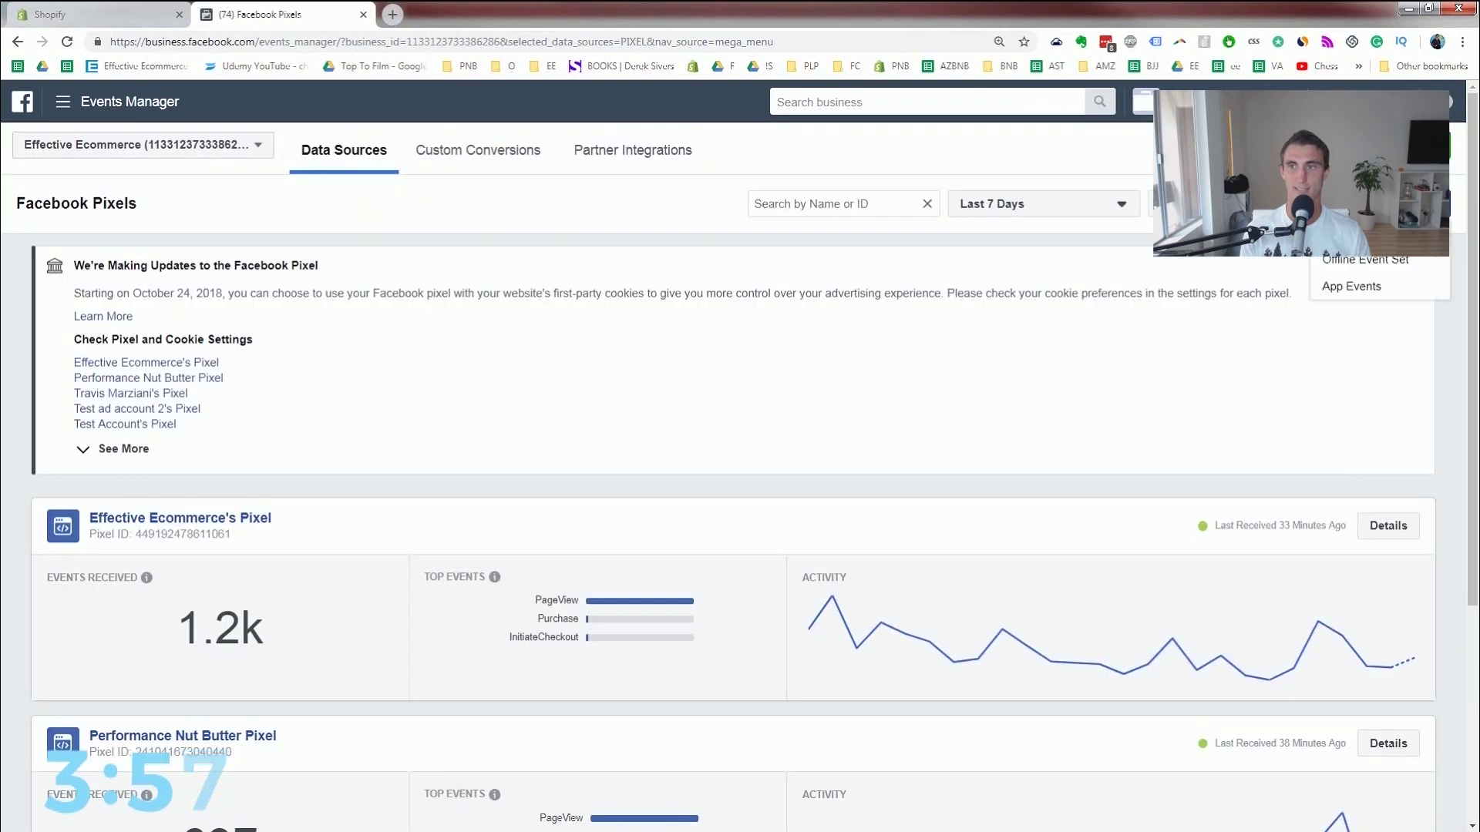
{"action": "left_click", "coordinate": [1356, 232]}
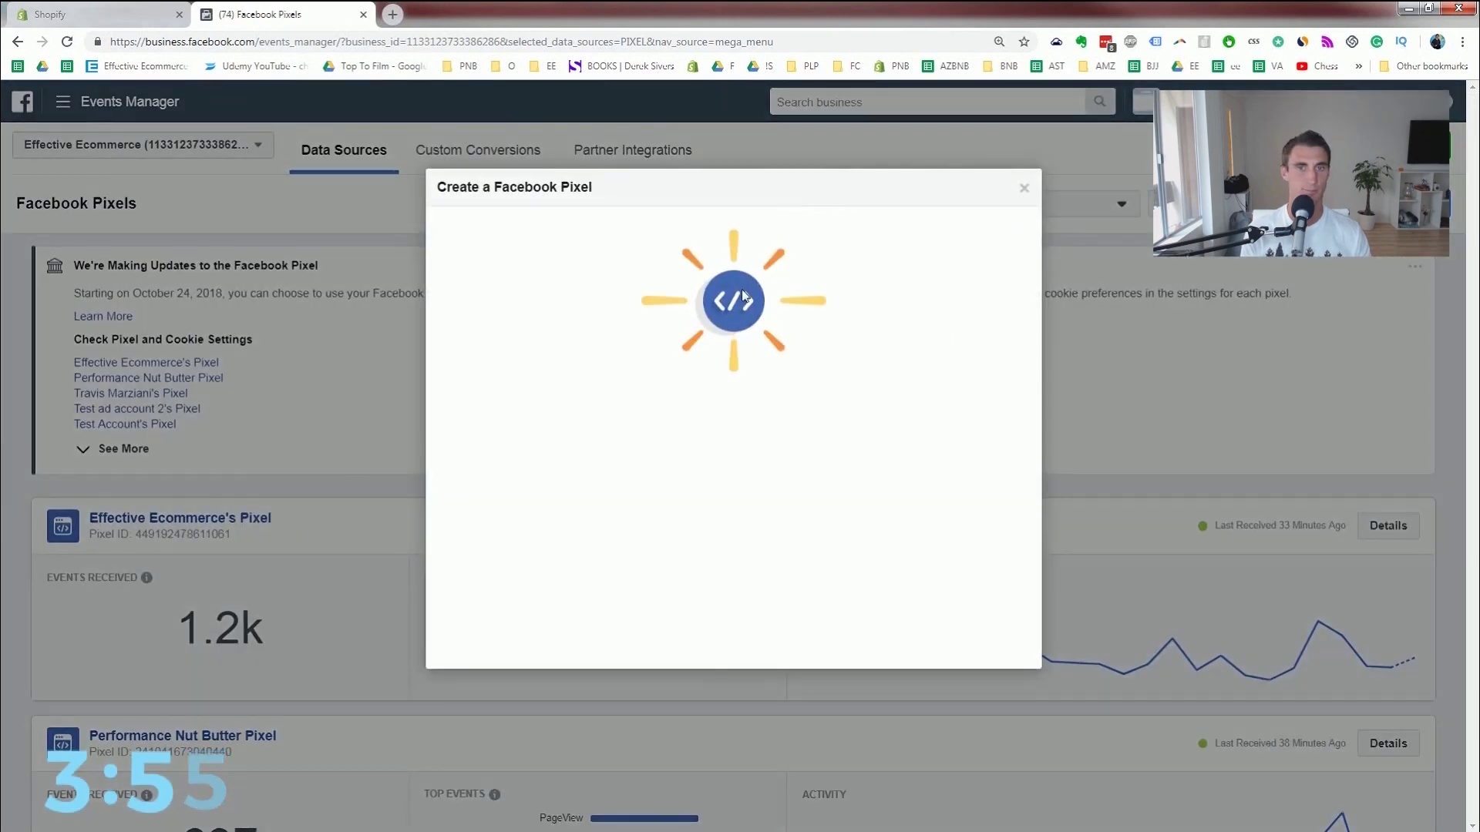
{"action": "left_click_drag", "start_coordinate": [737, 504], "coordinate": [528, 508]}
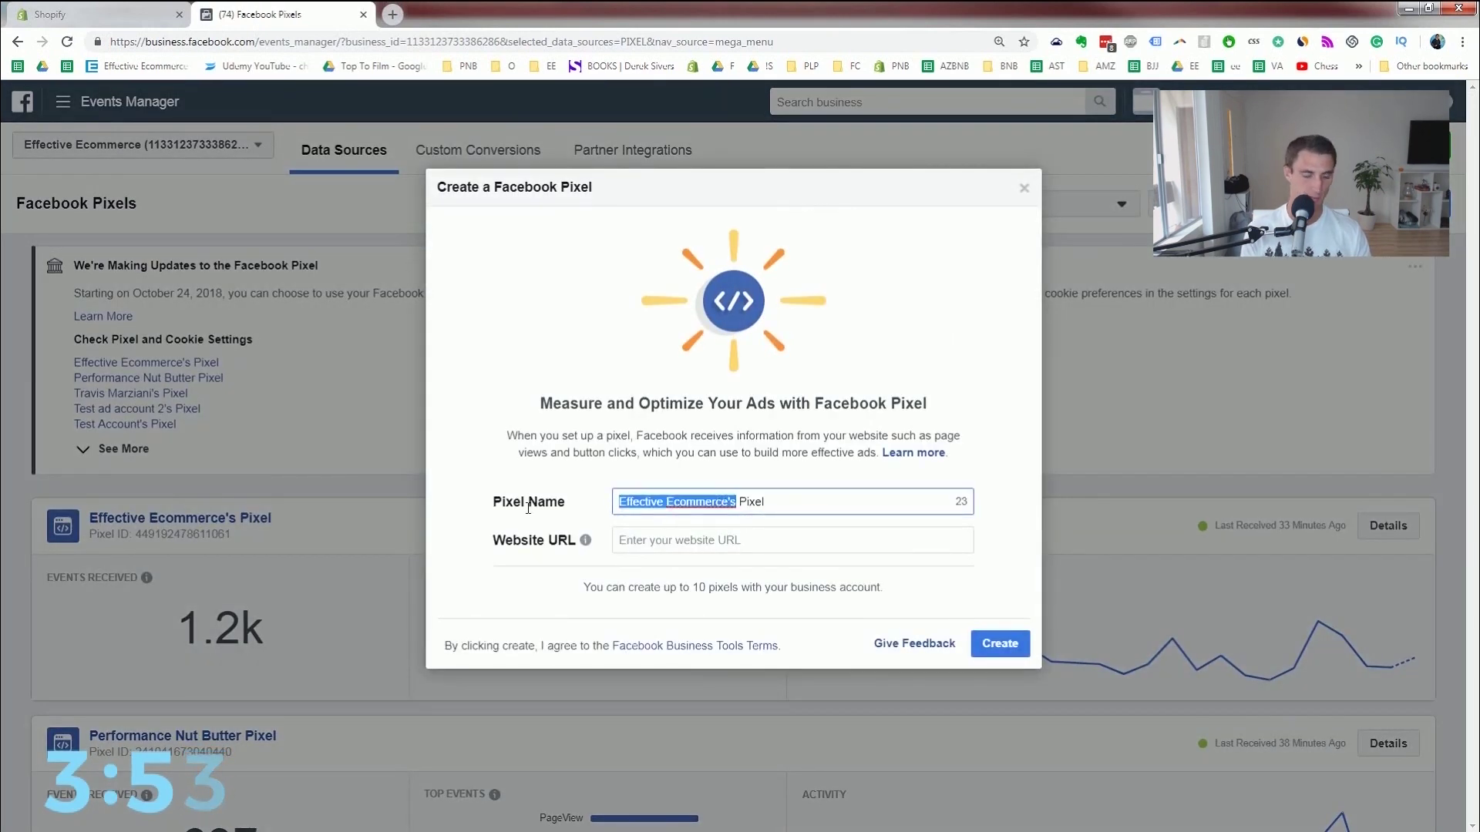
{"action": "type", "text": "4 Minute"}
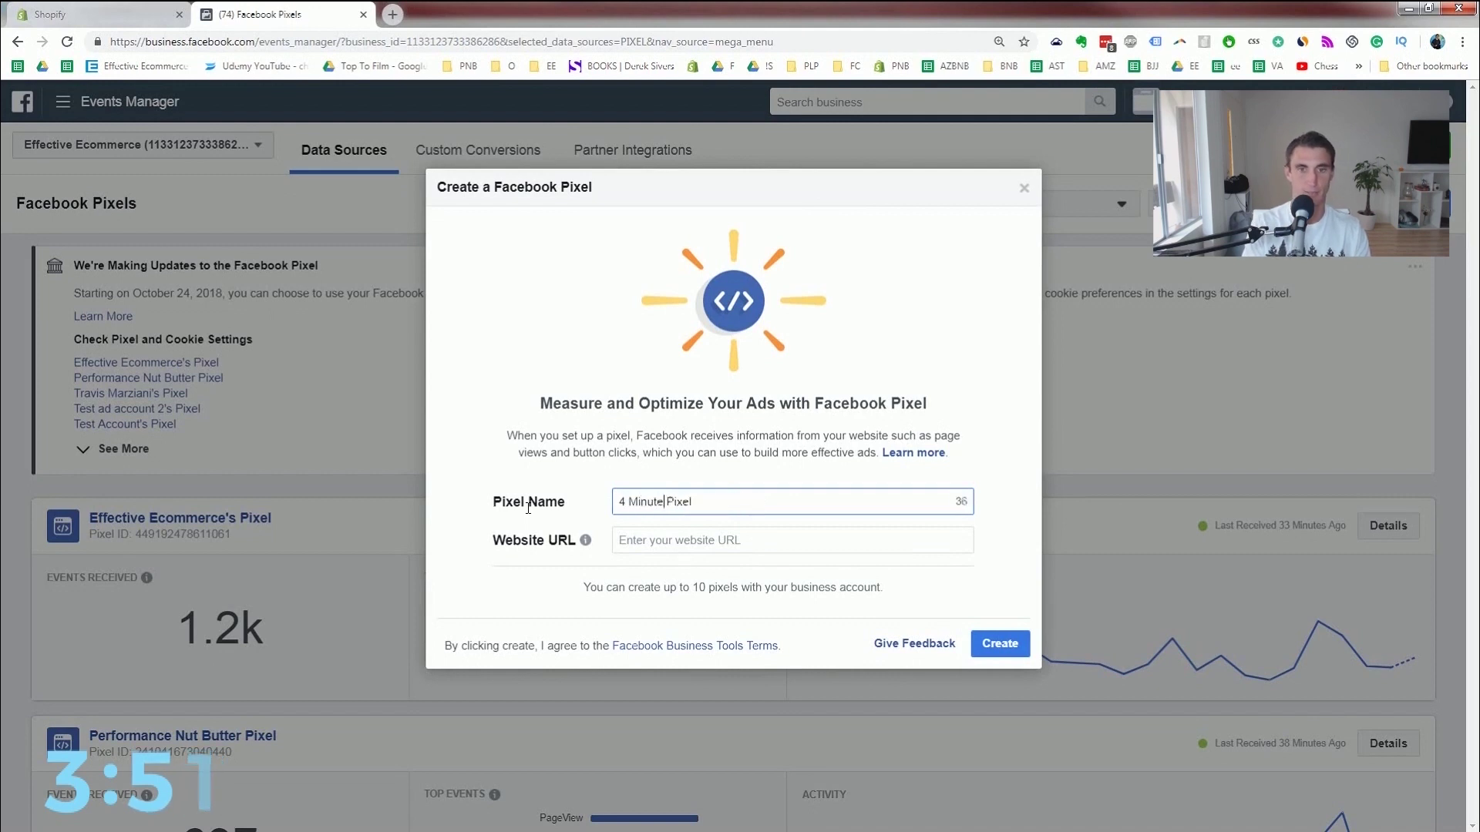
{"action": "mouse_move", "coordinate": [586, 540]}
{"action": "left_click", "coordinate": [819, 543]}
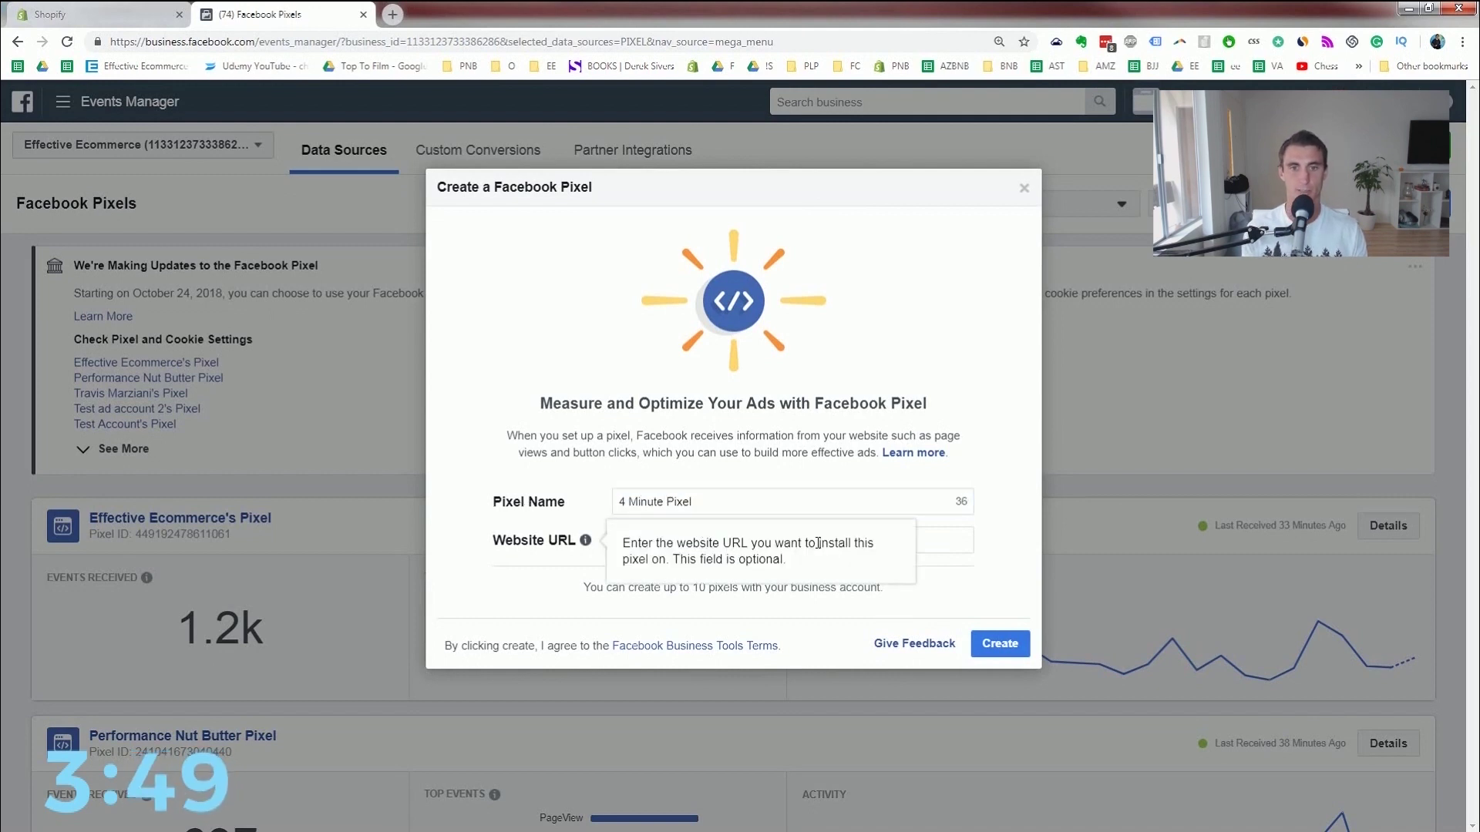
{"action": "left_click", "coordinate": [962, 541]}
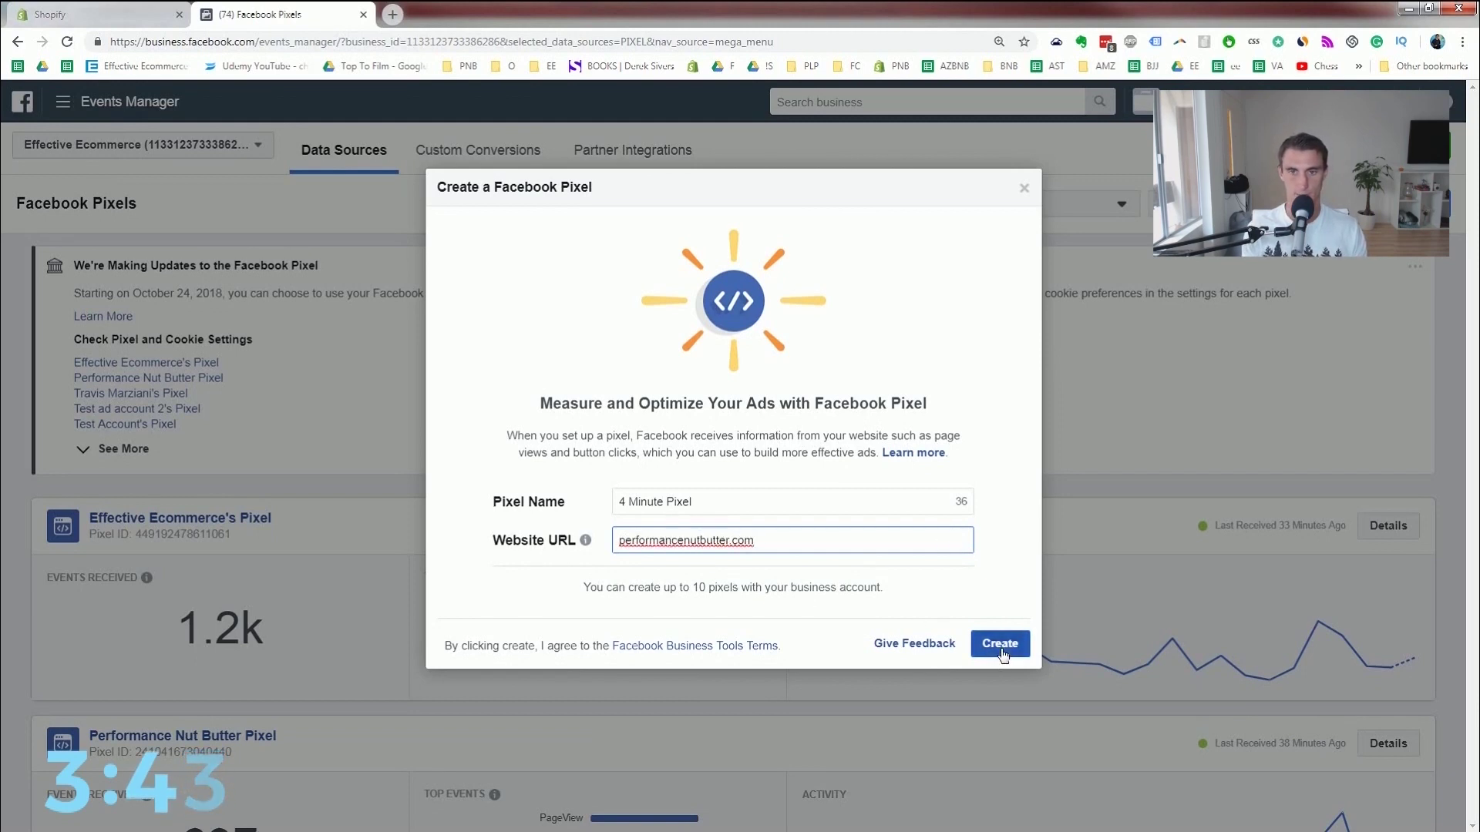
{"action": "left_click", "coordinate": [1000, 646]}
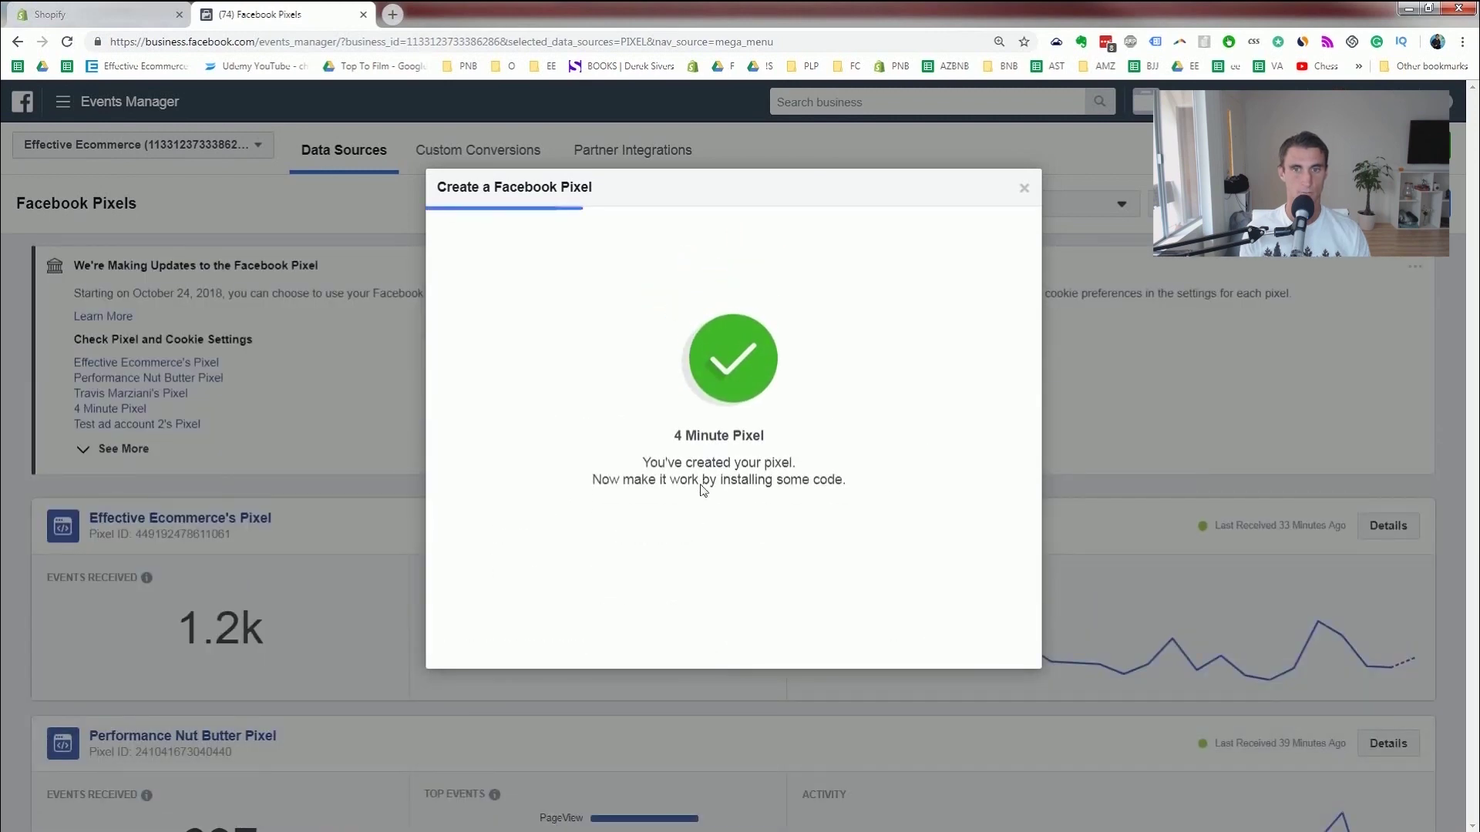
Set up the pixel through the Shopify partner integration and advance to the Paste Pixel ID step.
{"action": "left_click", "coordinate": [697, 305]}
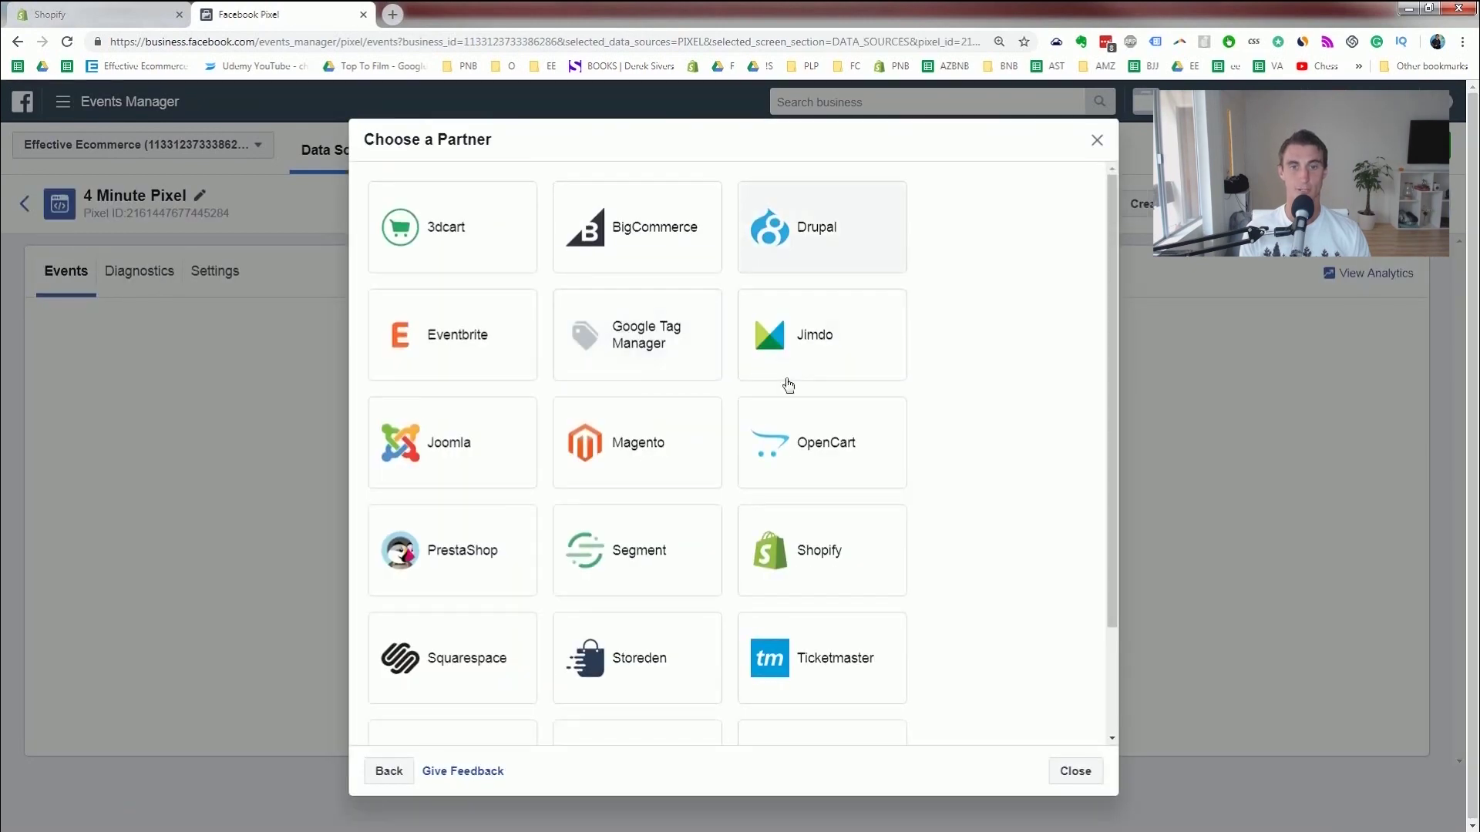
{"action": "left_click", "coordinate": [849, 561]}
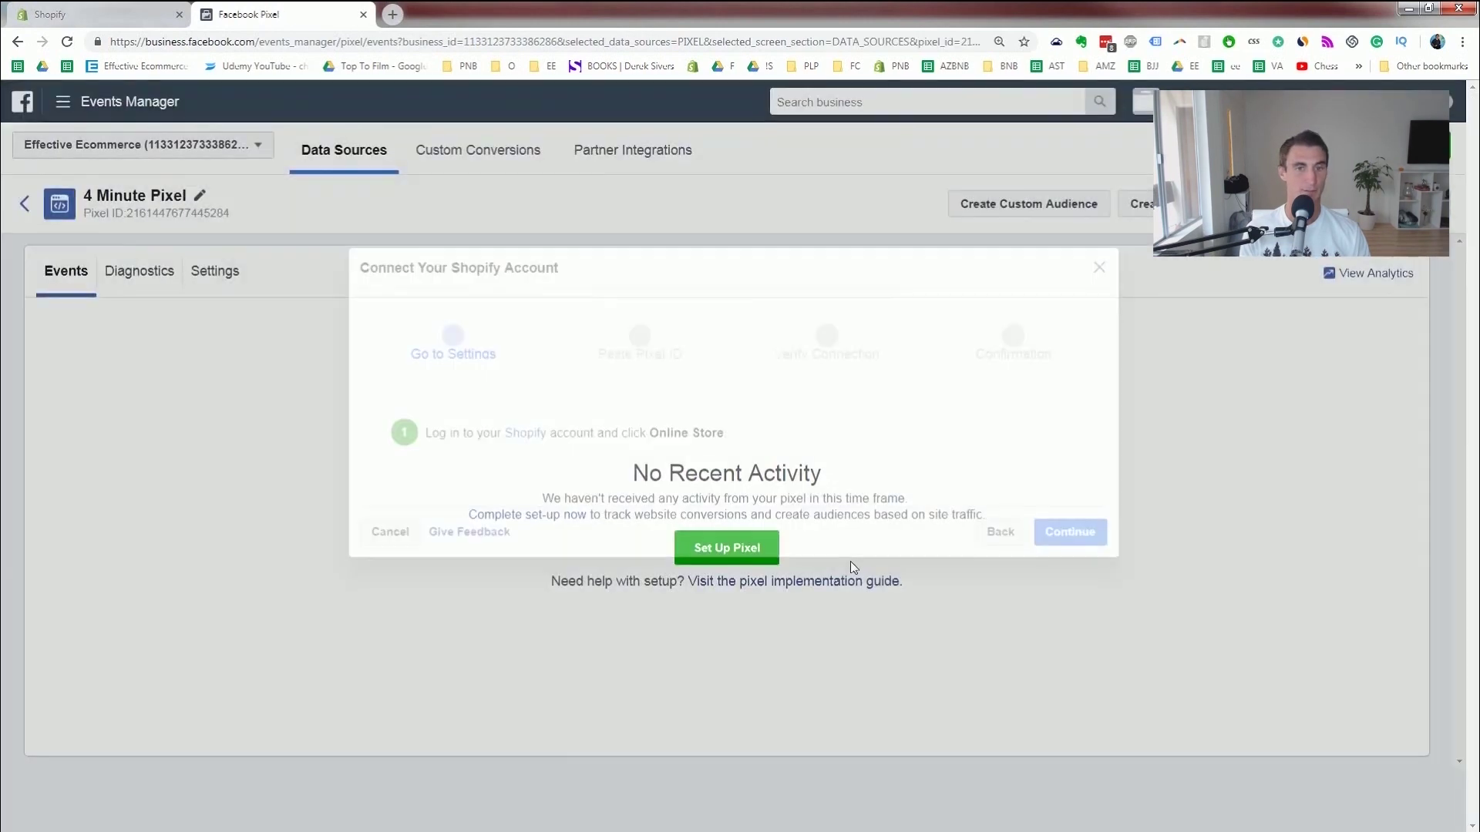
{"action": "scroll", "coordinate": [552, 404], "scroll_direction": "down", "scroll_amount": 3}
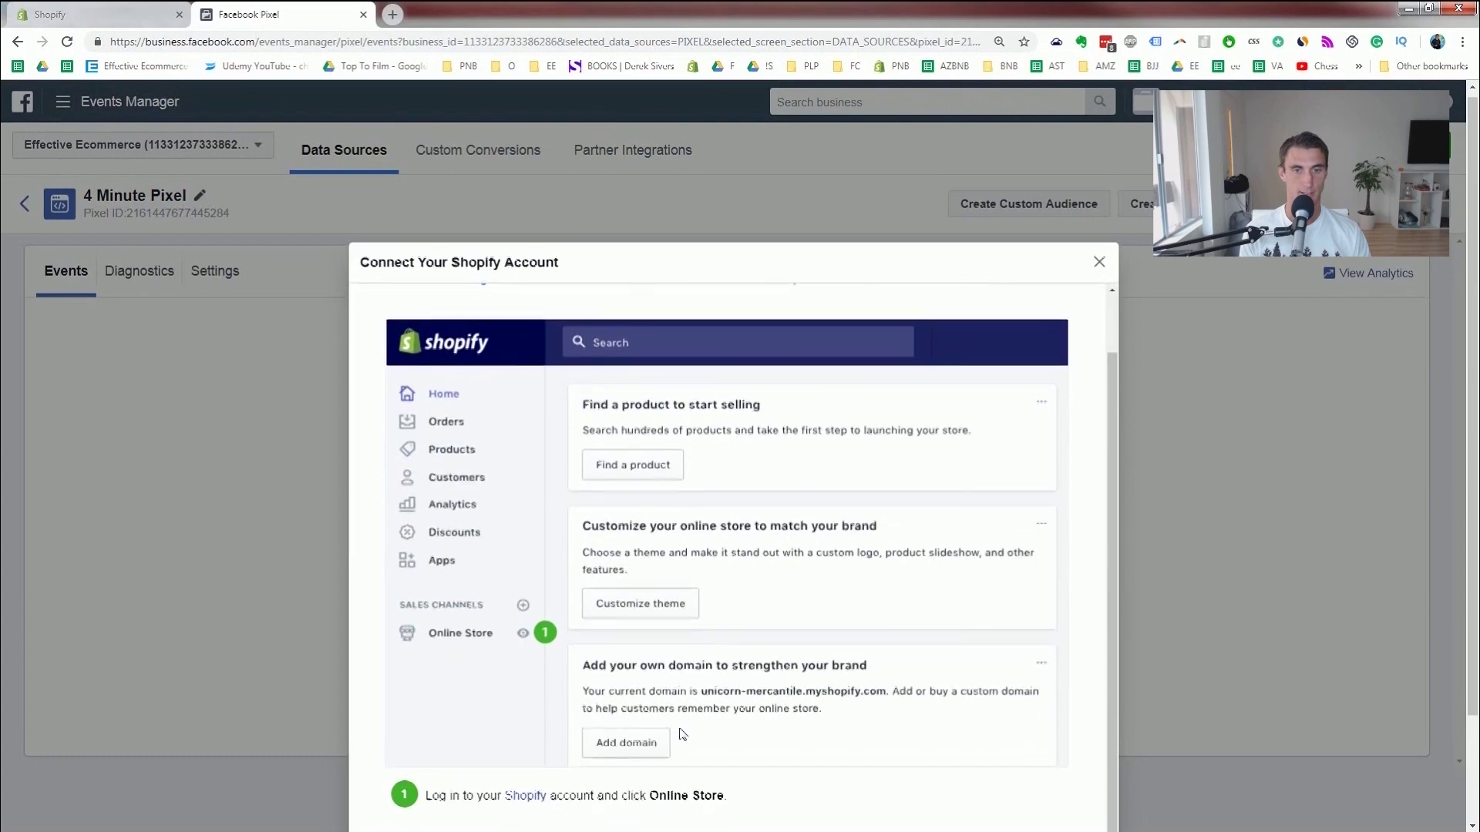
{"action": "left_click", "coordinate": [1075, 769]}
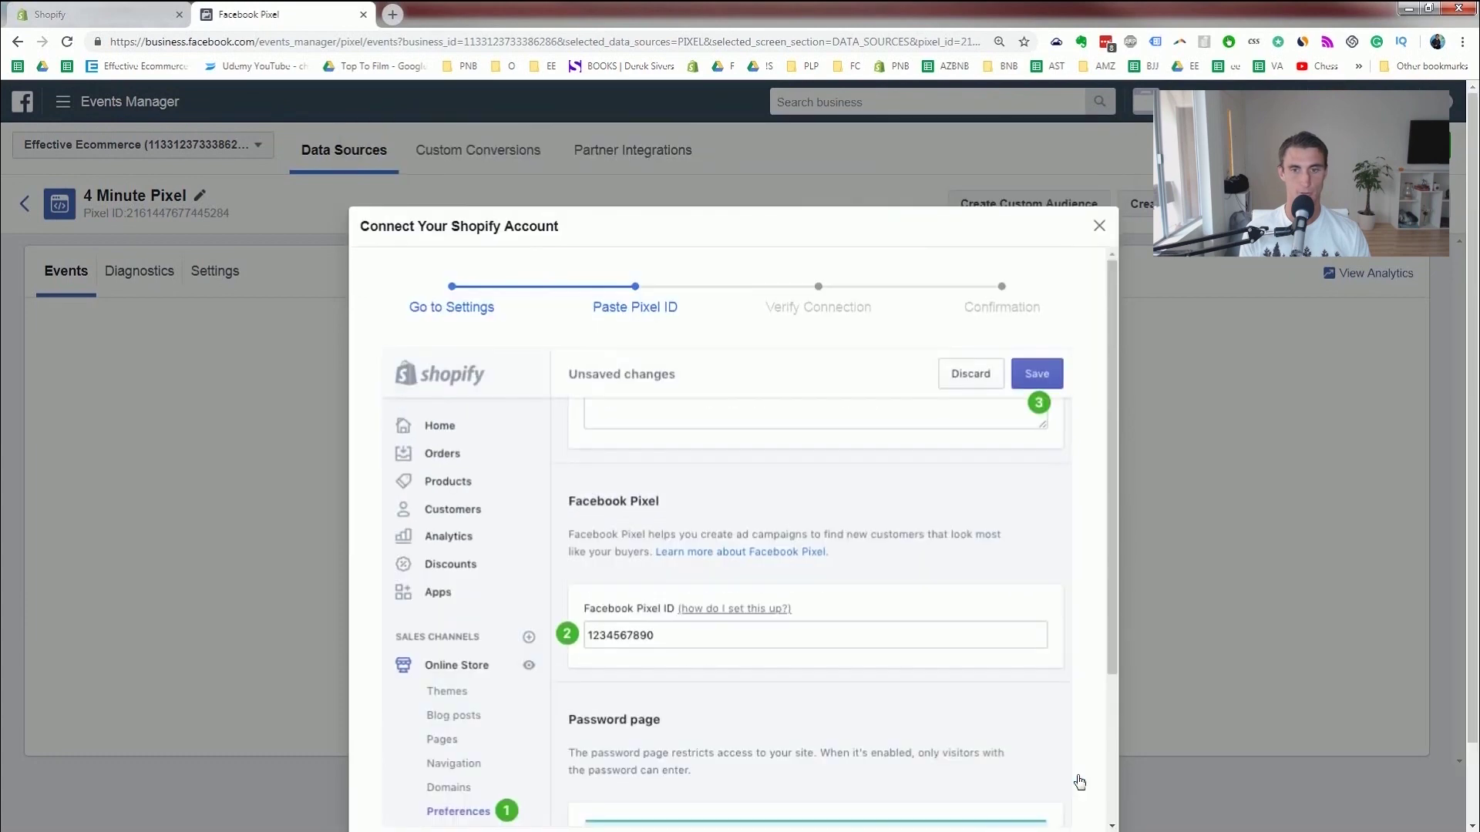
Copy the new pixel's ID and switch over to the Shopify store admin.
{"action": "scroll", "coordinate": [948, 718], "scroll_direction": "down", "scroll_amount": 5}
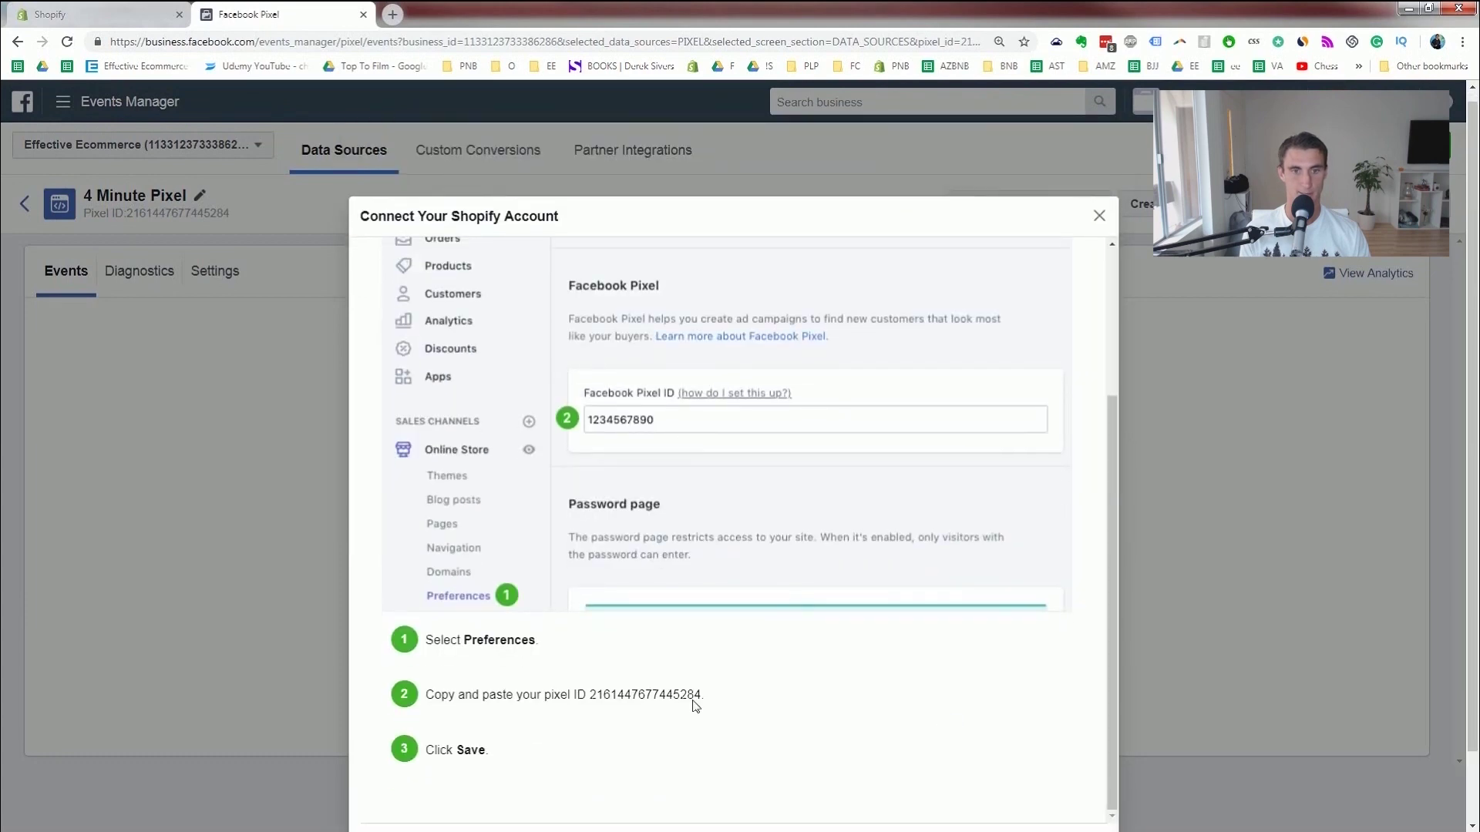
{"action": "double_click", "coordinate": [639, 612]}
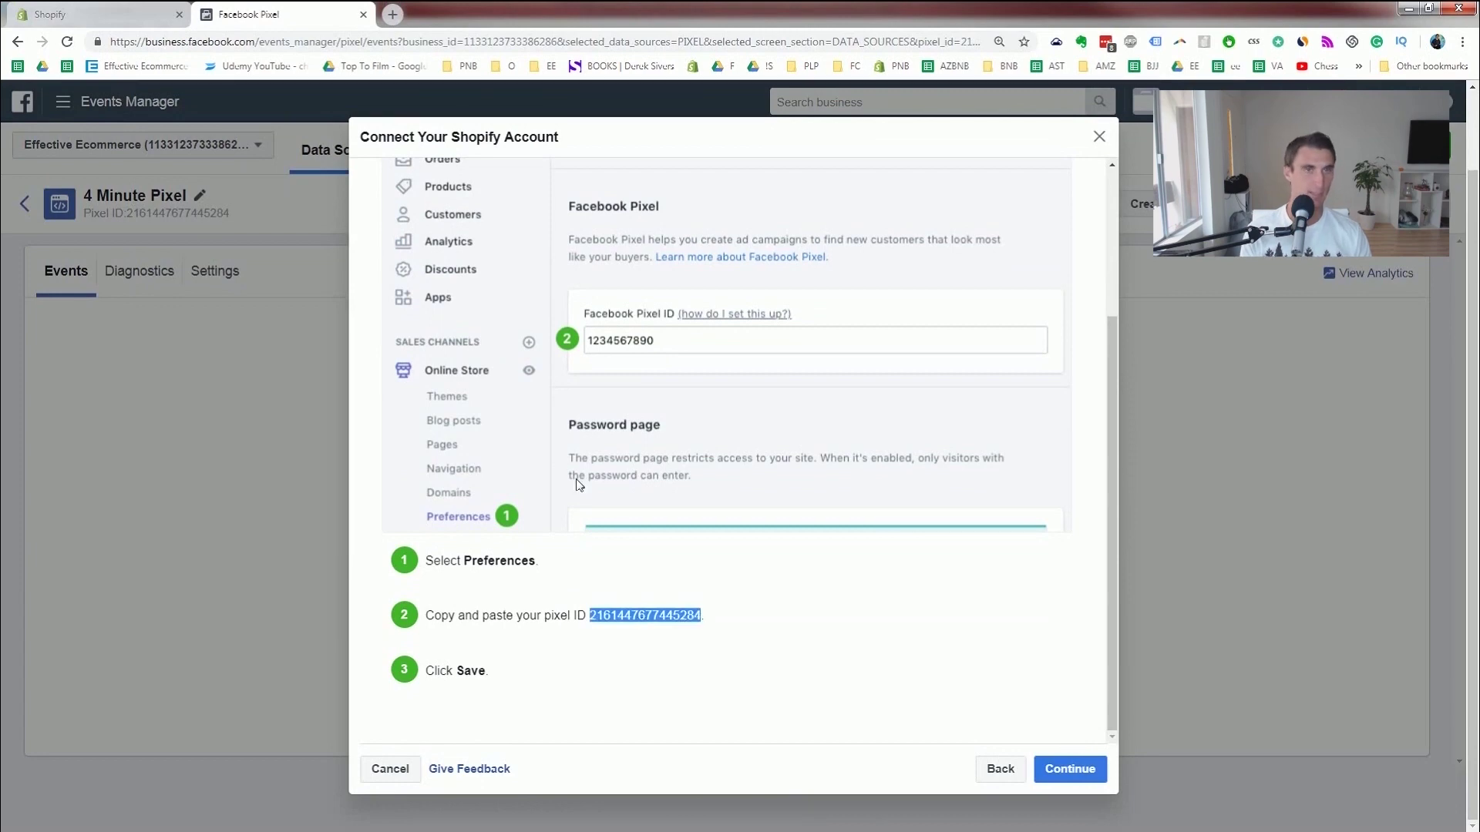
{"action": "left_click", "coordinate": [93, 13]}
Open Online Store > Preferences in Shopify and scroll to the Facebook Pixel section.
{"action": "left_click", "coordinate": [91, 387]}
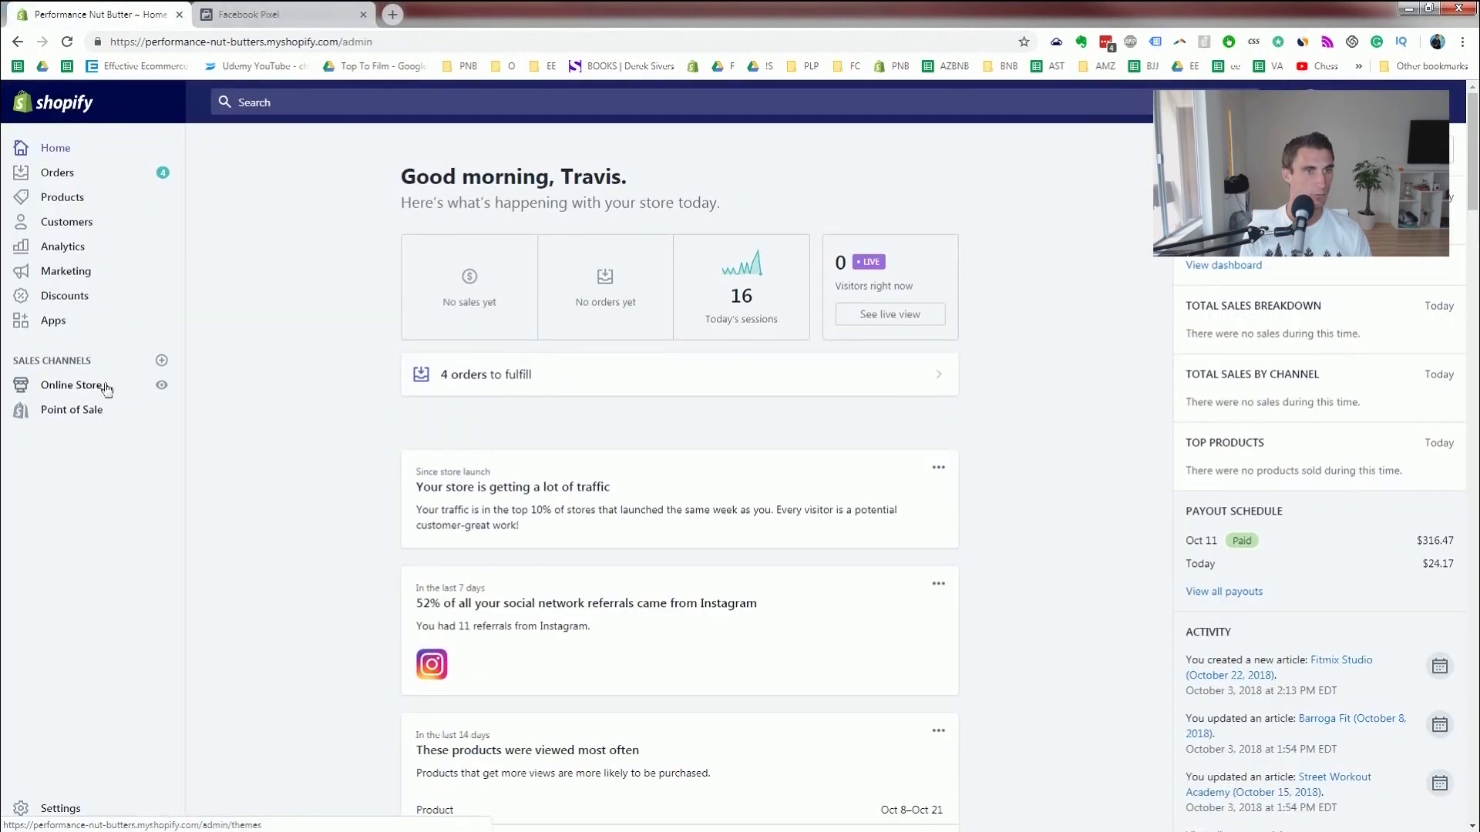
{"action": "left_click", "coordinate": [81, 518]}
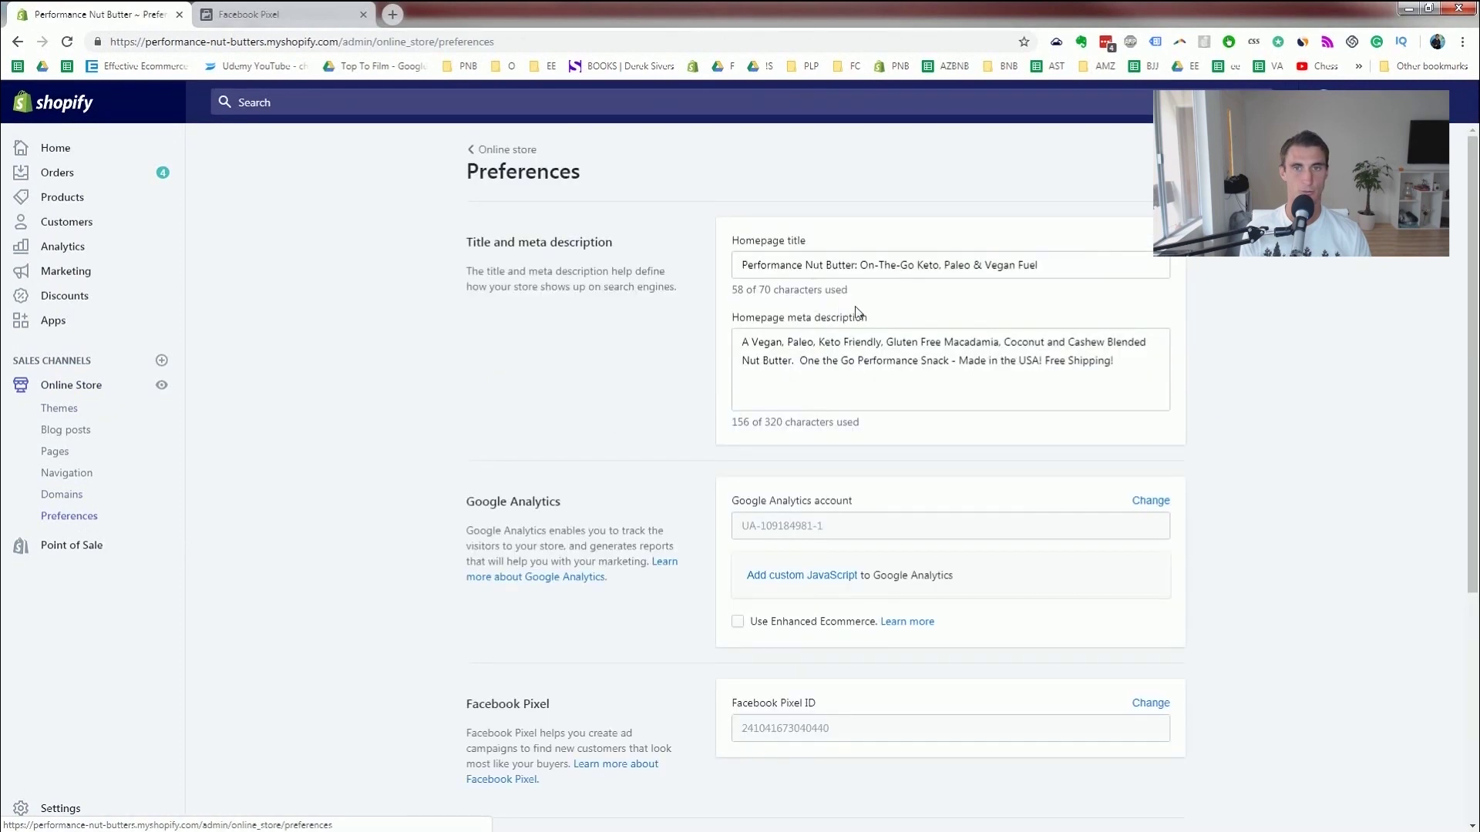
{"action": "scroll", "coordinate": [632, 597], "scroll_direction": "down", "scroll_amount": 3}
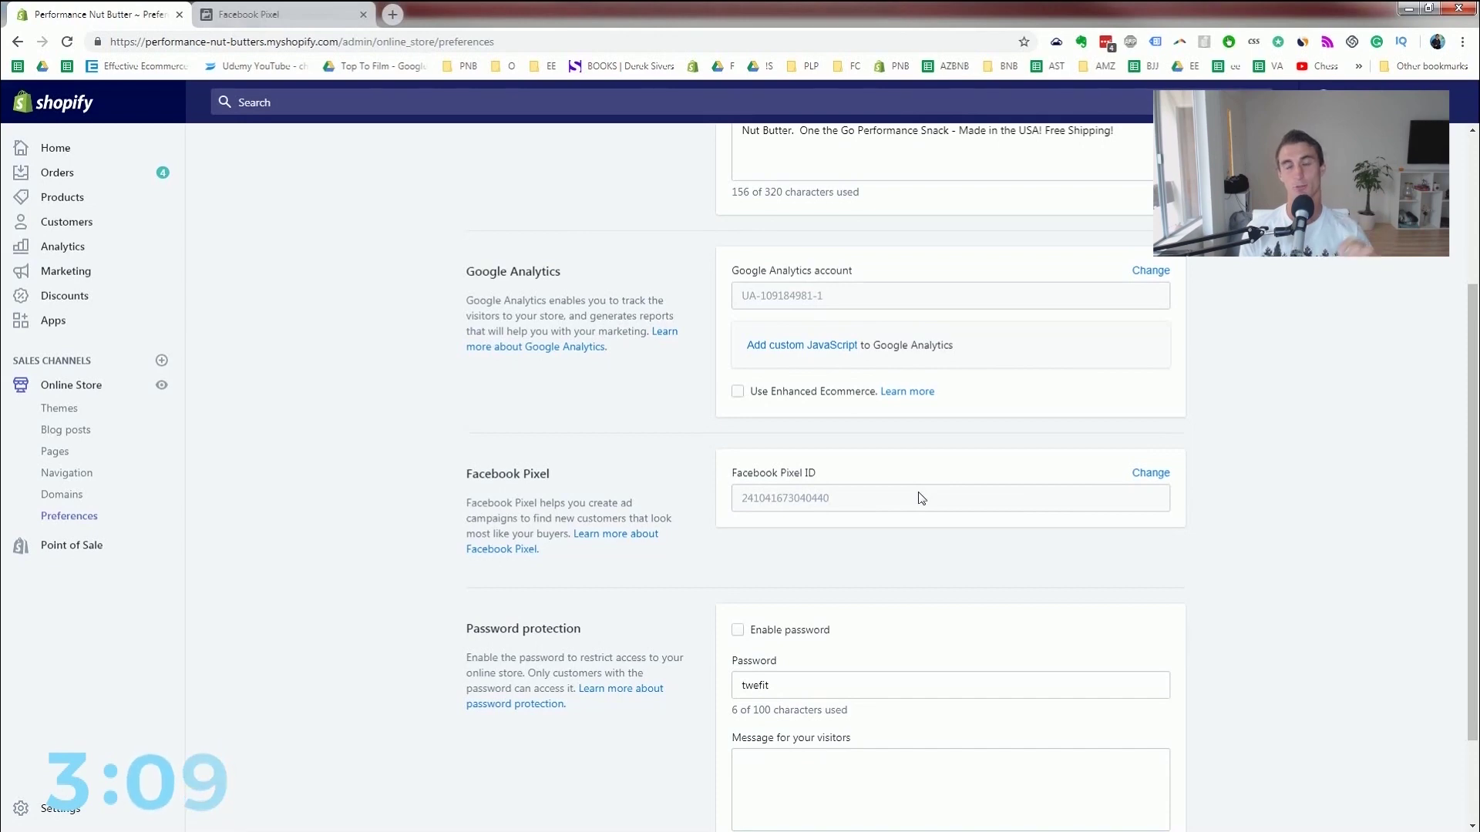
Close the Connect Your Shopify Account dialog and switch to the Performance Nut Butter ad account.
{"action": "left_click", "coordinate": [320, 17]}
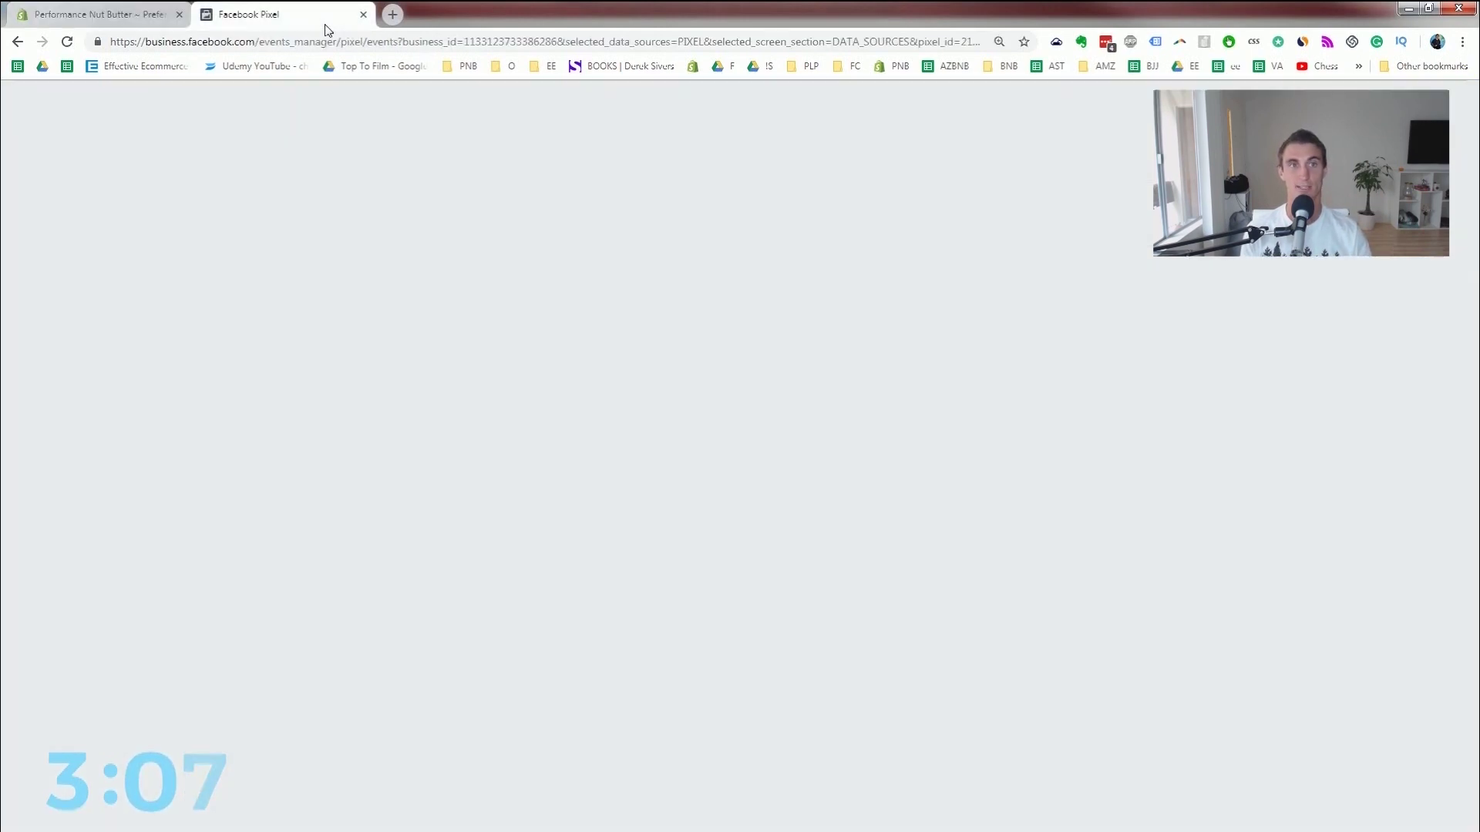
{"action": "left_click", "coordinate": [1100, 138]}
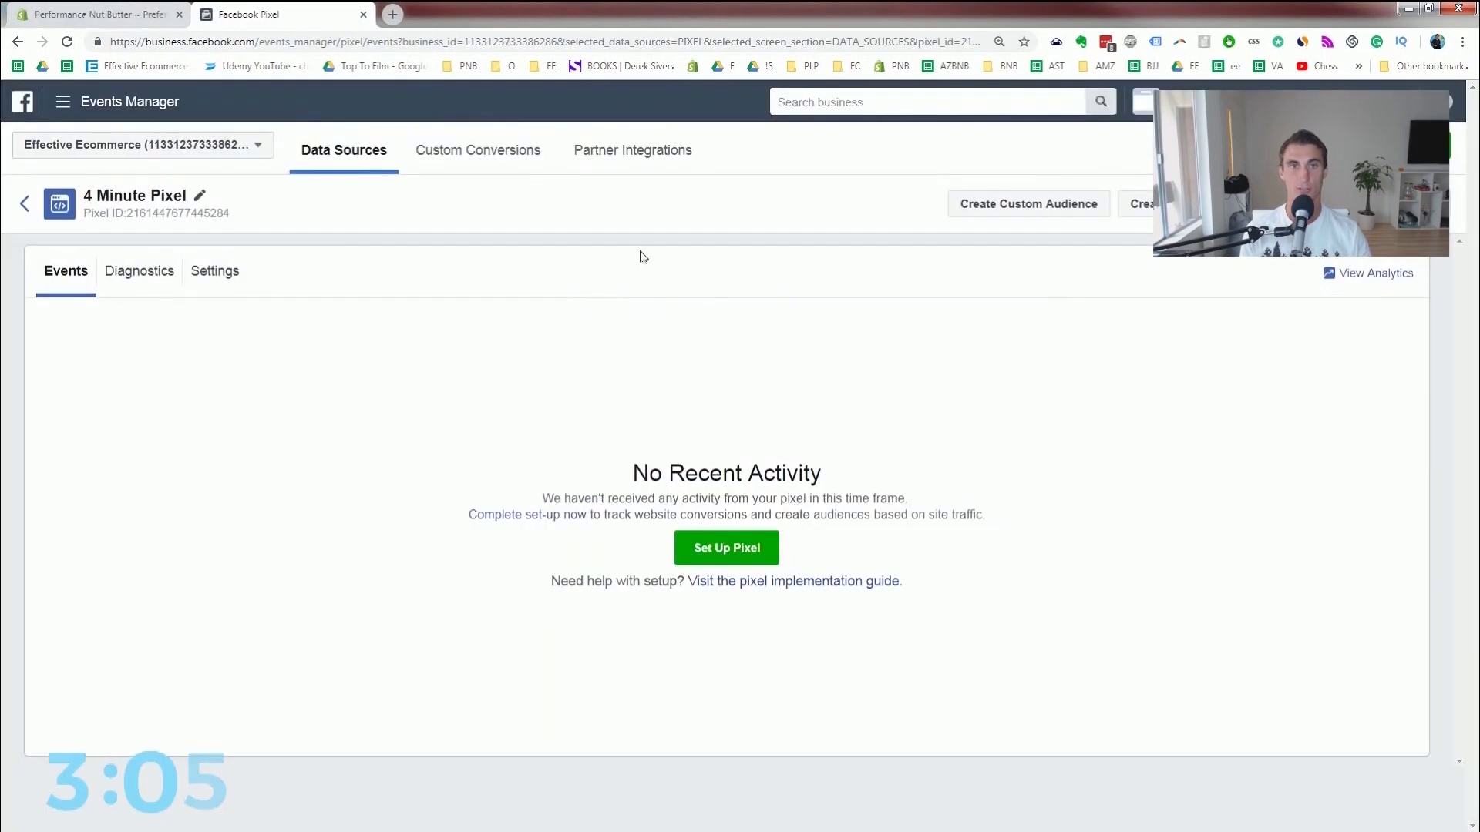
{"action": "left_click", "coordinate": [1144, 101]}
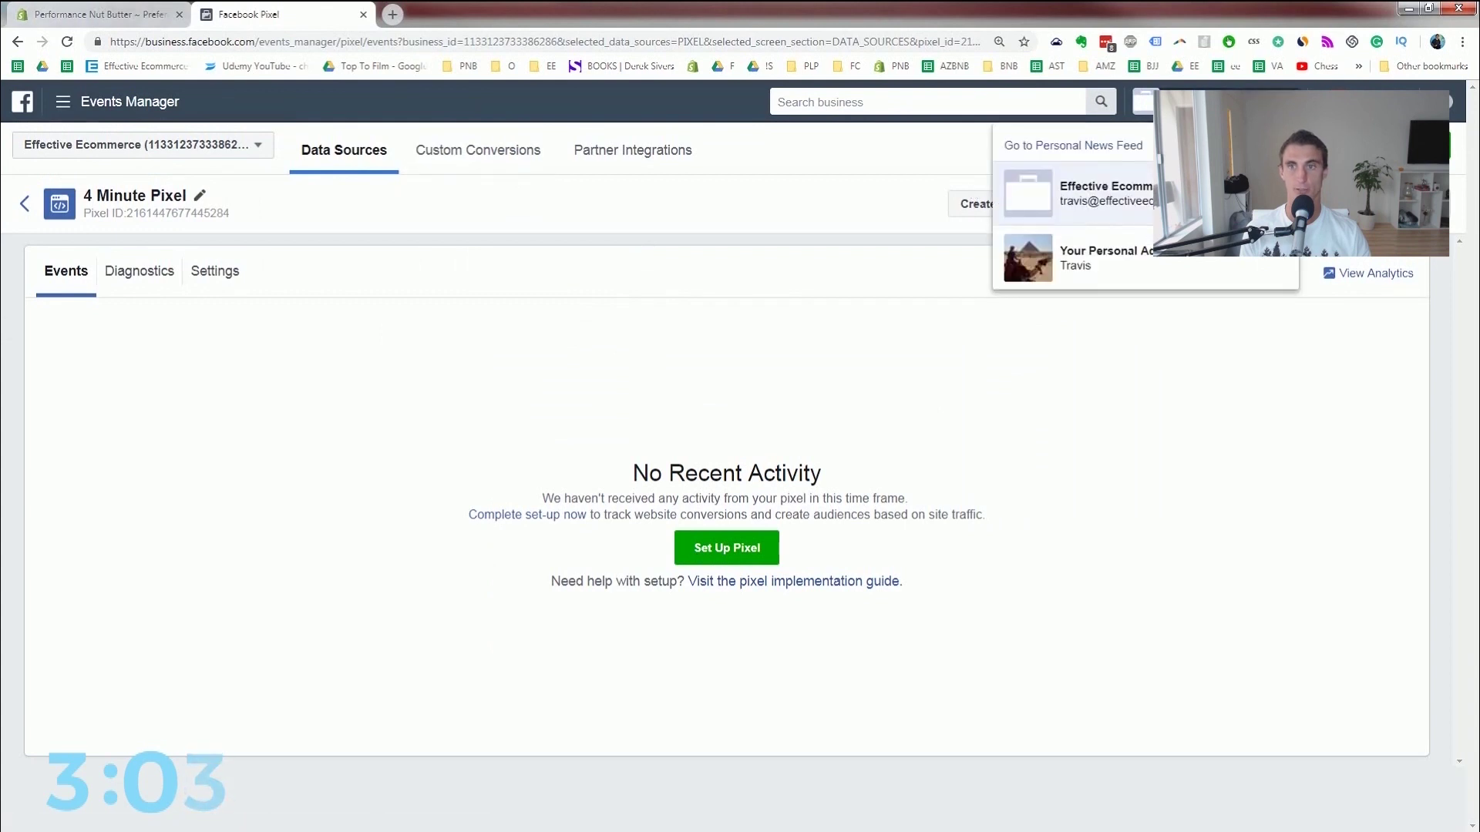
{"action": "left_click", "coordinate": [94, 148]}
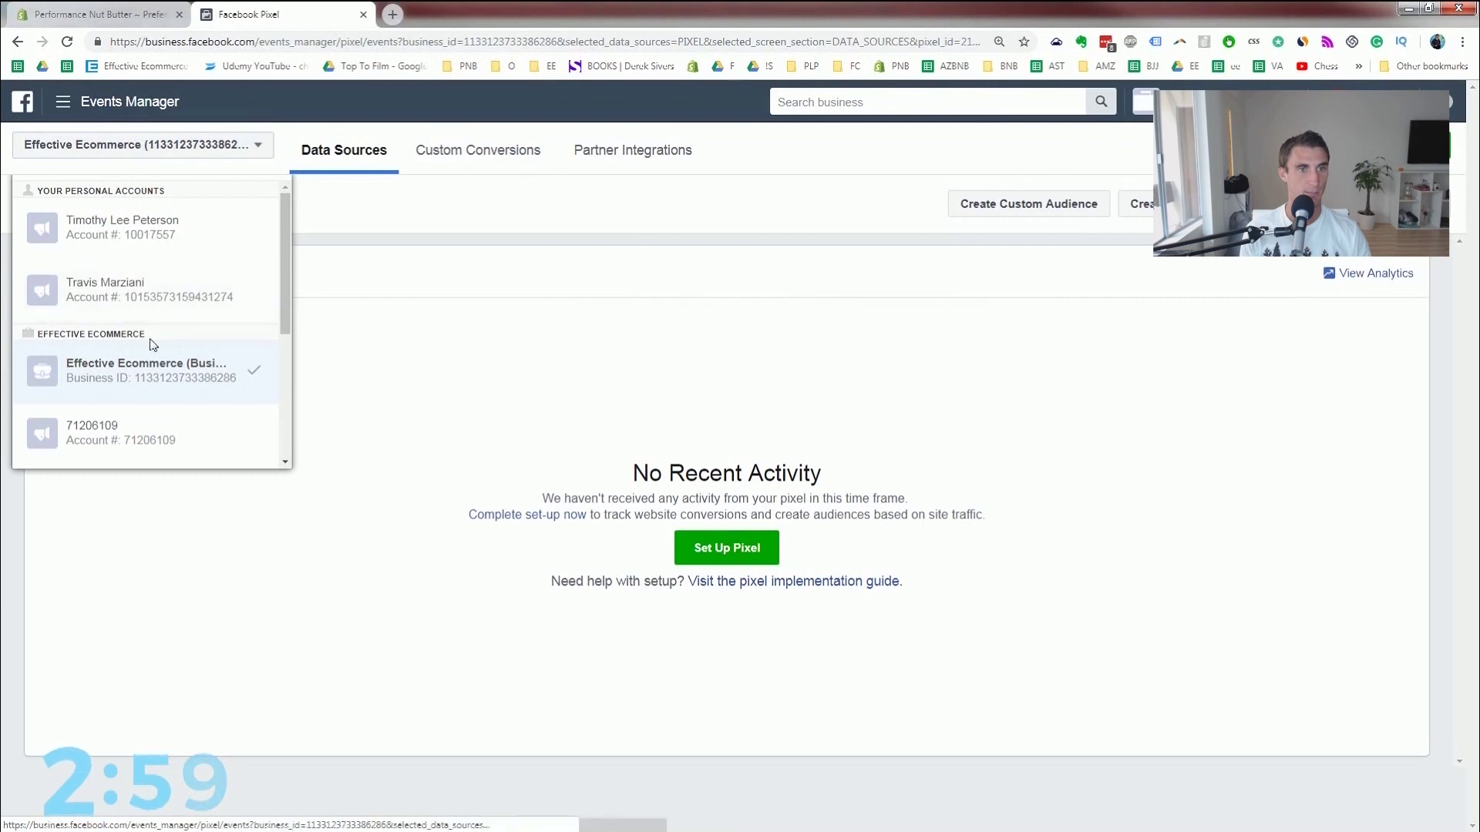
{"action": "scroll", "coordinate": [152, 342], "scroll_direction": "down", "scroll_amount": 2}
{"action": "scroll", "coordinate": [151, 342], "scroll_direction": "down", "scroll_amount": 2}
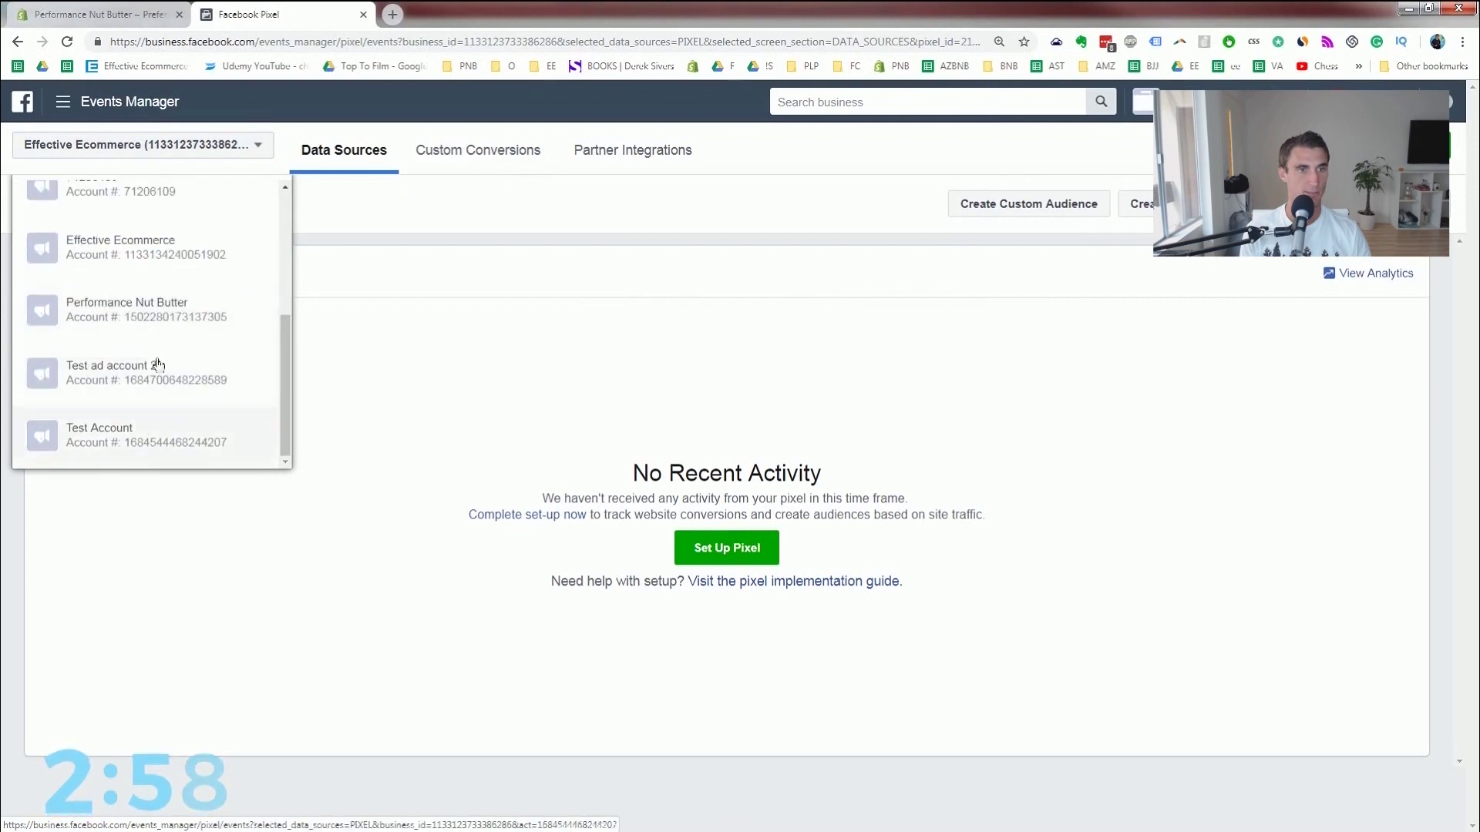
{"action": "left_click", "coordinate": [153, 303]}
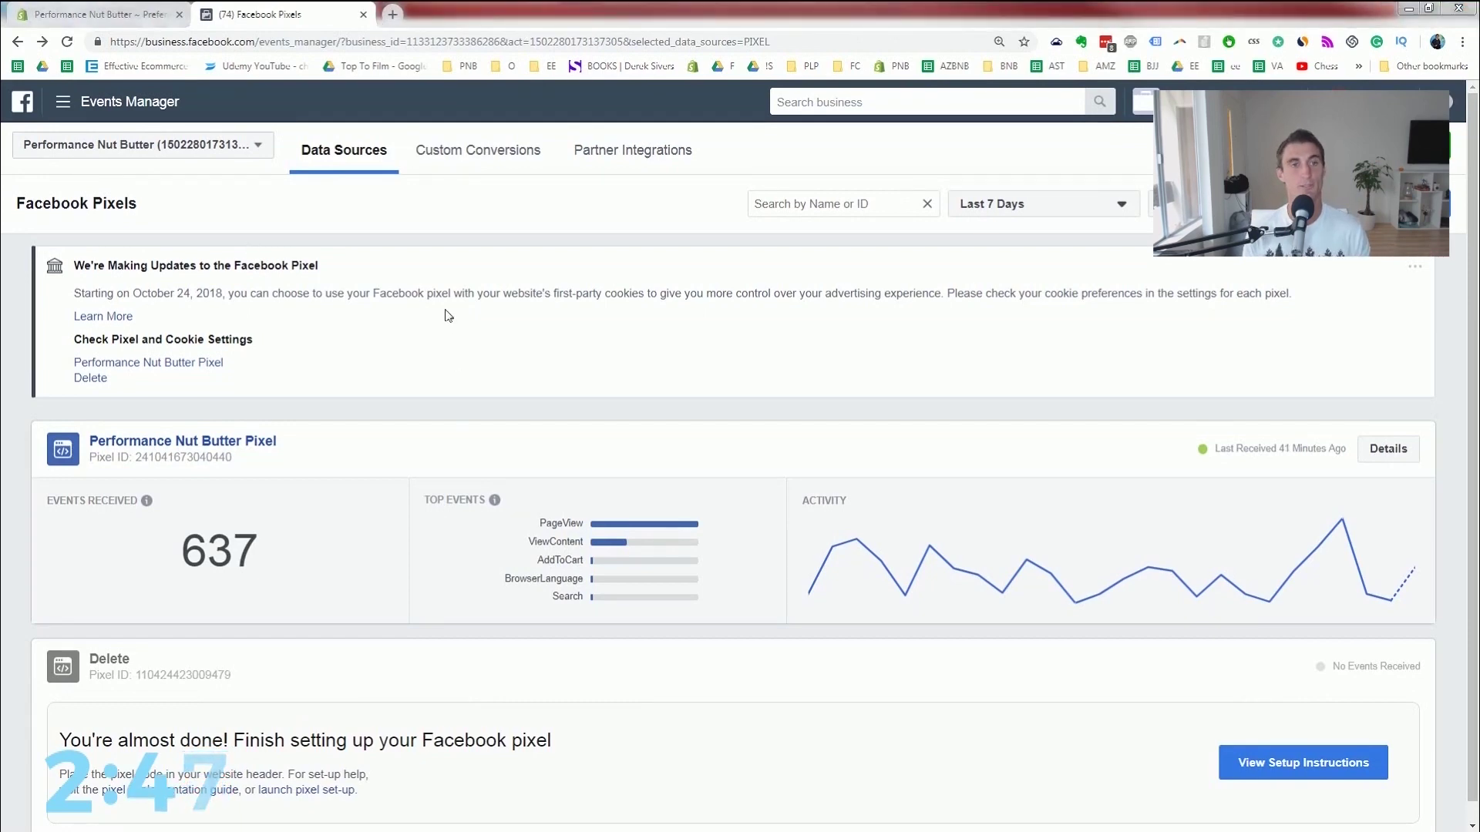
{"action": "left_click", "coordinate": [68, 105]}
Go to the saved Audiences list from the full business tools menu.
{"action": "left_click", "coordinate": [162, 572]}
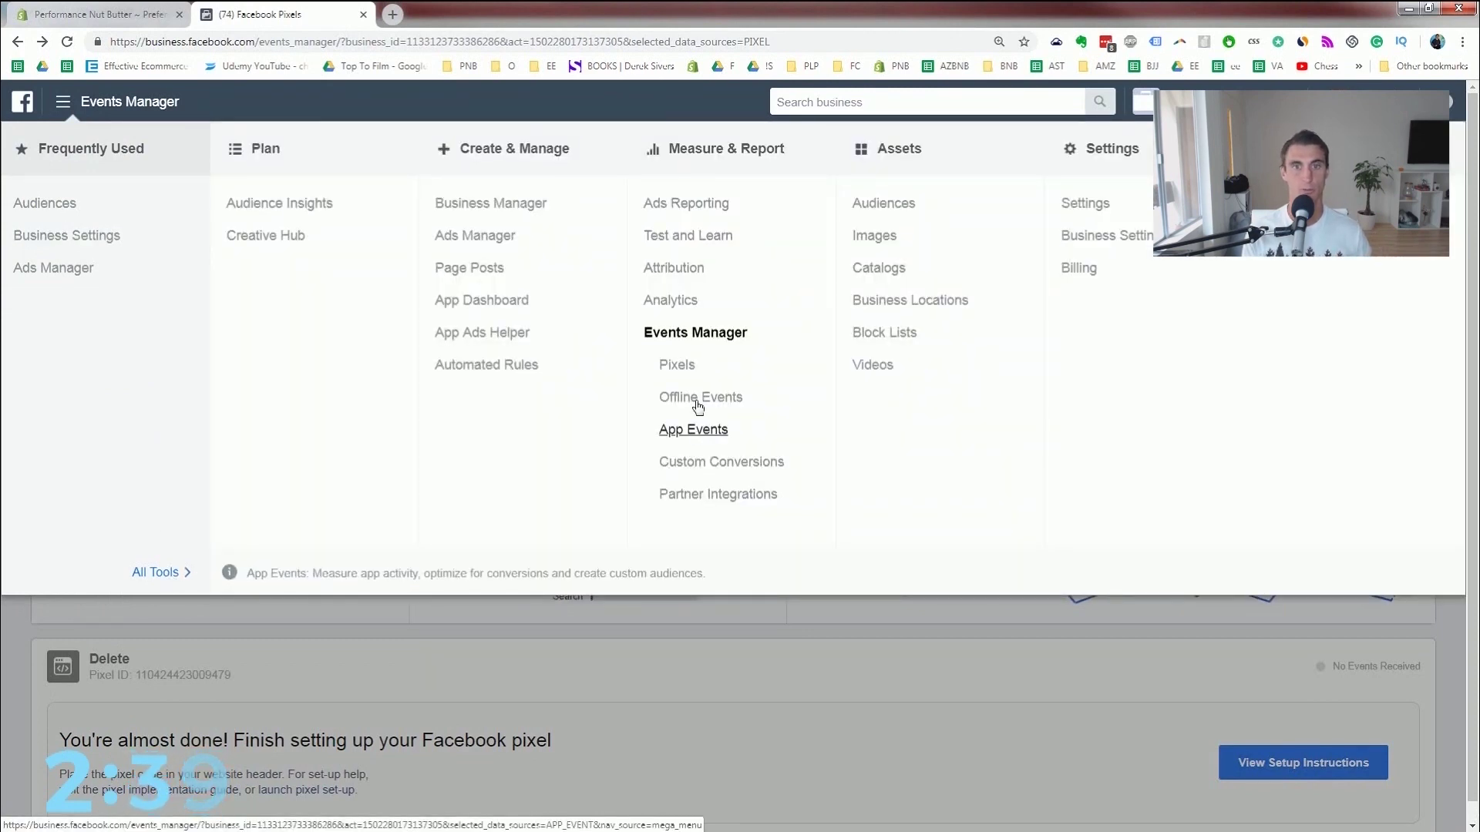
{"action": "left_click", "coordinate": [890, 205]}
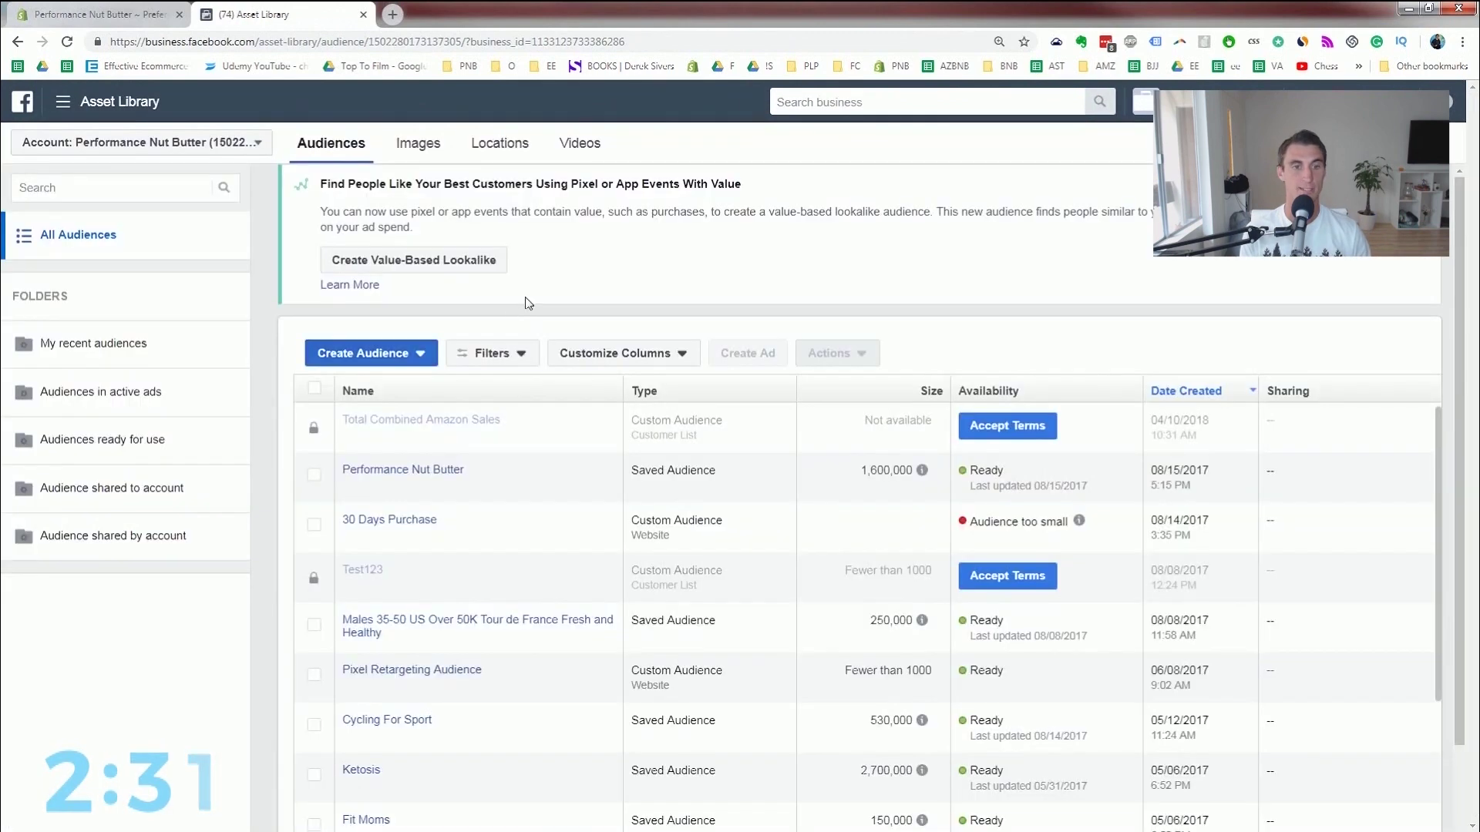
{"action": "scroll", "coordinate": [409, 597], "scroll_direction": "down", "scroll_amount": 2}
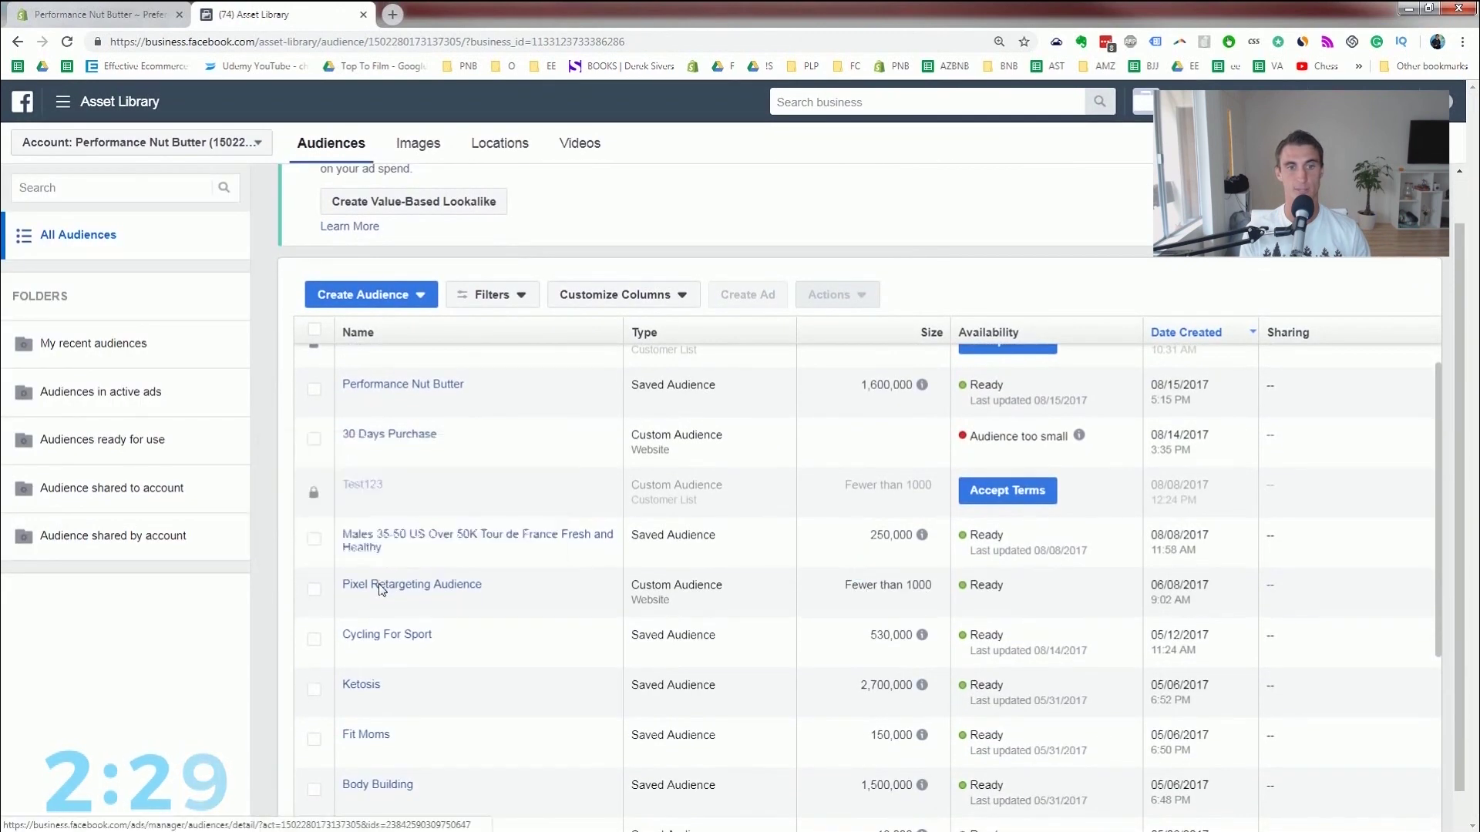
{"action": "scroll", "coordinate": [370, 293], "scroll_direction": "up", "scroll_amount": 1}
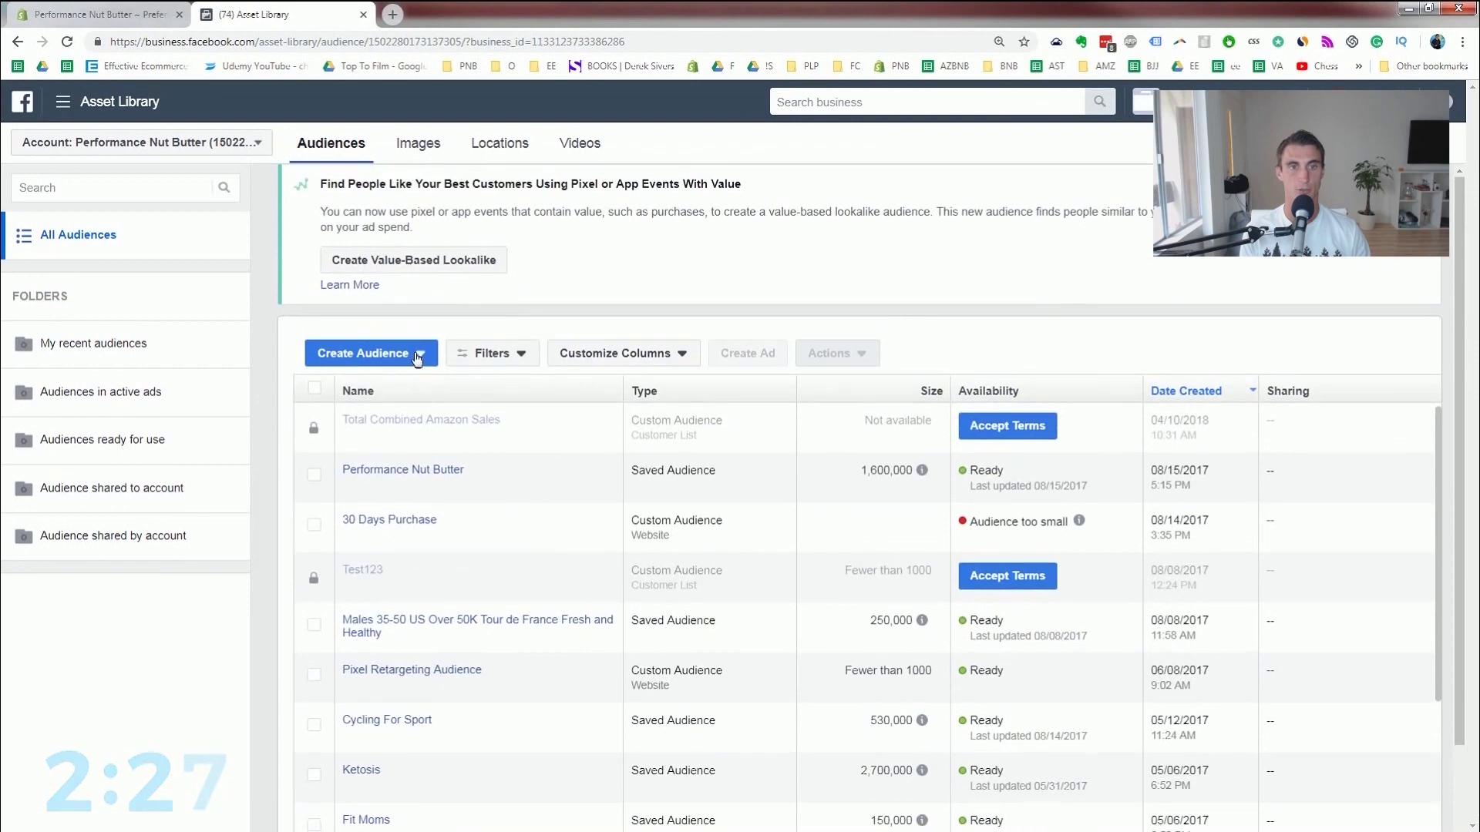
Start a website-traffic custom audience from Performance Nut Butter Pixel, leaving All website visitors unchanged.
{"action": "left_click", "coordinate": [414, 355]}
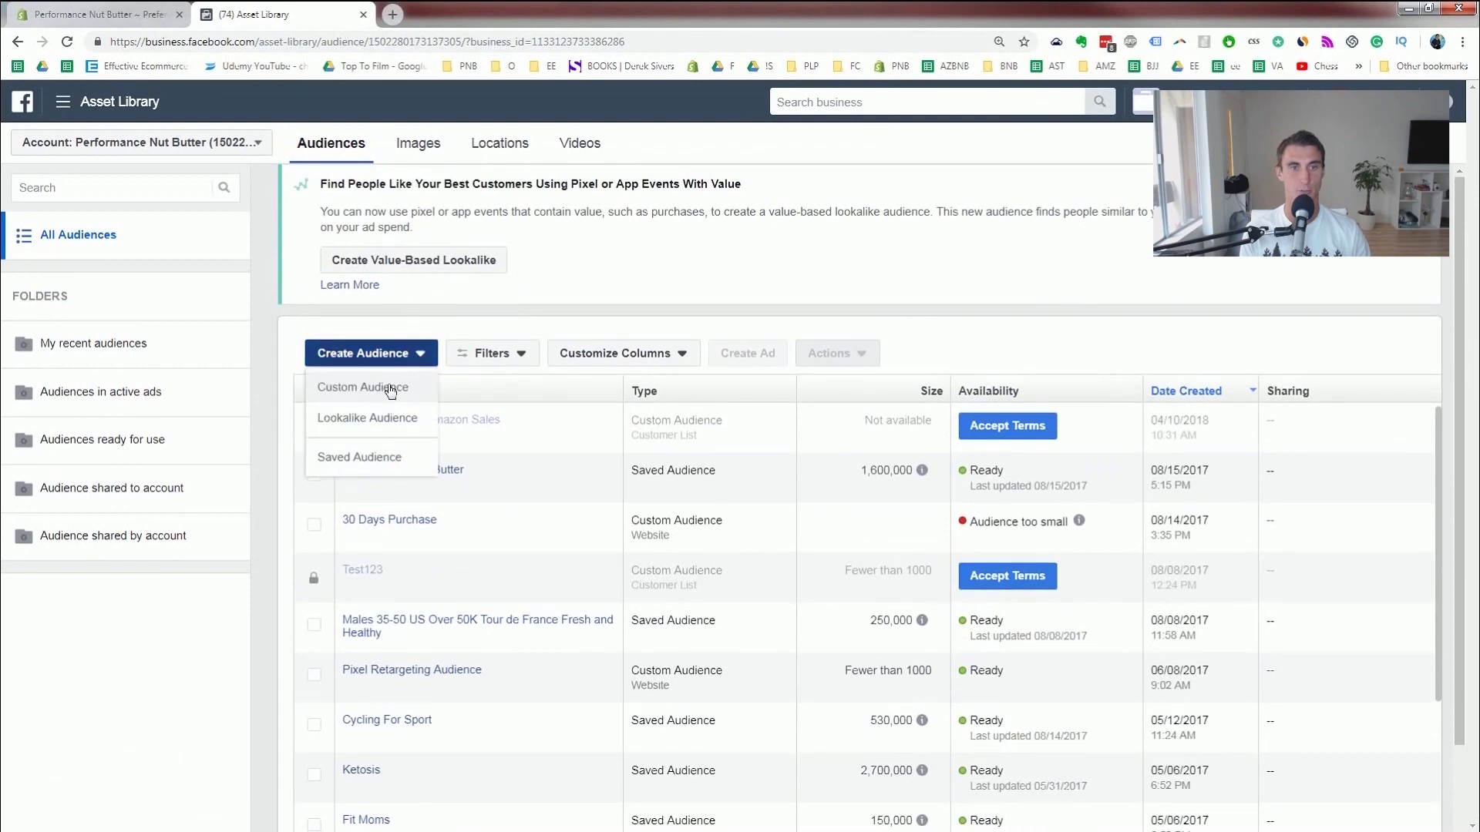
{"action": "left_click", "coordinate": [391, 388]}
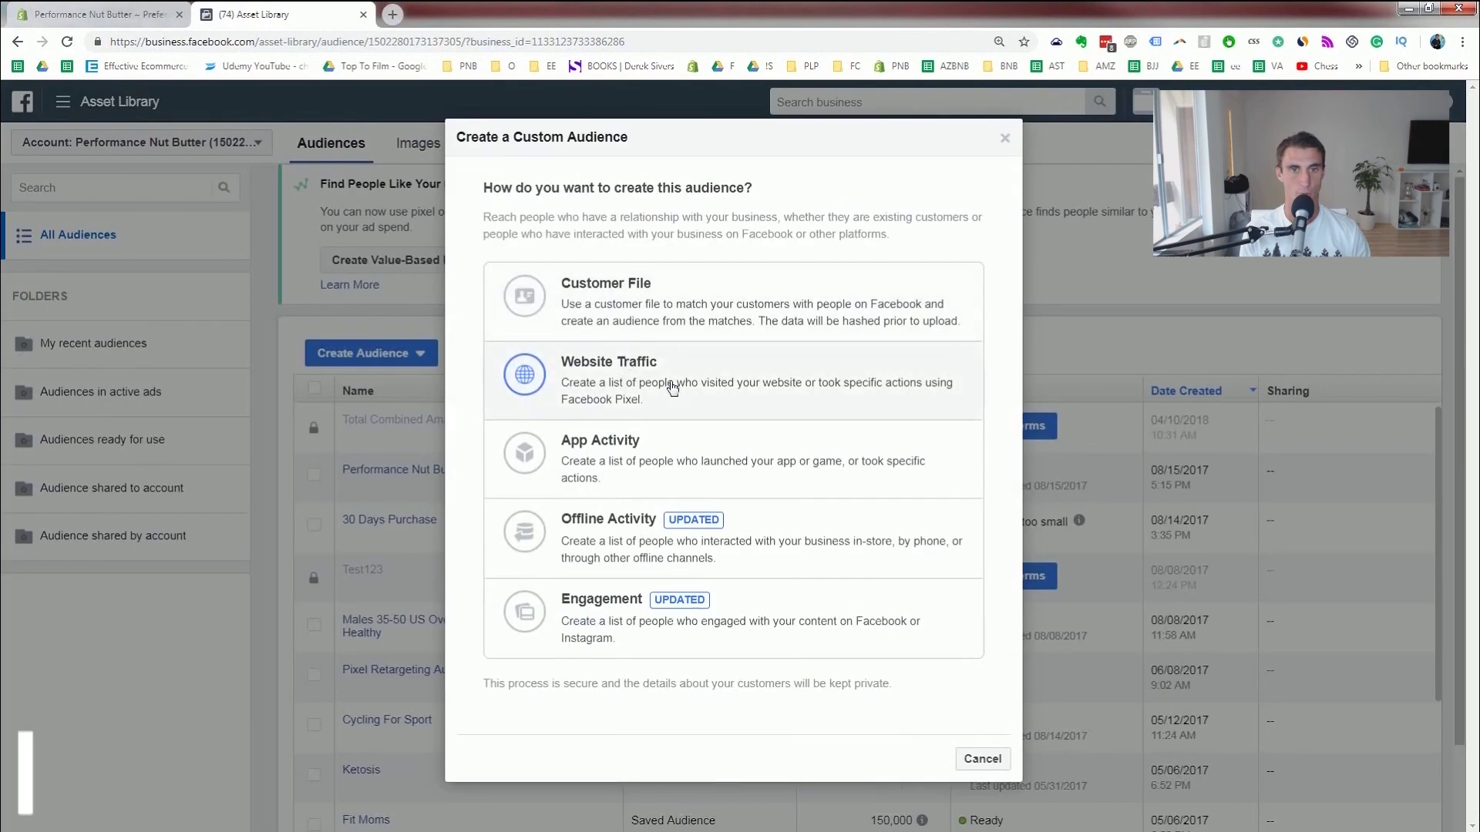
{"action": "left_click", "coordinate": [627, 364]}
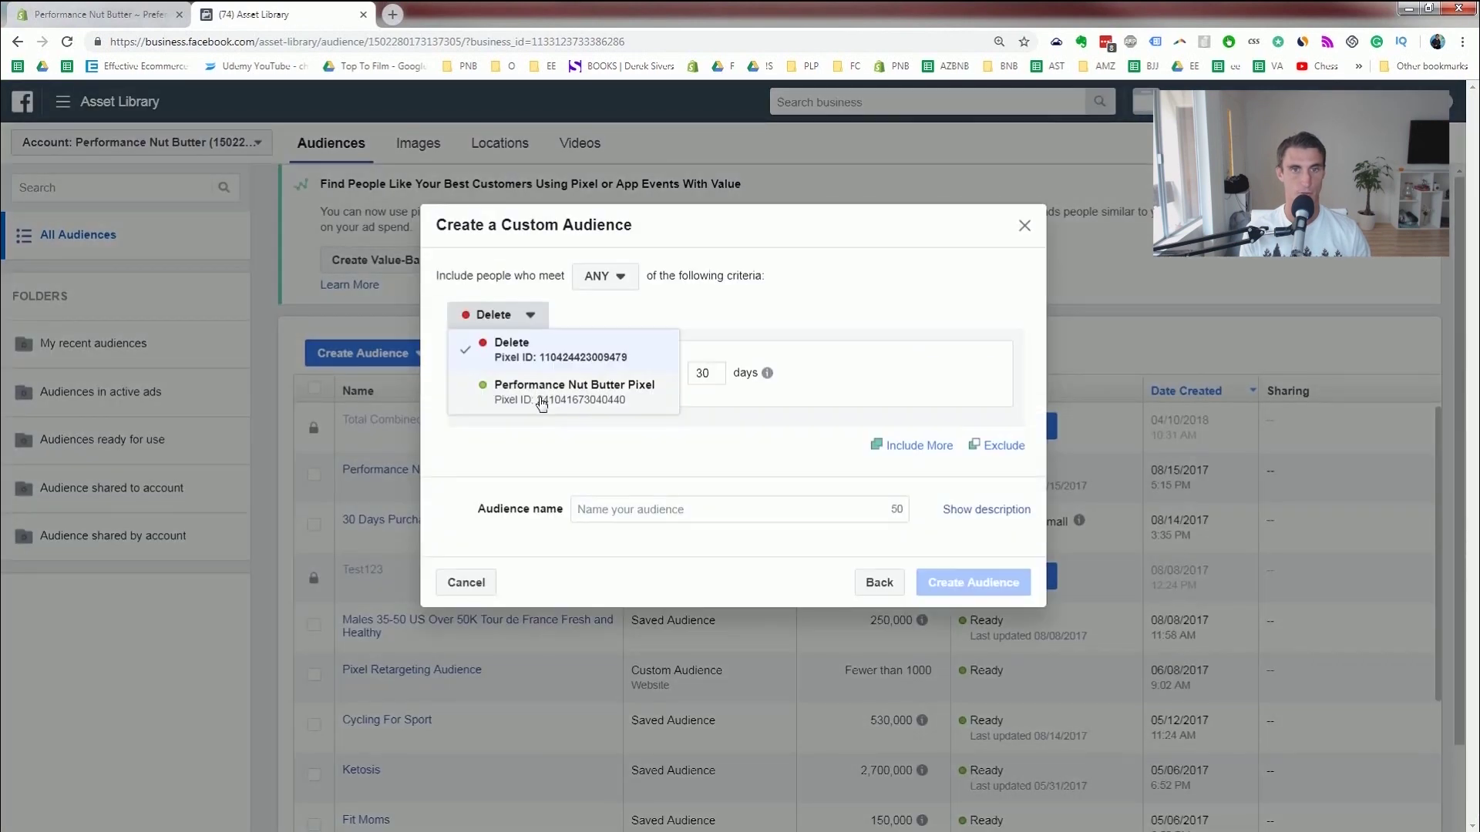
{"action": "left_click", "coordinate": [542, 399]}
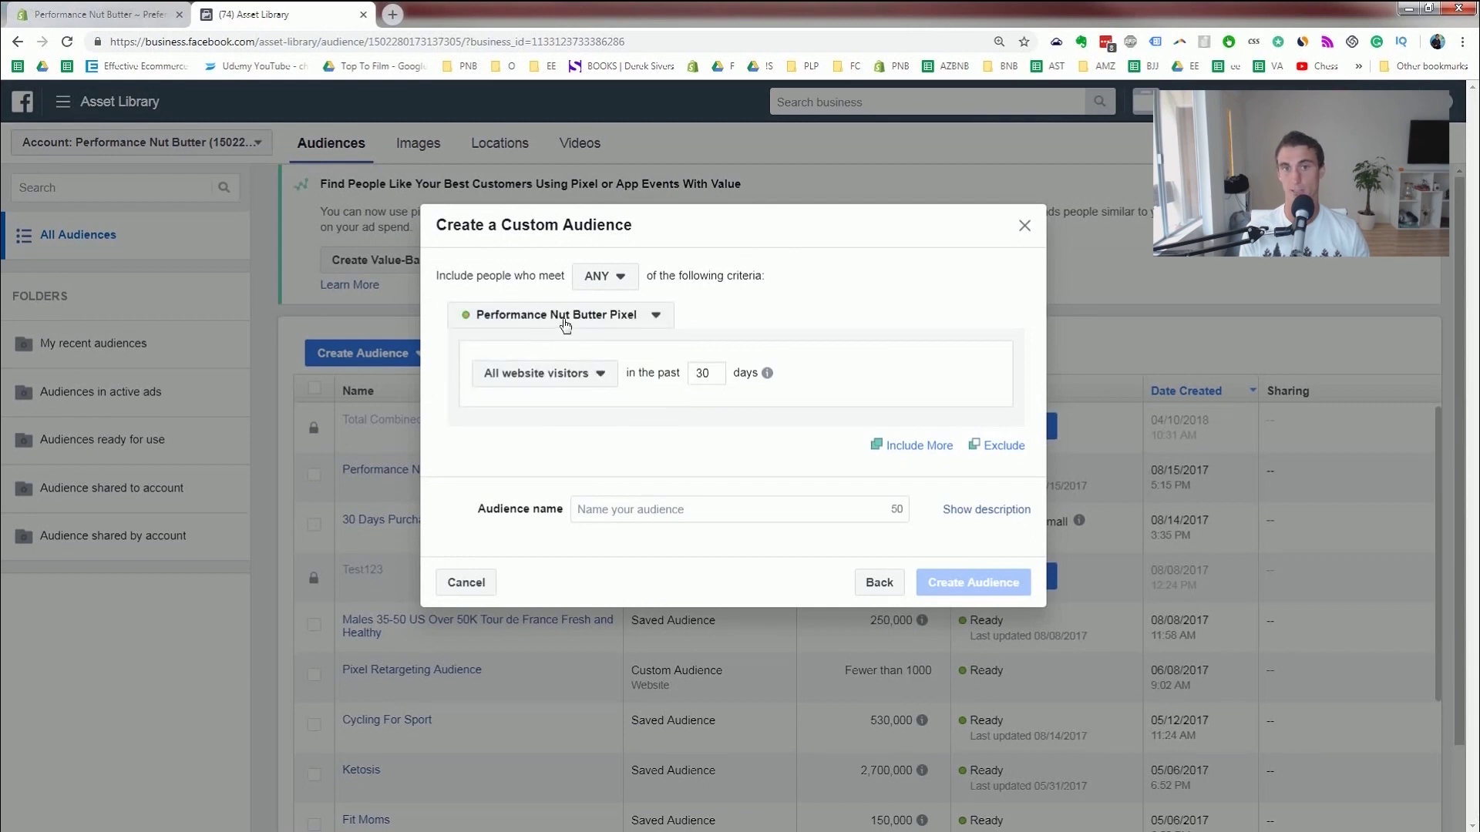
{"action": "left_click", "coordinate": [566, 383]}
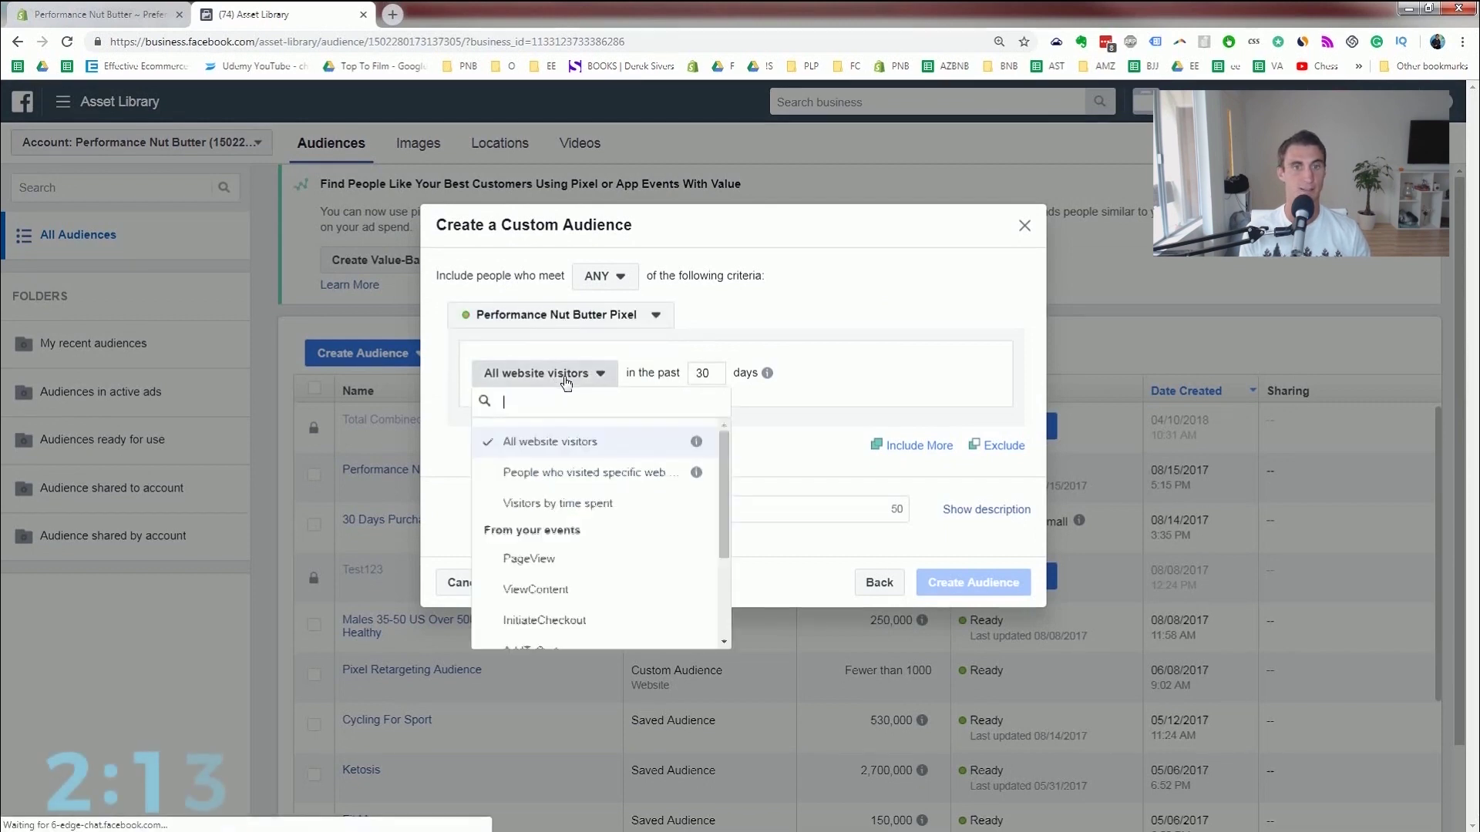
{"action": "left_click", "coordinate": [715, 372]}
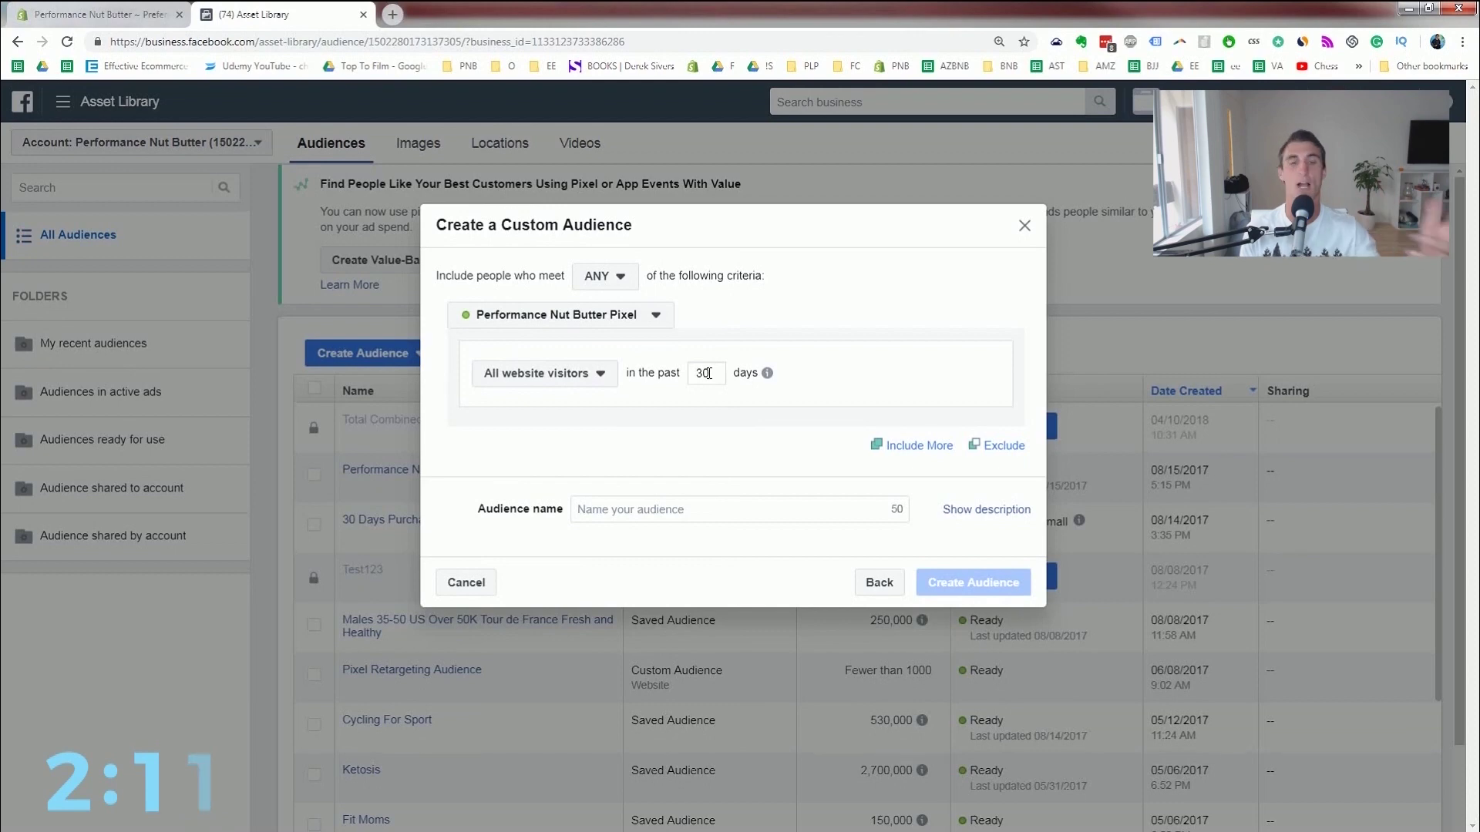
Close the Create a Custom Audience form without saving and return to the Audiences list.
{"action": "left_click", "coordinate": [674, 508]}
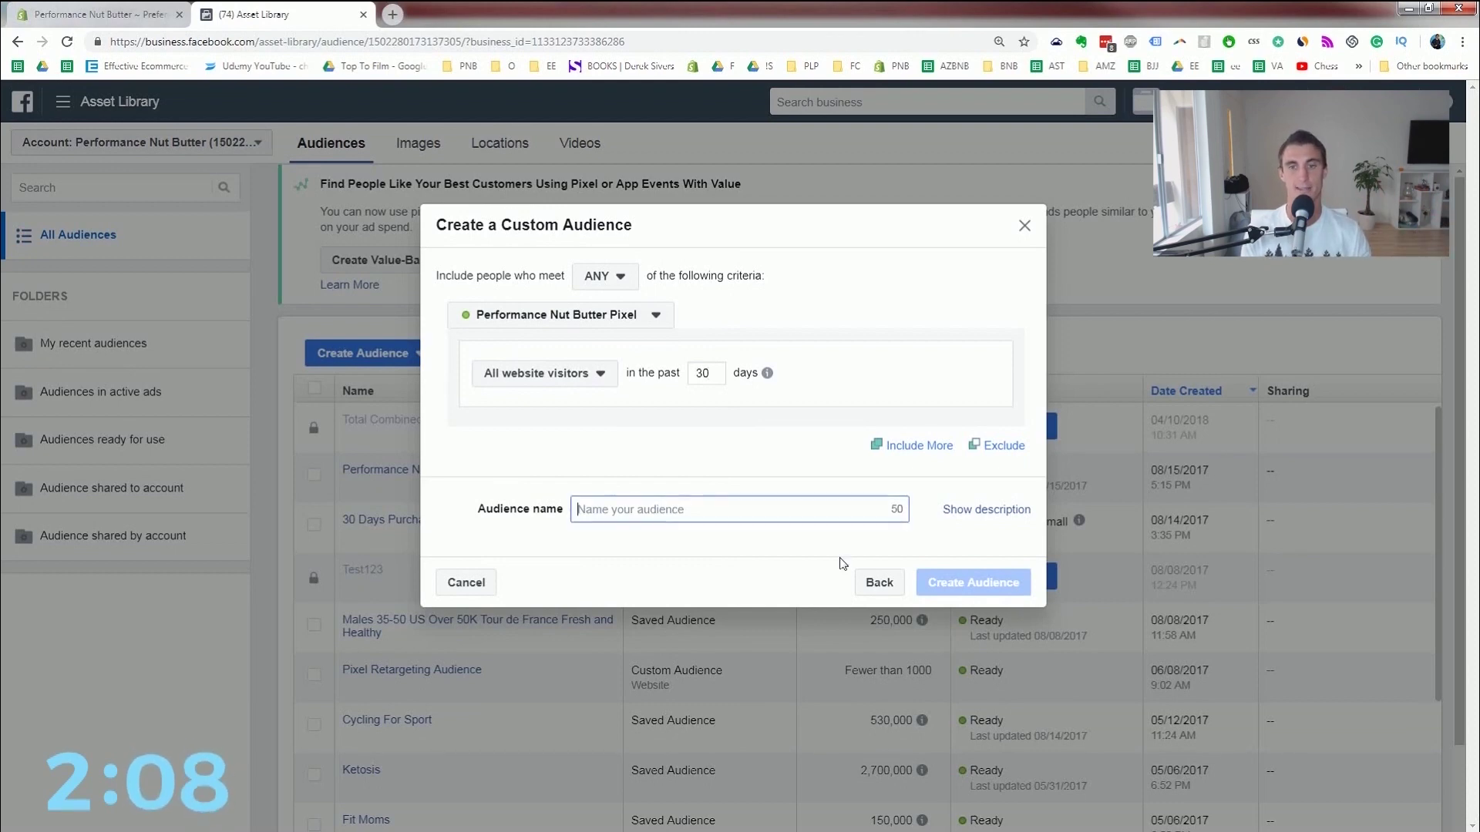
{"action": "left_click", "coordinate": [1024, 225]}
{"action": "scroll", "coordinate": [477, 655], "scroll_direction": "down", "scroll_amount": 5}
{"action": "scroll", "coordinate": [476, 706], "scroll_direction": "up", "scroll_amount": 5}
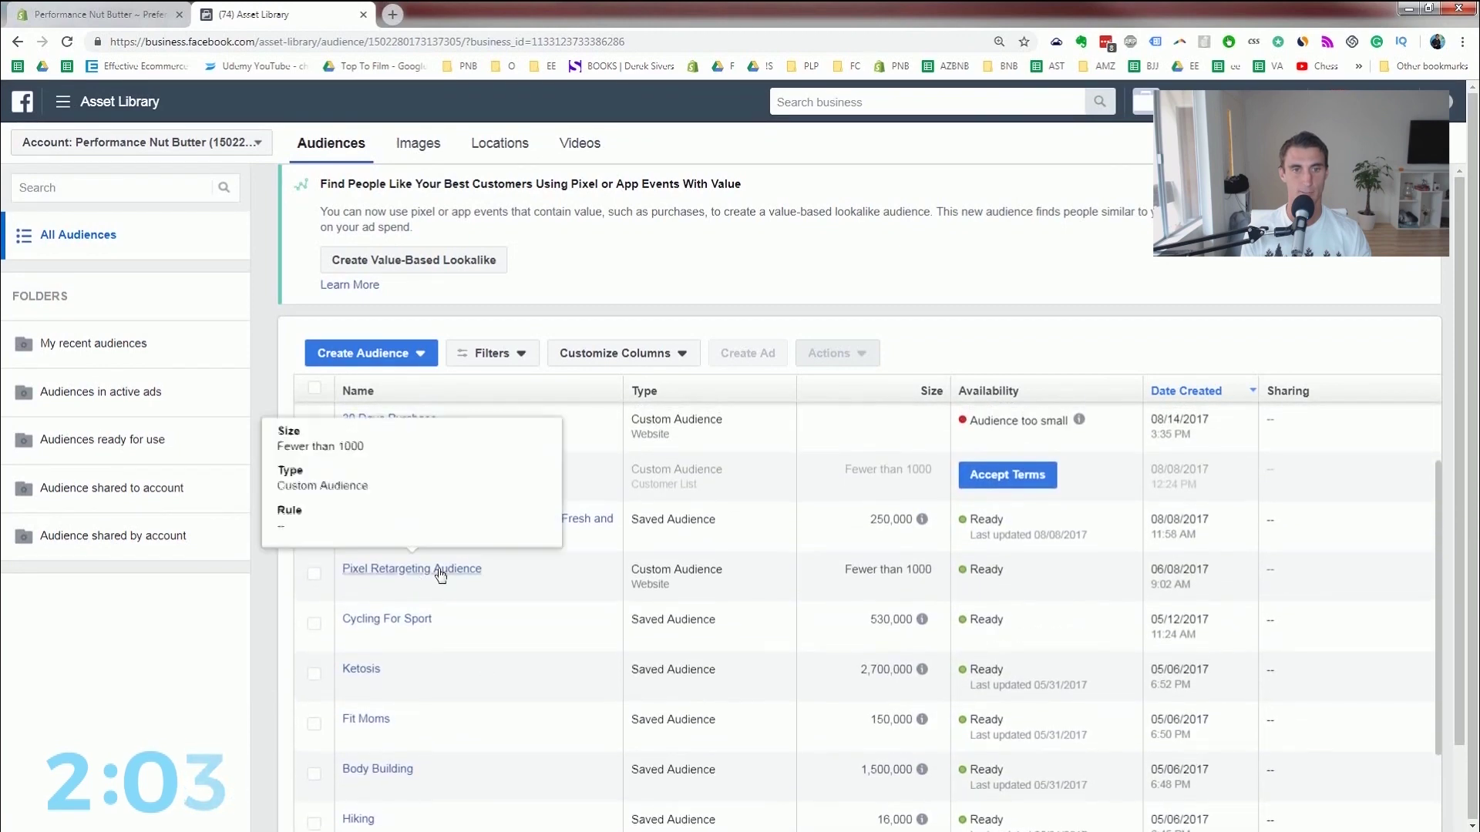
{"action": "scroll", "coordinate": [420, 571], "scroll_direction": "up", "scroll_amount": 2}
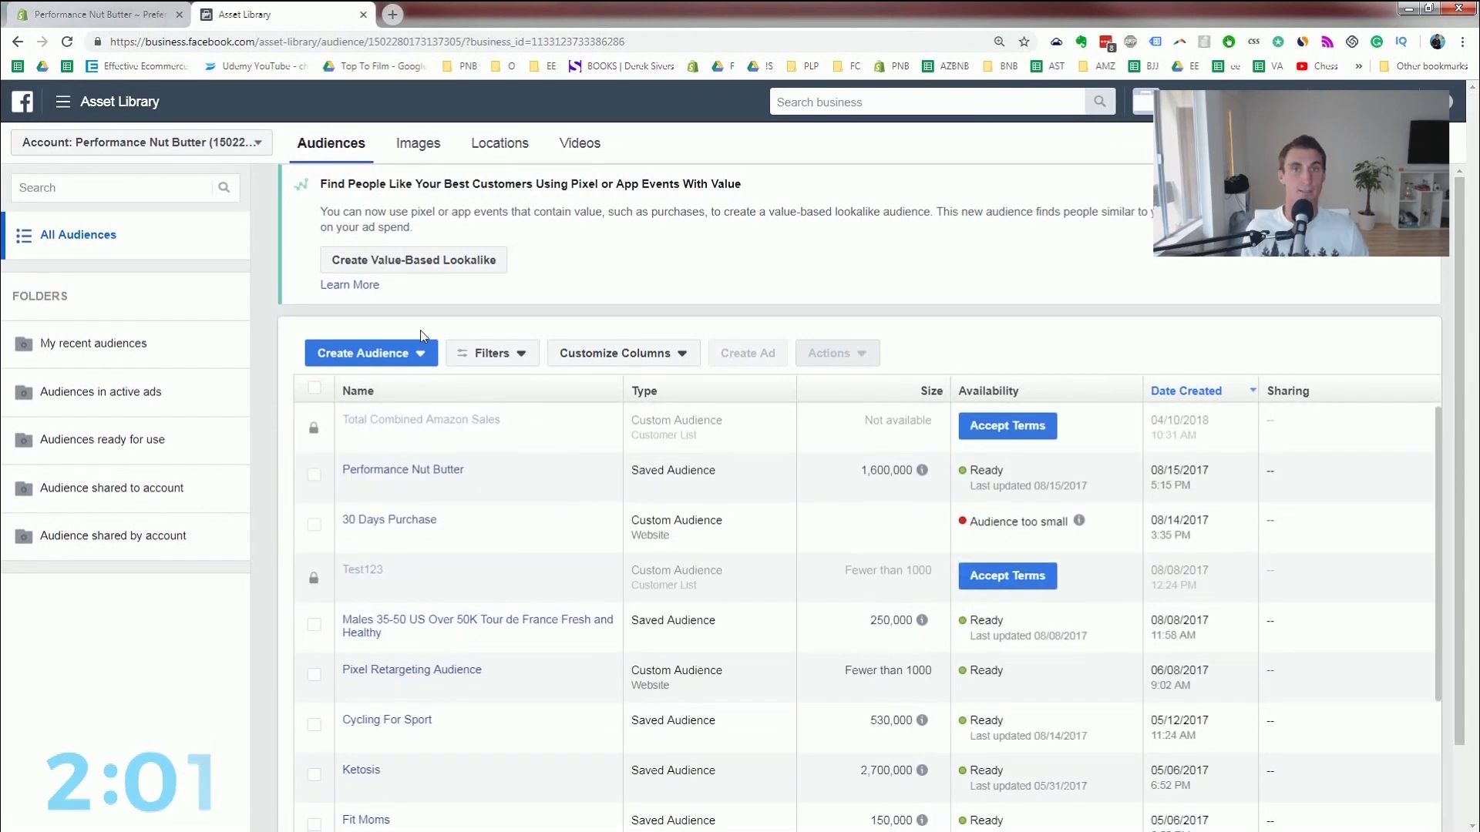
{"action": "left_click", "coordinate": [429, 356]}
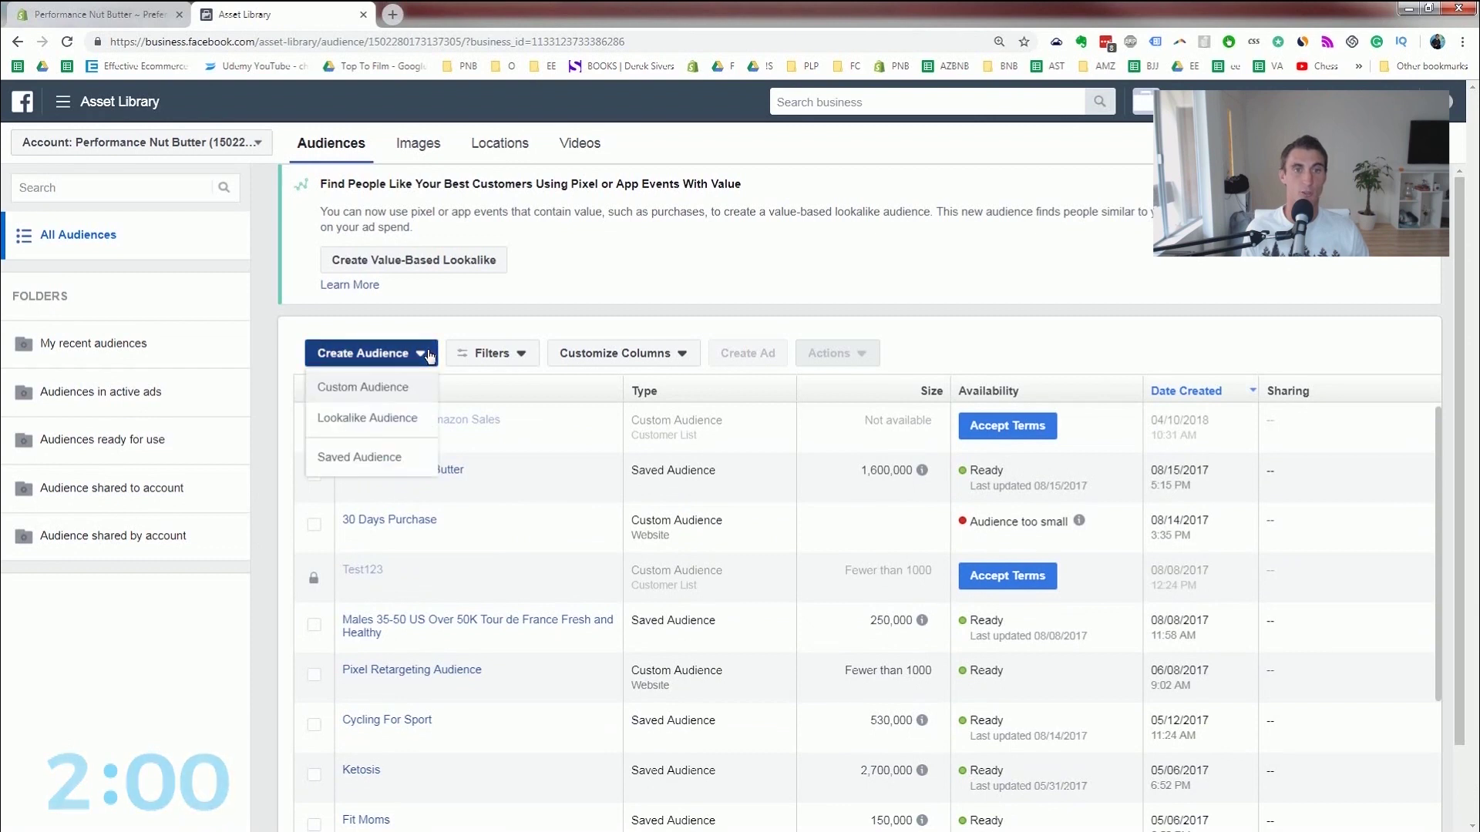
{"action": "left_click", "coordinate": [392, 396]}
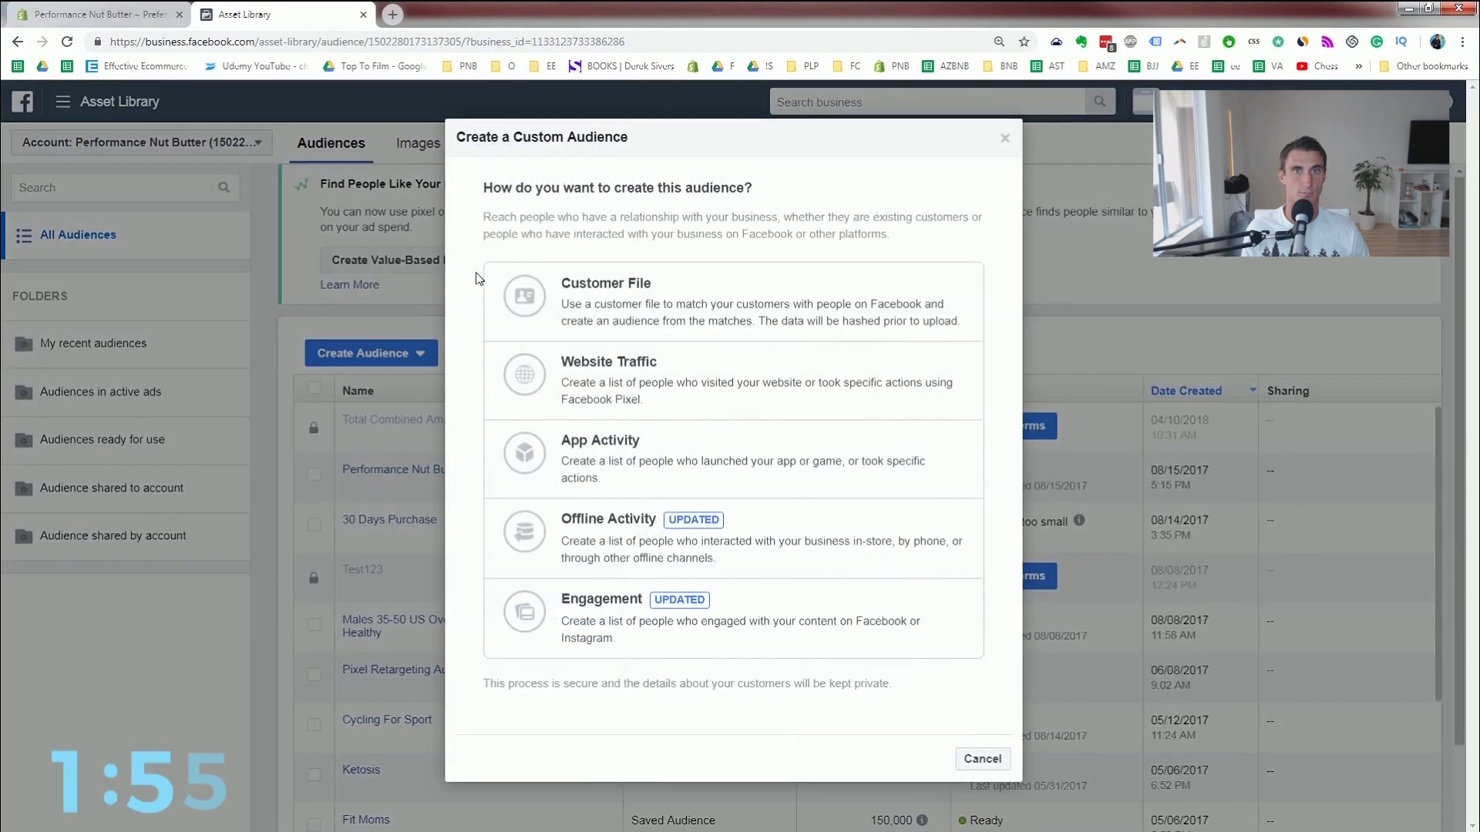
{"action": "left_click", "coordinate": [663, 387]}
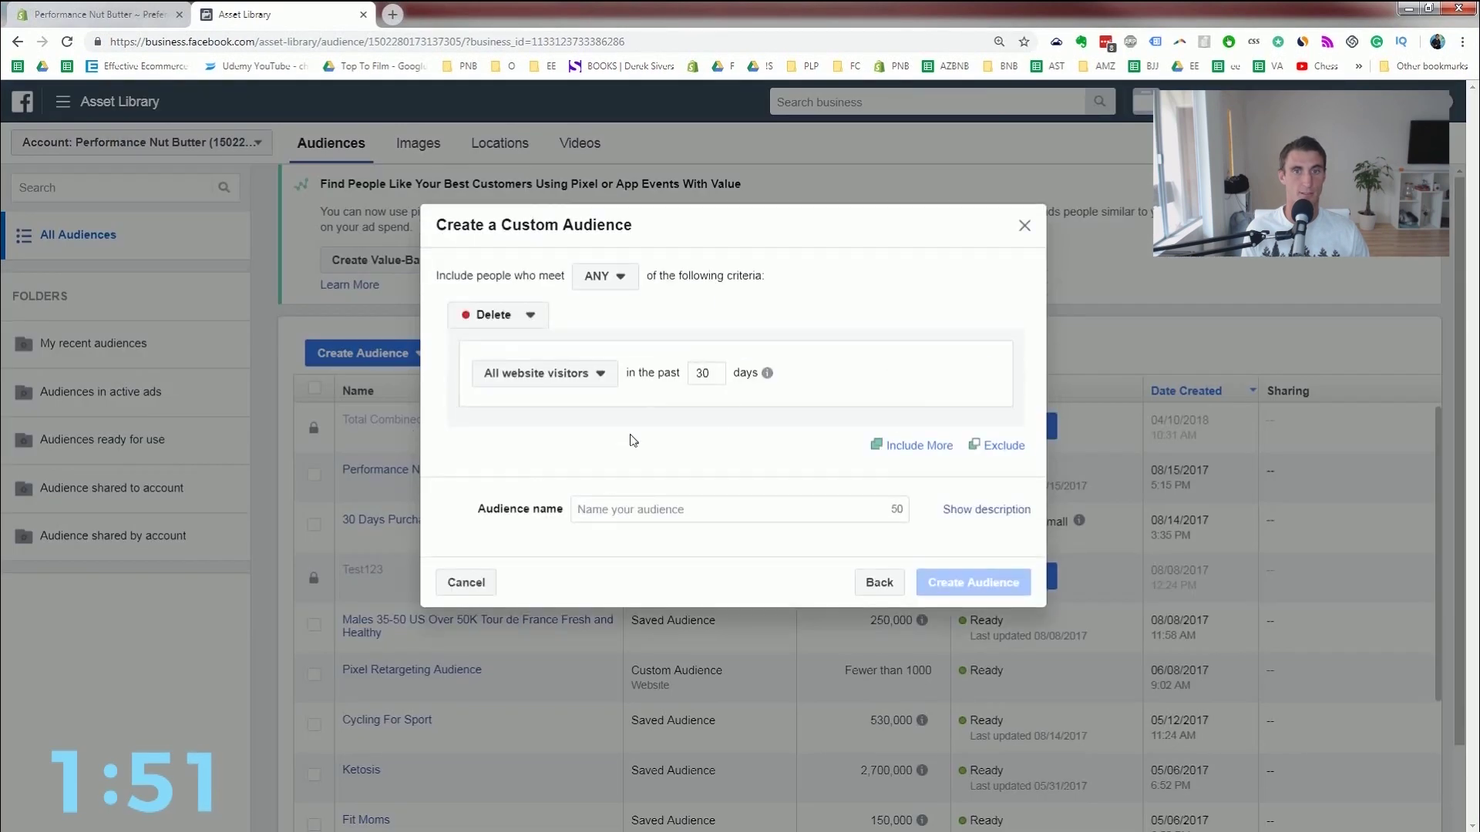
{"action": "left_click", "coordinate": [576, 375]}
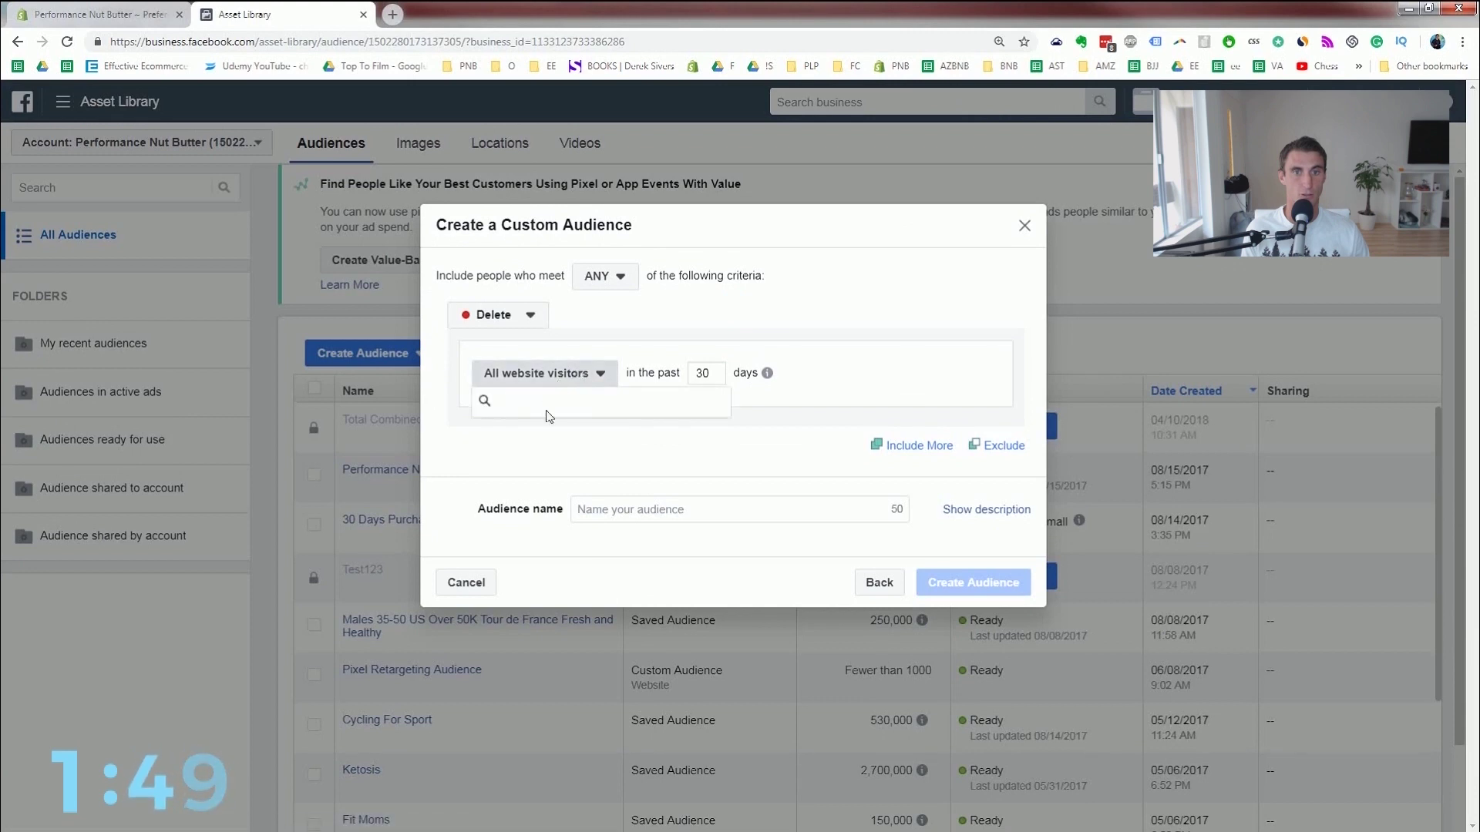
{"action": "left_click", "coordinate": [531, 317]}
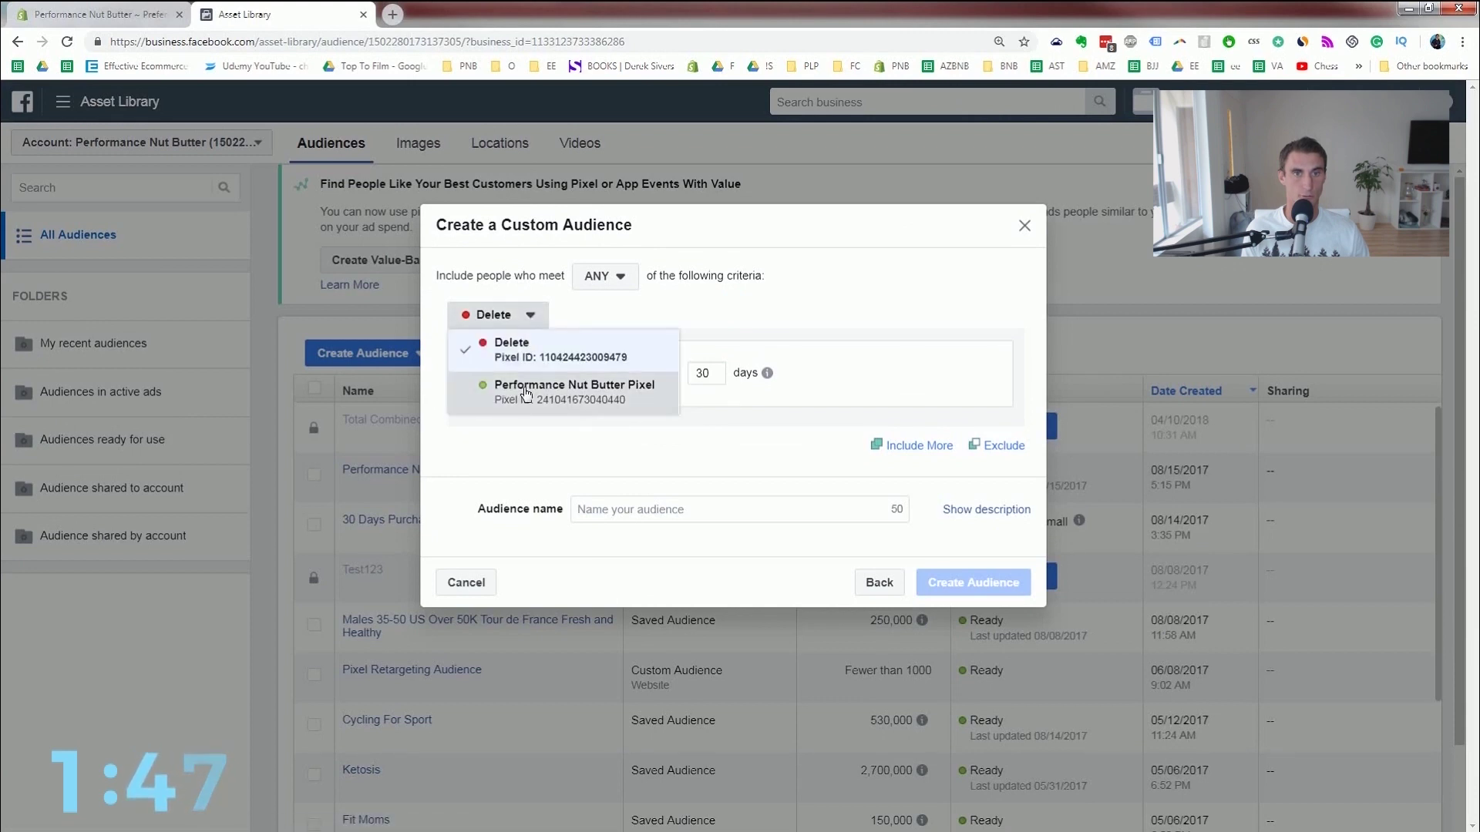
{"action": "left_click", "coordinate": [524, 391]}
{"action": "left_click", "coordinate": [601, 376]}
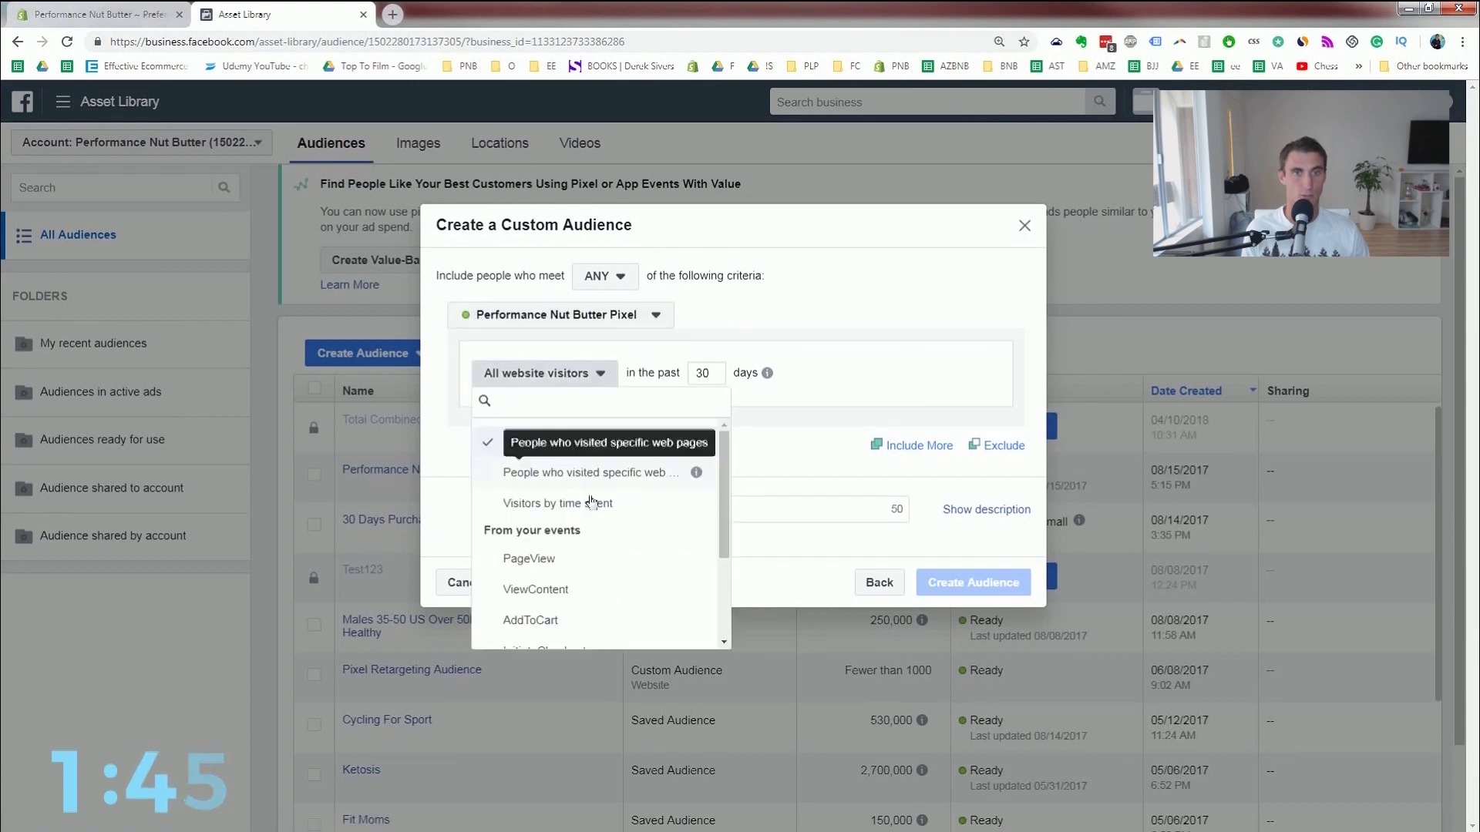
{"action": "scroll", "coordinate": [591, 508], "scroll_direction": "down", "scroll_amount": 1}
{"action": "scroll", "coordinate": [591, 507], "scroll_direction": "down", "scroll_amount": 1}
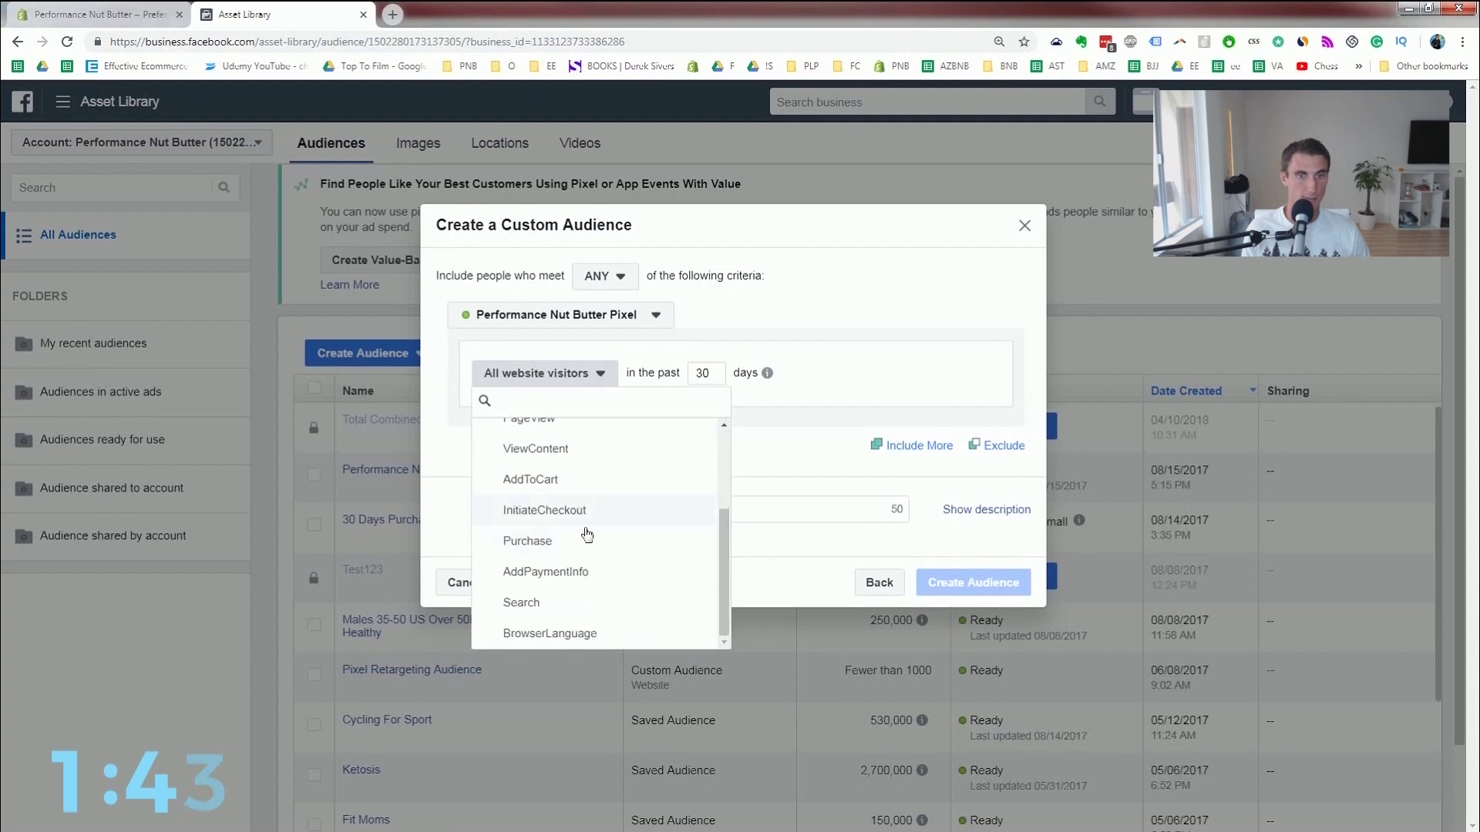
{"action": "left_click", "coordinate": [588, 544]}
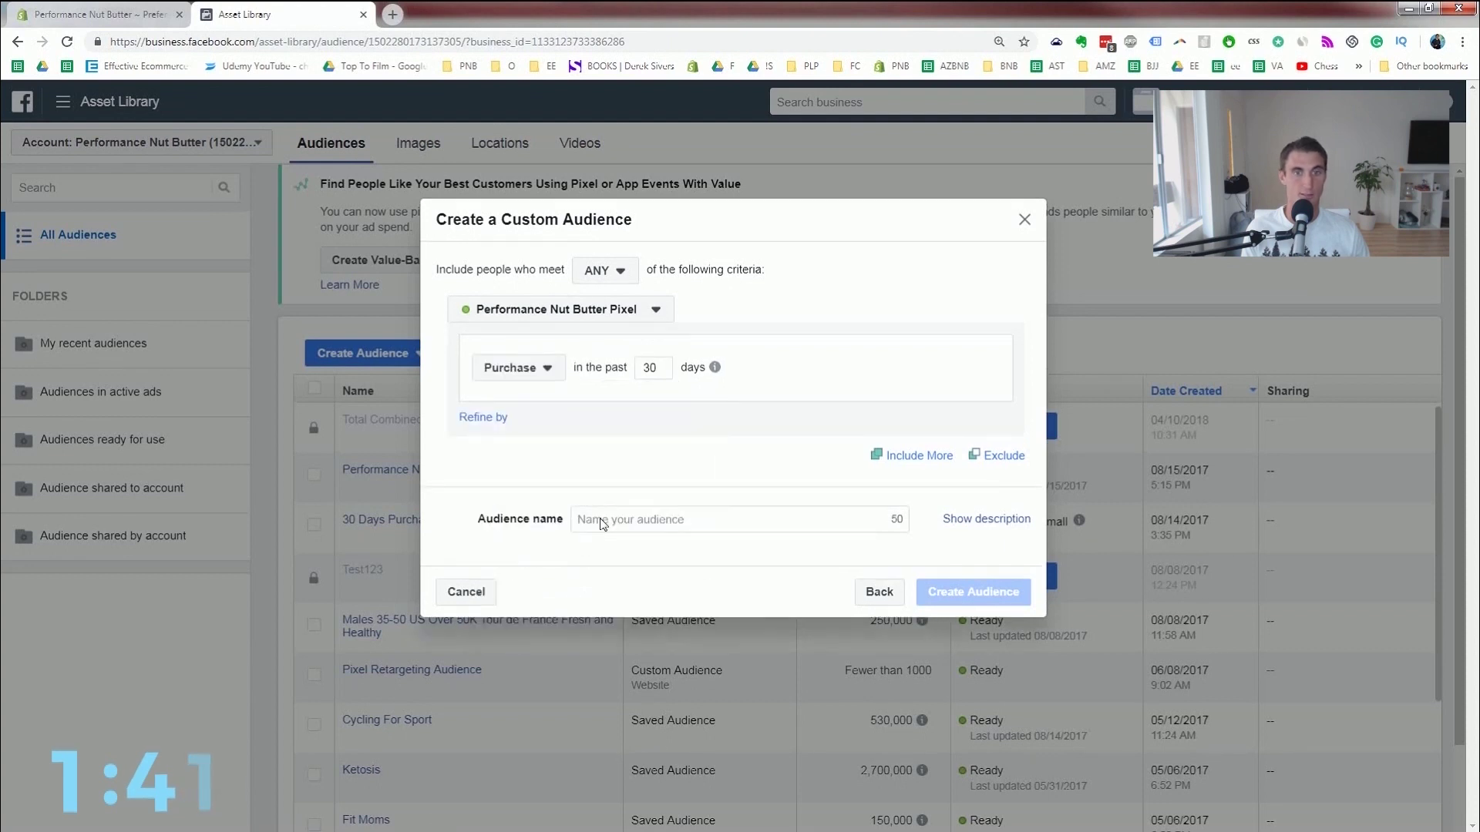
{"action": "left_click", "coordinate": [662, 519]}
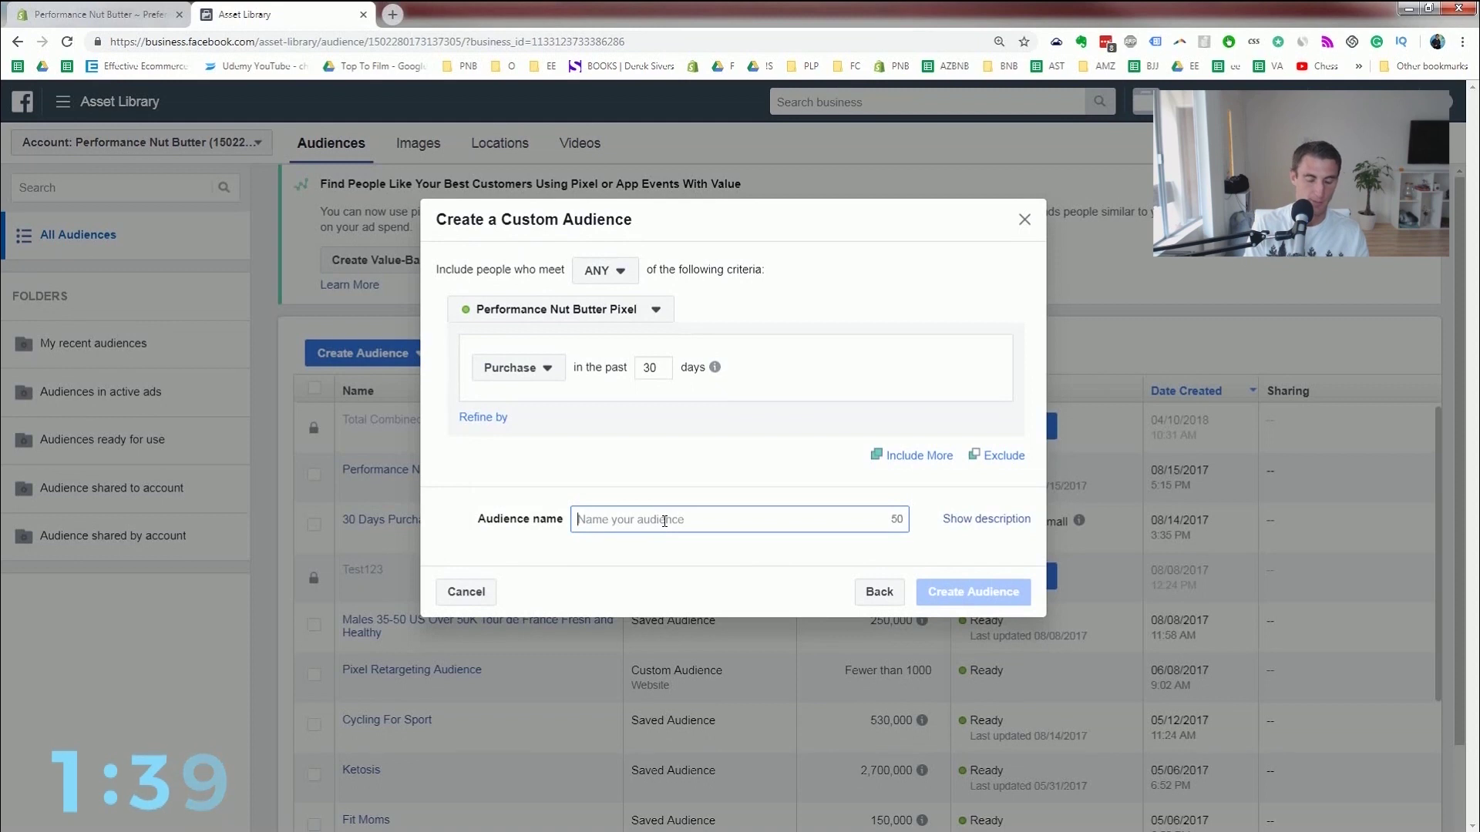
{"action": "type", "text": "PNB Customers"}
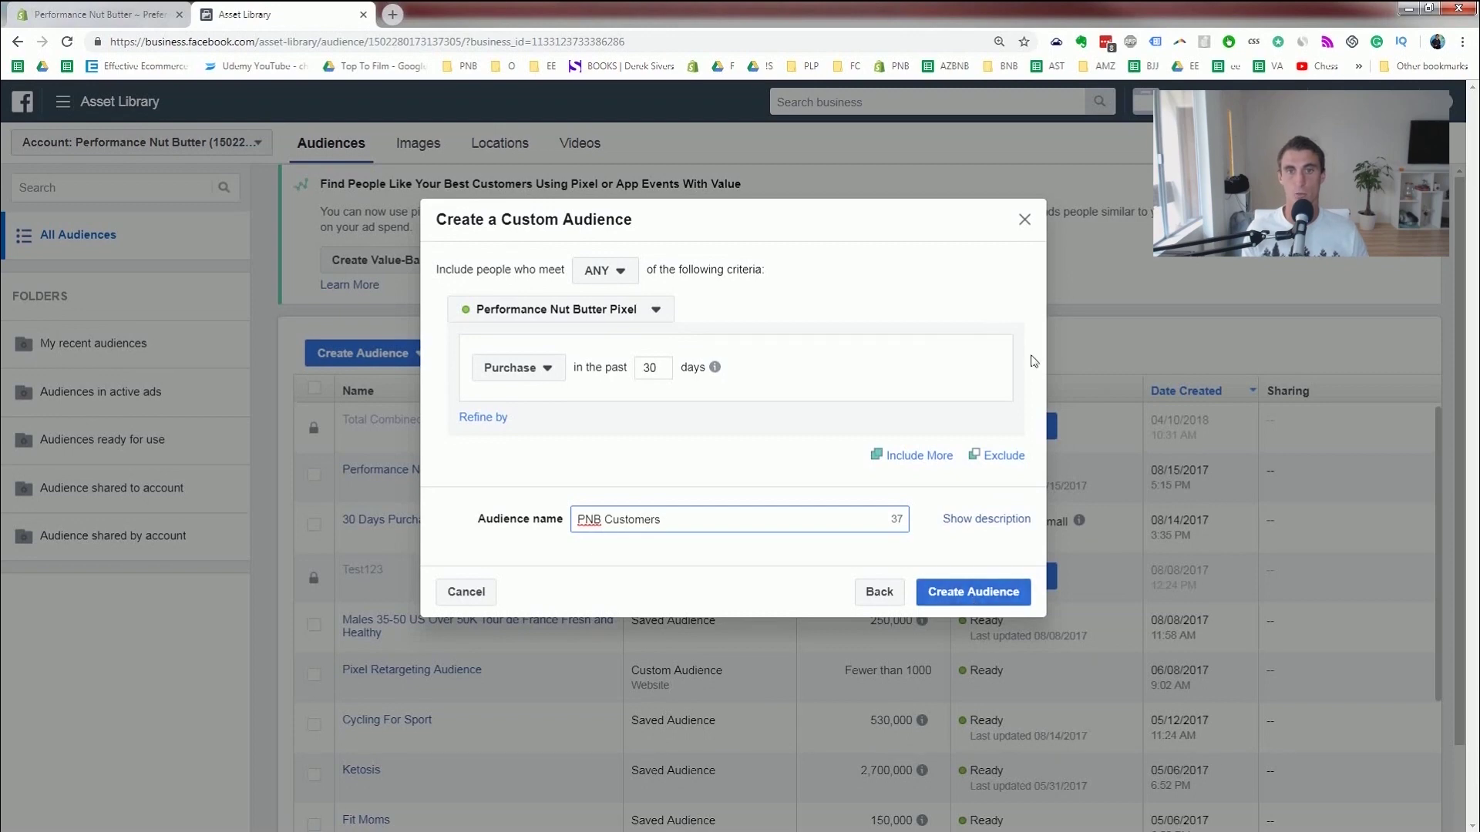
{"action": "left_click", "coordinate": [1025, 221]}
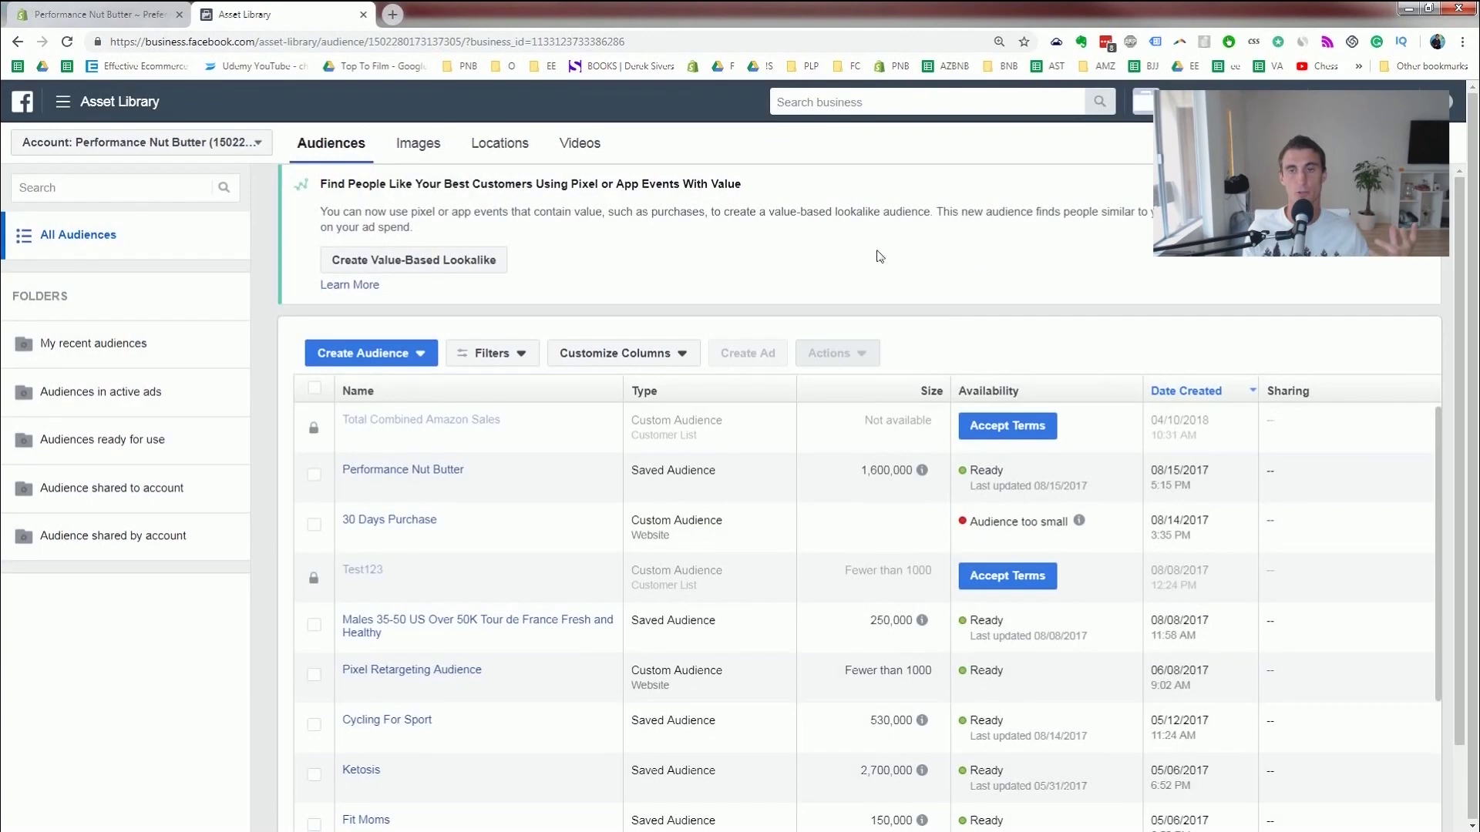
Review the audiences' size and type details, then bring up the business tools menu.
{"action": "scroll", "coordinate": [751, 248], "scroll_direction": "down", "scroll_amount": 2}
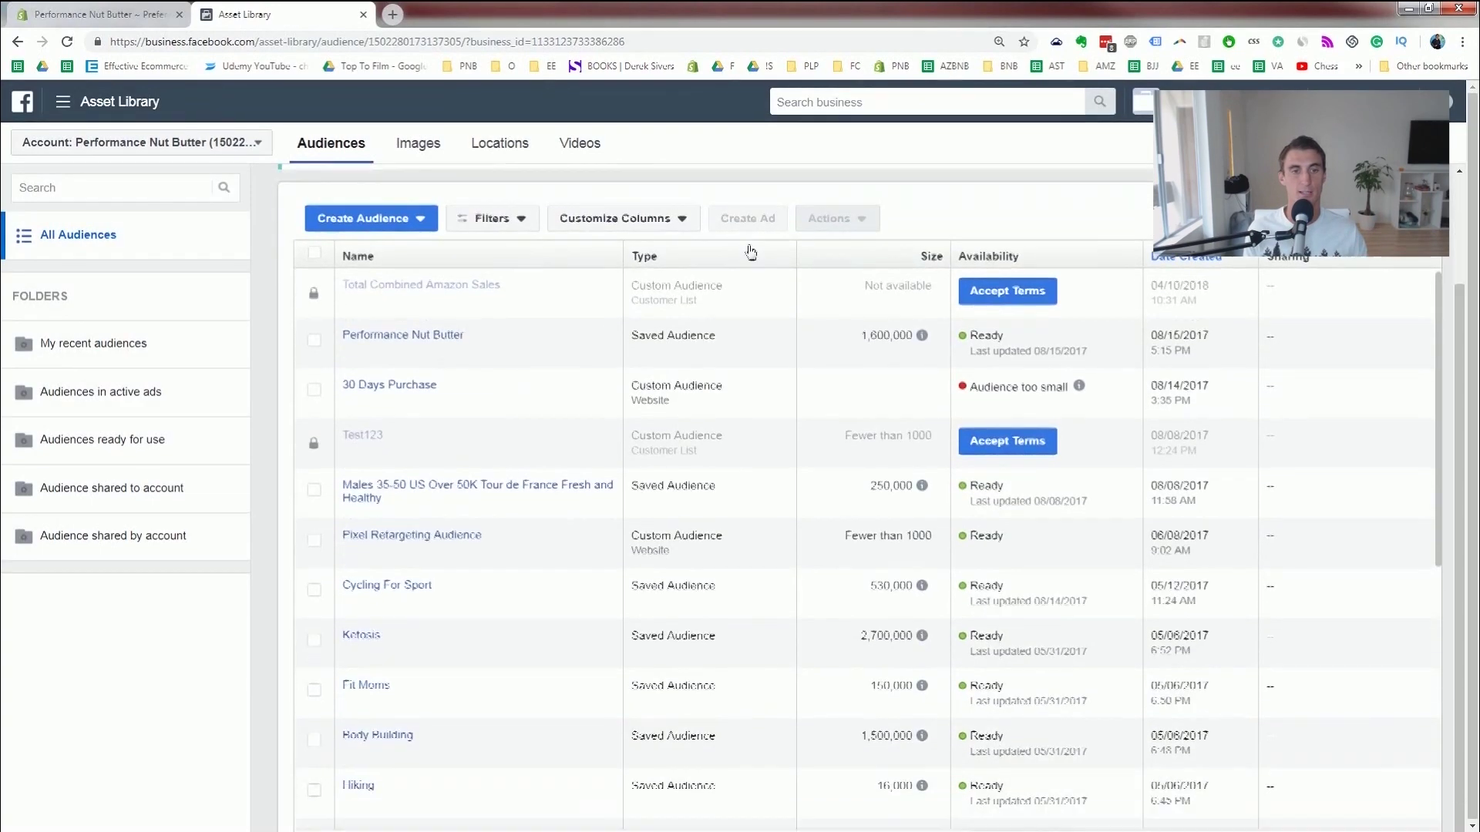
{"action": "mouse_move", "coordinate": [426, 543]}
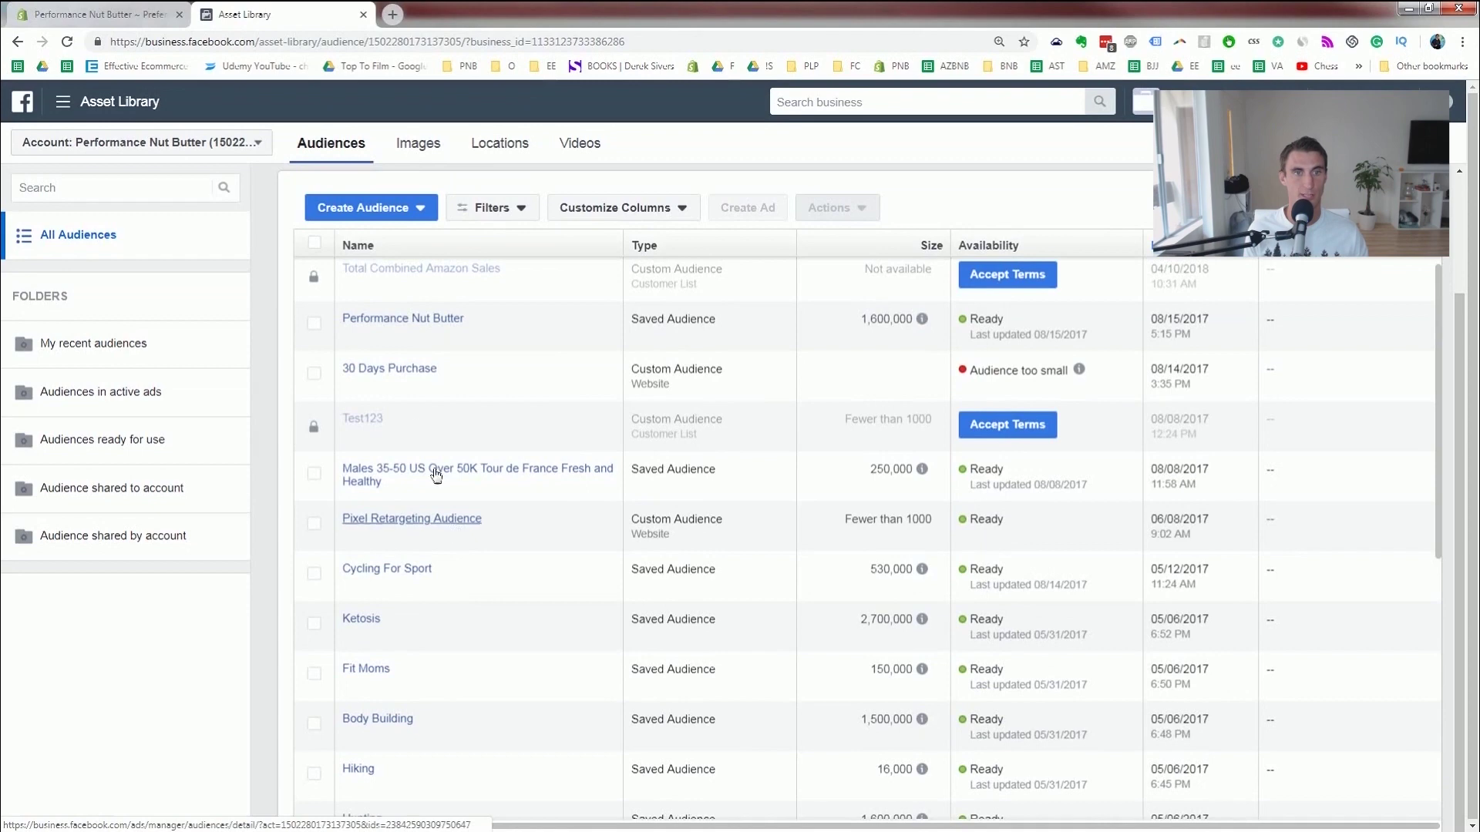
{"action": "mouse_move", "coordinate": [435, 474]}
{"action": "scroll", "coordinate": [477, 423], "scroll_direction": "up", "scroll_amount": 1}
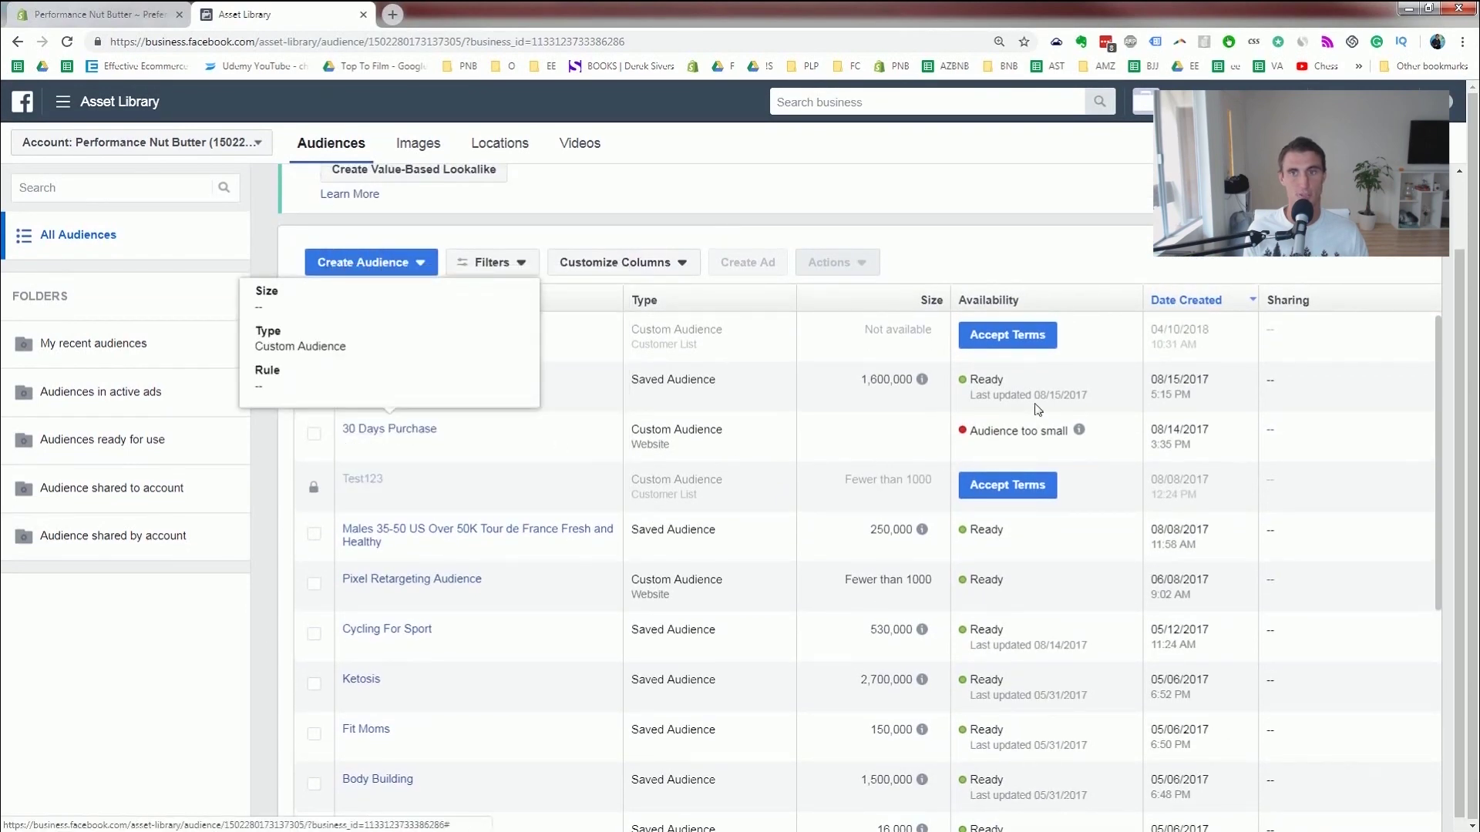
{"action": "mouse_move", "coordinate": [1080, 431]}
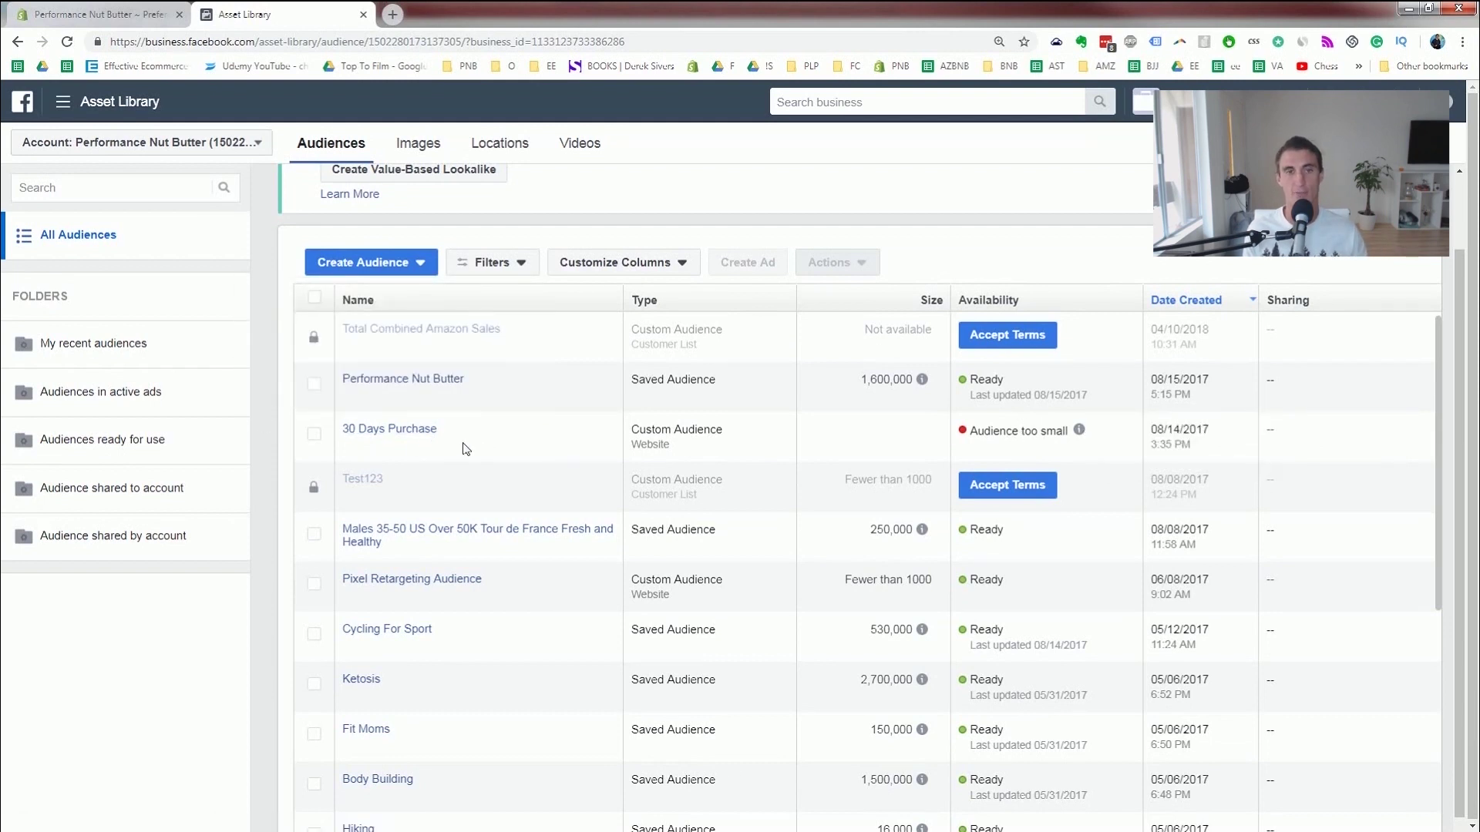
{"action": "scroll", "coordinate": [465, 449], "scroll_direction": "up", "scroll_amount": 2}
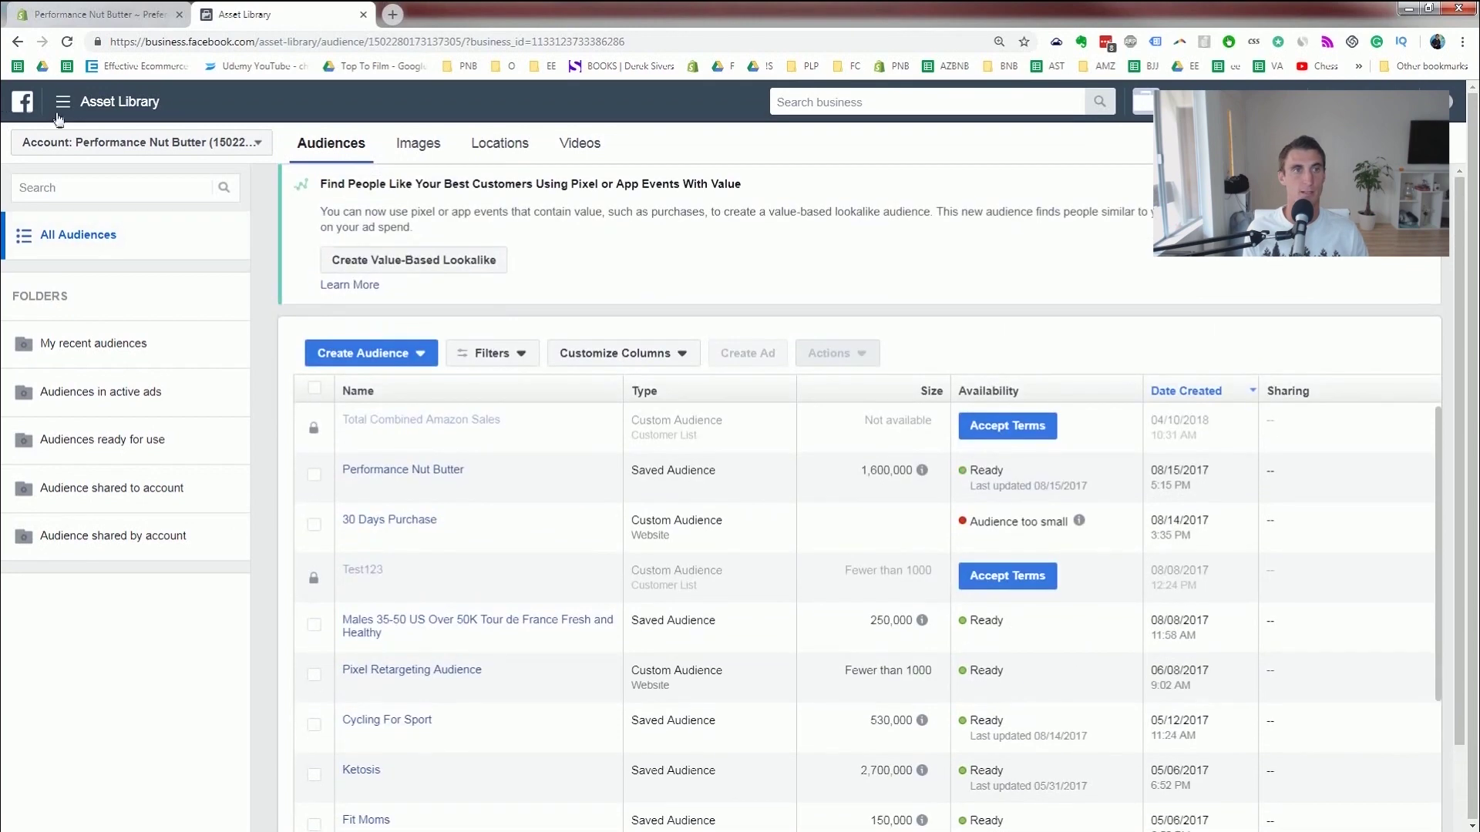
{"action": "left_click", "coordinate": [65, 102]}
In Ads Manager, create a new campaign in Guided Creation with the Conversions objective.
{"action": "left_click", "coordinate": [158, 571]}
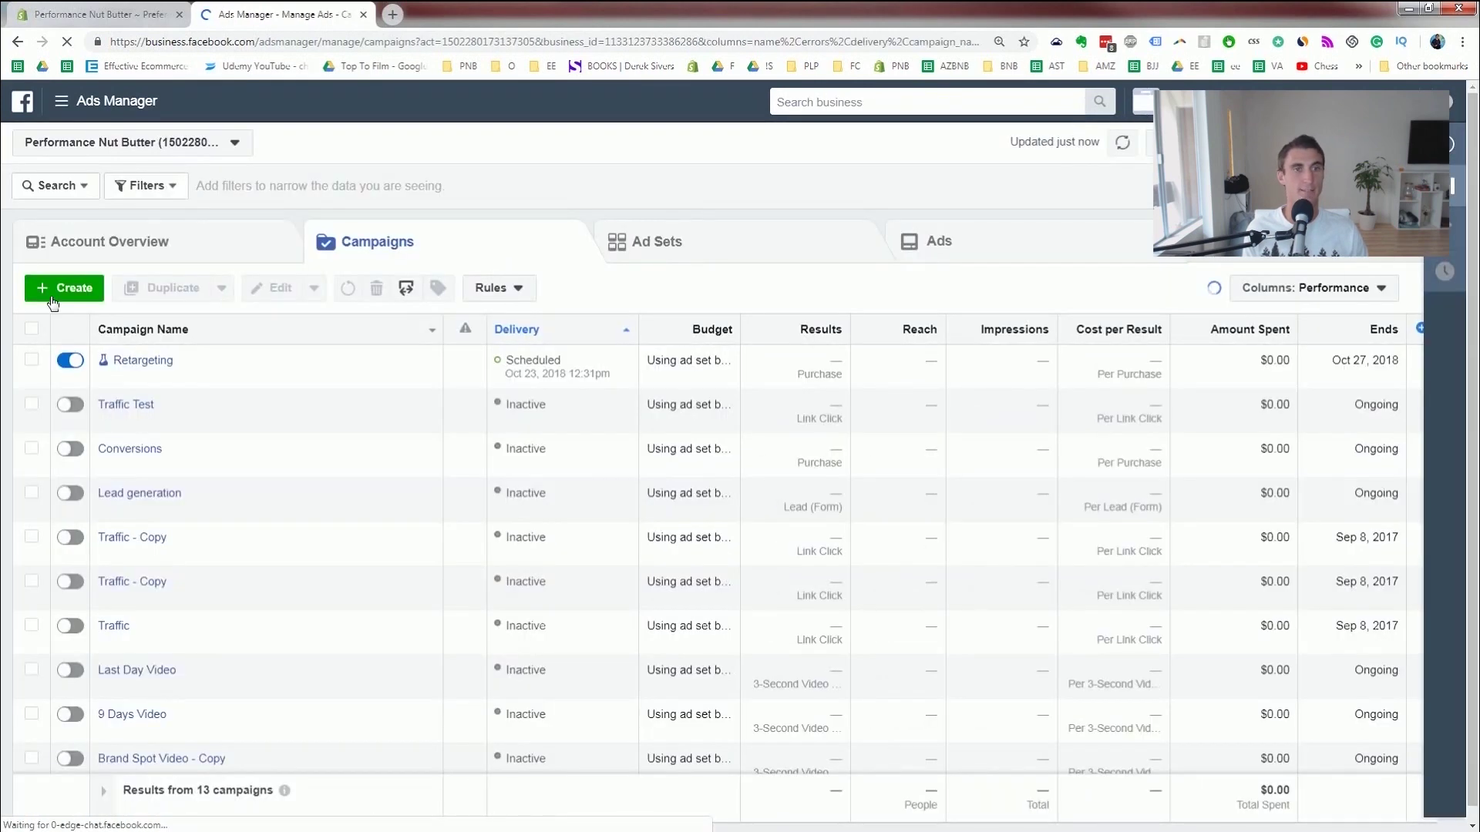
{"action": "left_click", "coordinate": [52, 297]}
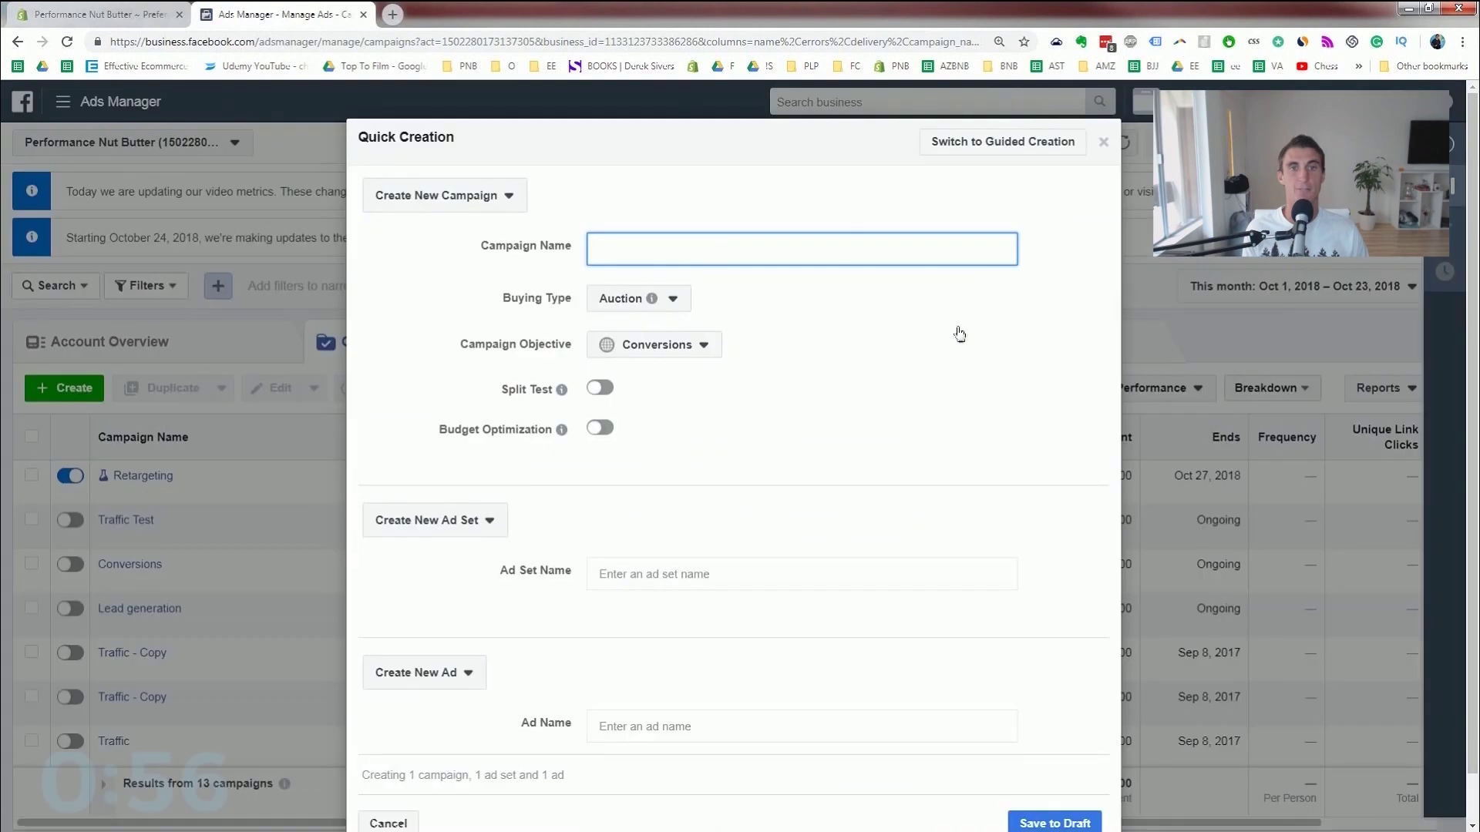
{"action": "left_click", "coordinate": [1004, 148]}
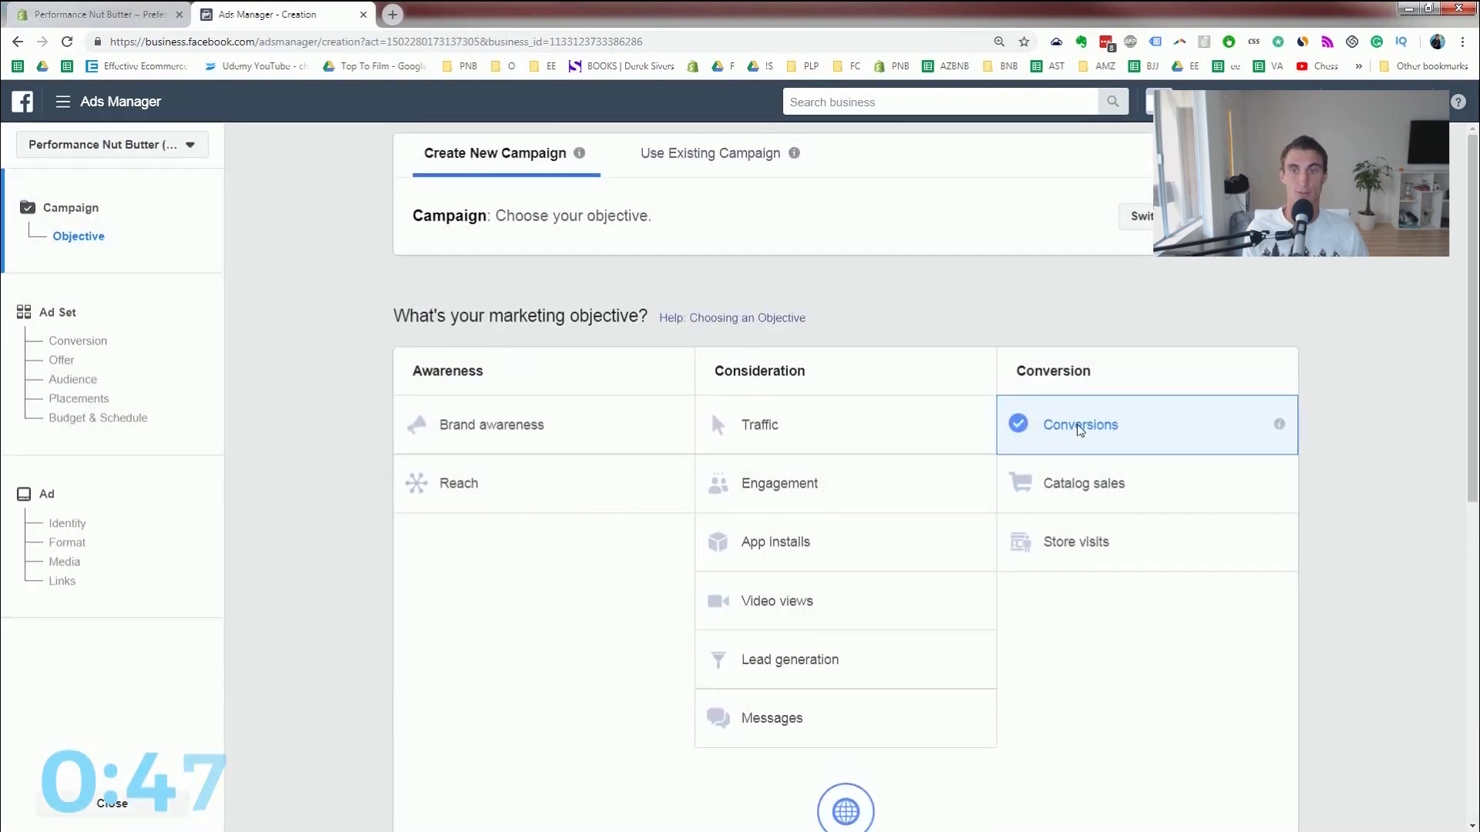
Rename the campaign to 'Retargeting 2' and continue to the ad set setup.
{"action": "scroll", "coordinate": [1080, 428], "scroll_direction": "down", "scroll_amount": 4}
{"action": "scroll", "coordinate": [894, 479], "scroll_direction": "down", "scroll_amount": 4}
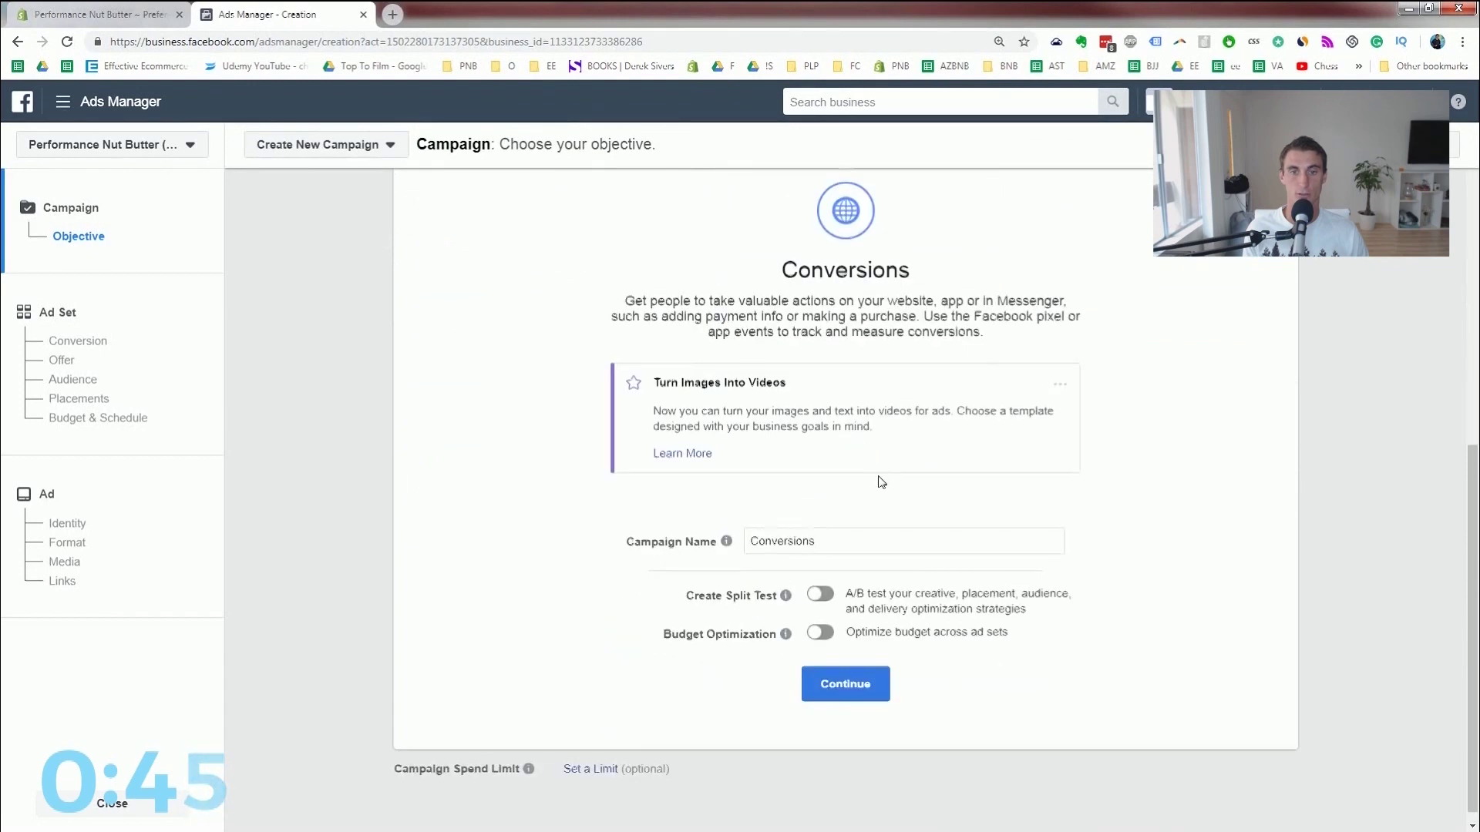
{"action": "left_click", "coordinate": [842, 526]}
{"action": "key", "text": "ctrl+a"}
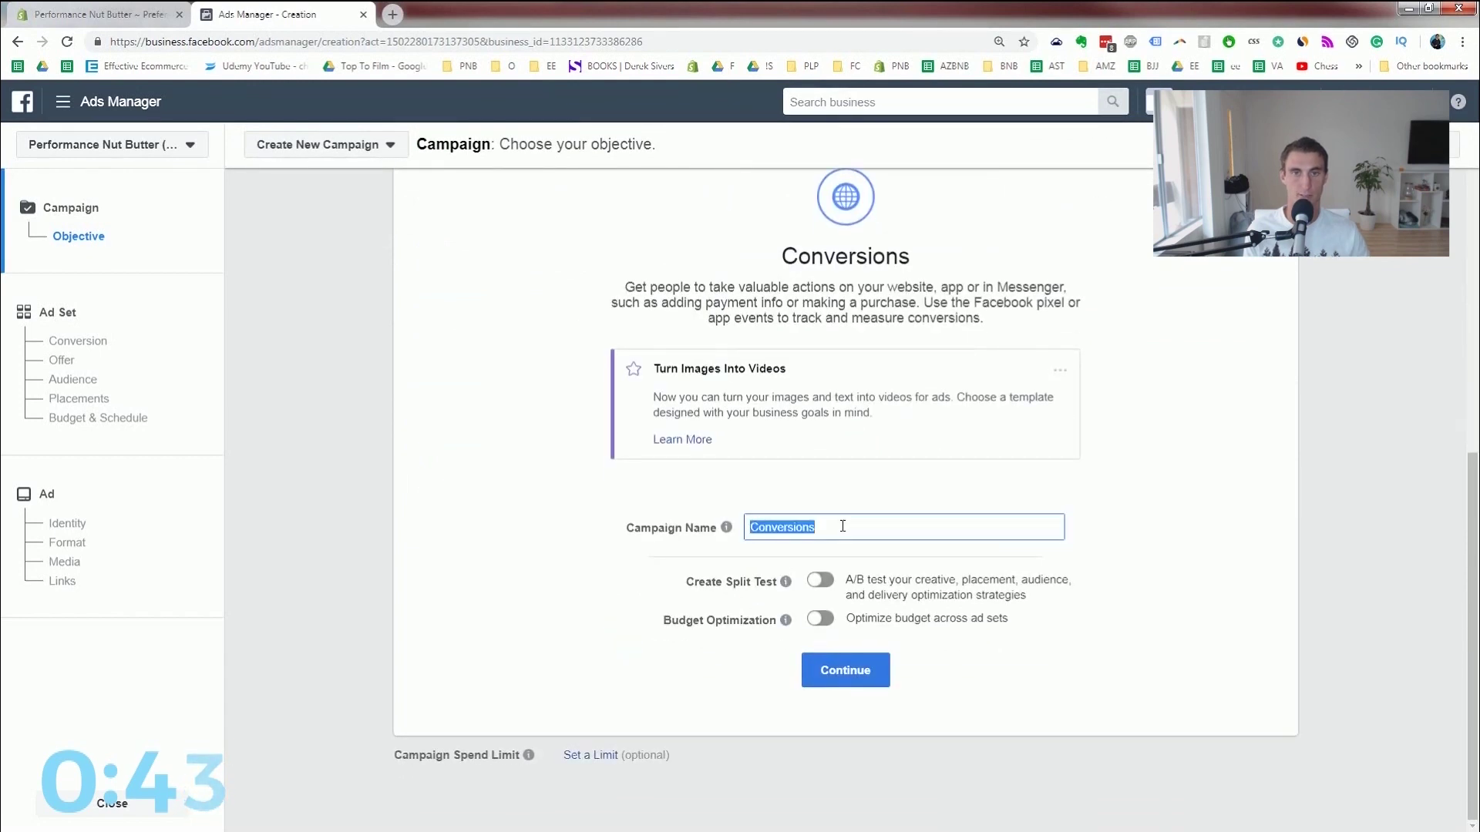
{"action": "type", "text": "Retarget"}
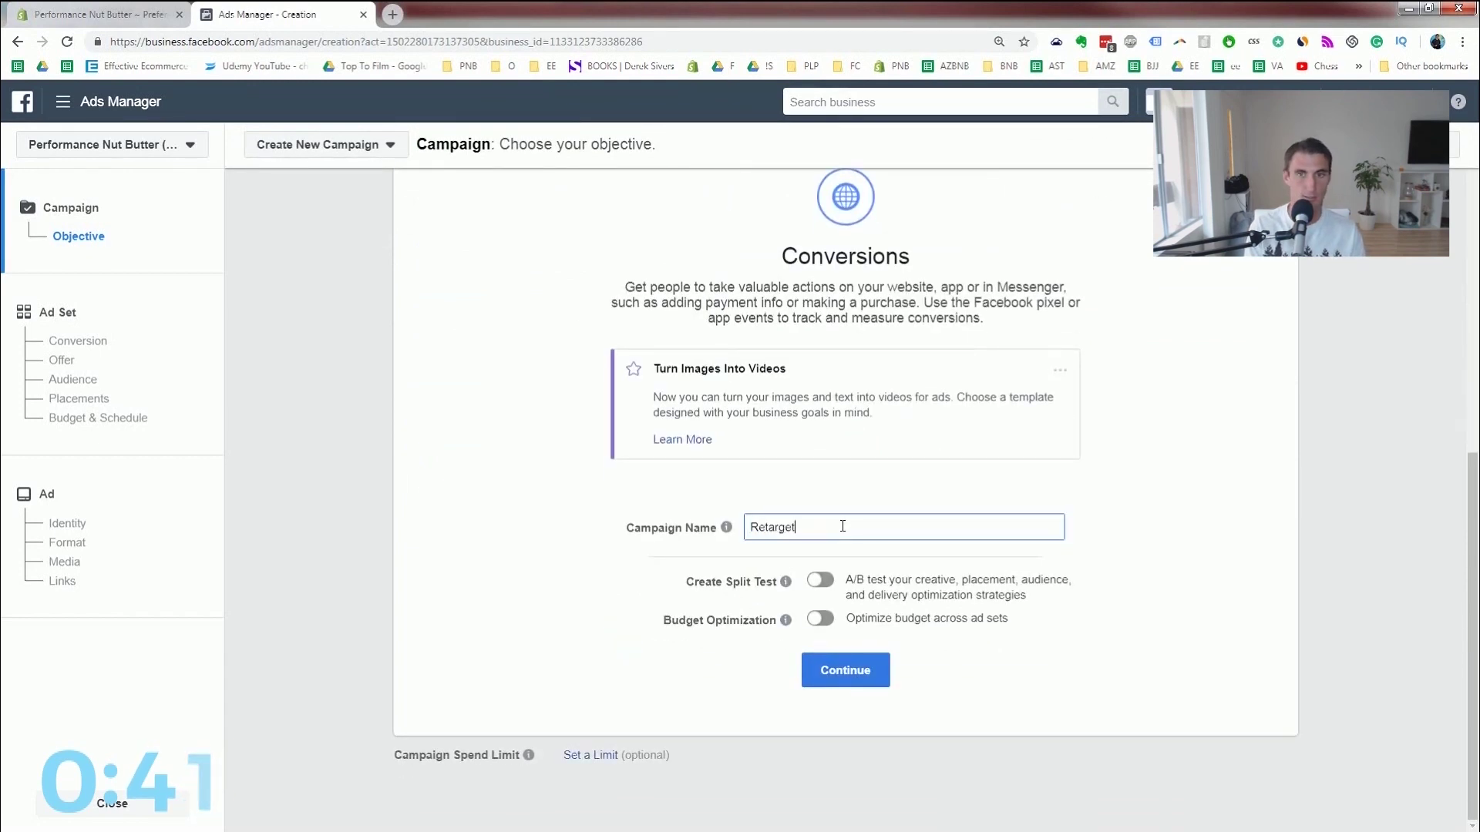
{"action": "type", "text": "ing 2"}
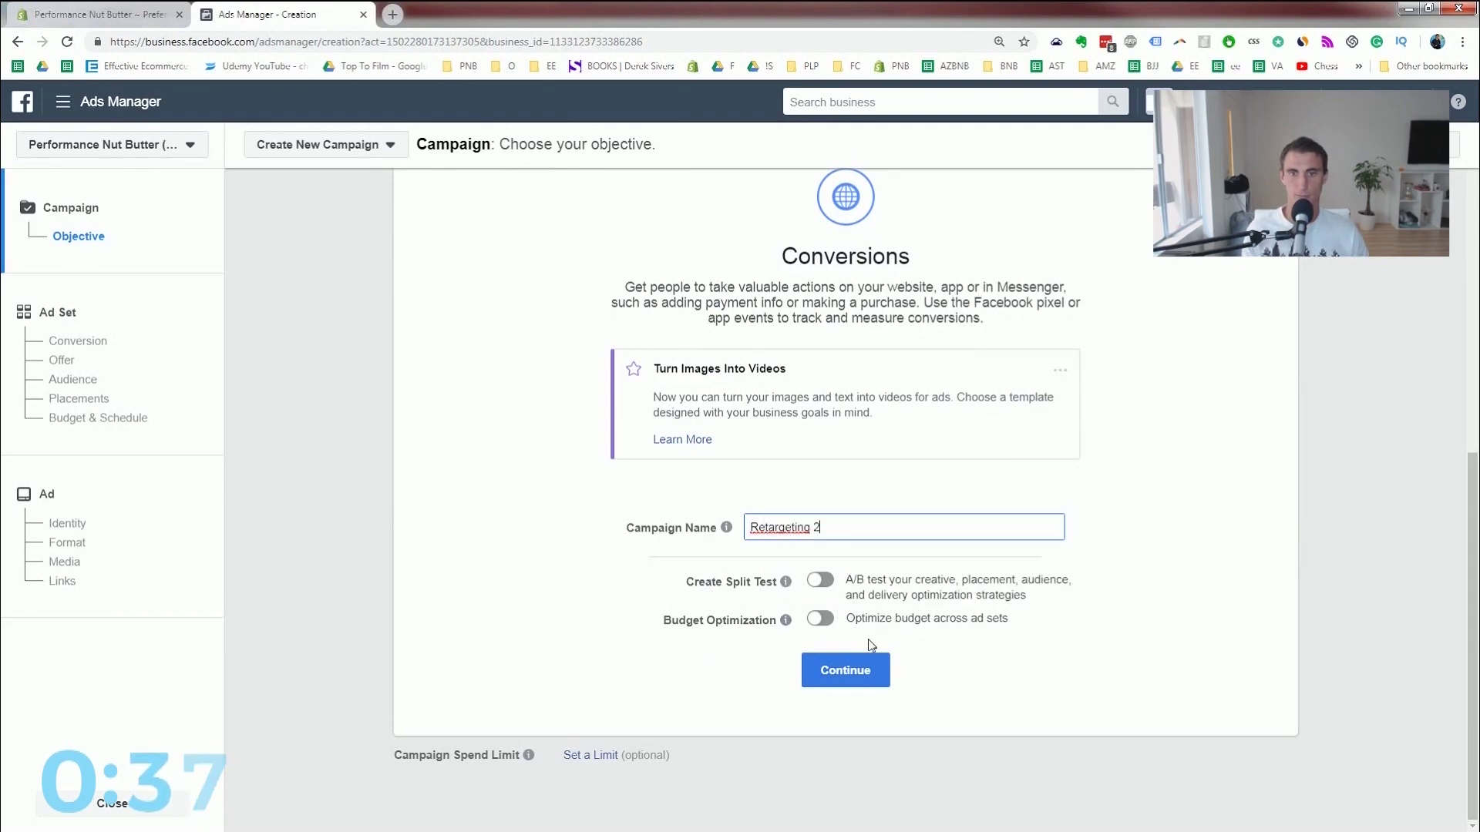
{"action": "scroll", "coordinate": [856, 655], "scroll_direction": "up", "scroll_amount": 3}
{"action": "scroll", "coordinate": [841, 664], "scroll_direction": "down", "scroll_amount": 3}
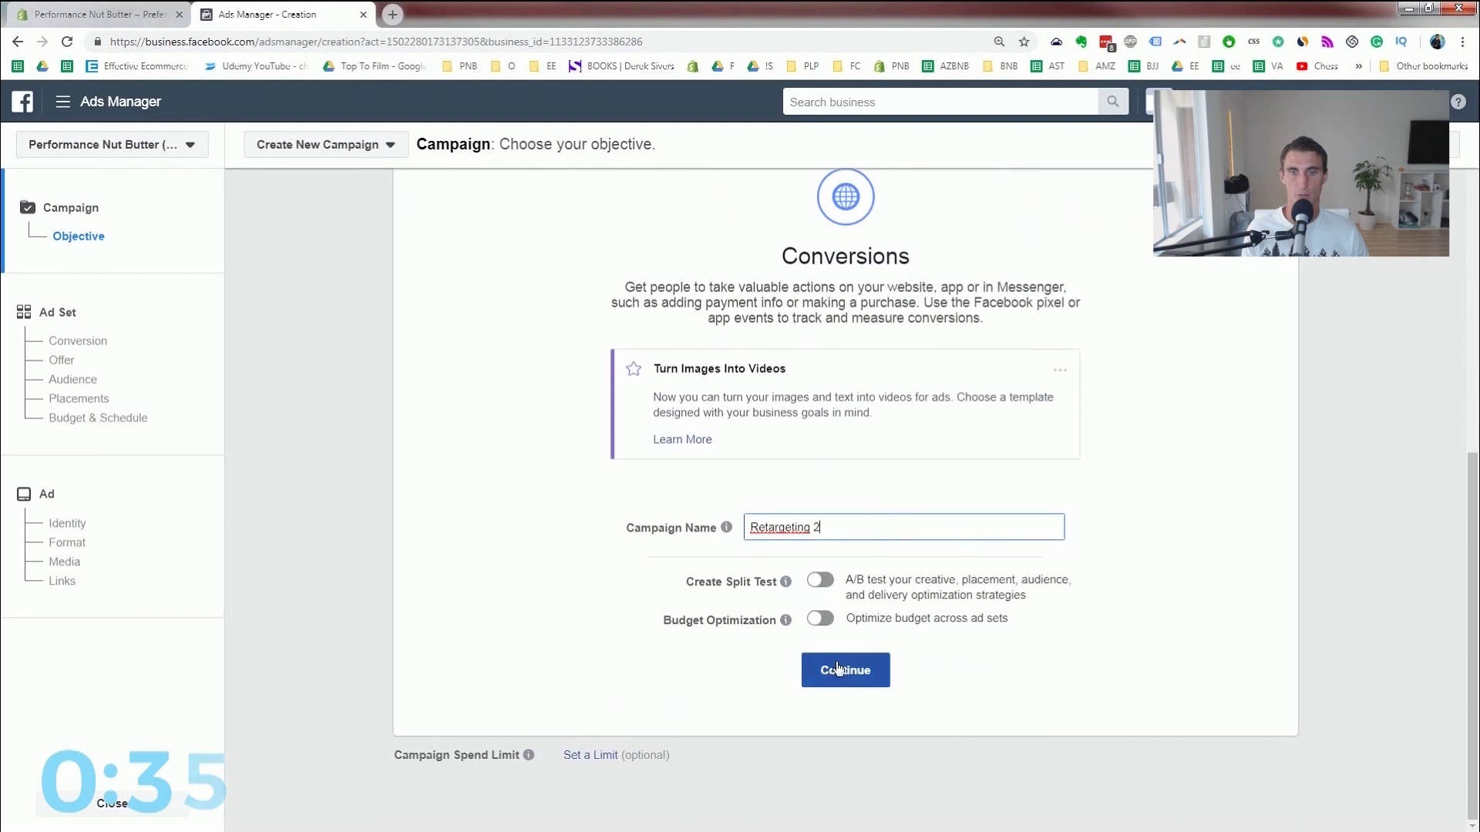
{"action": "left_click", "coordinate": [838, 668]}
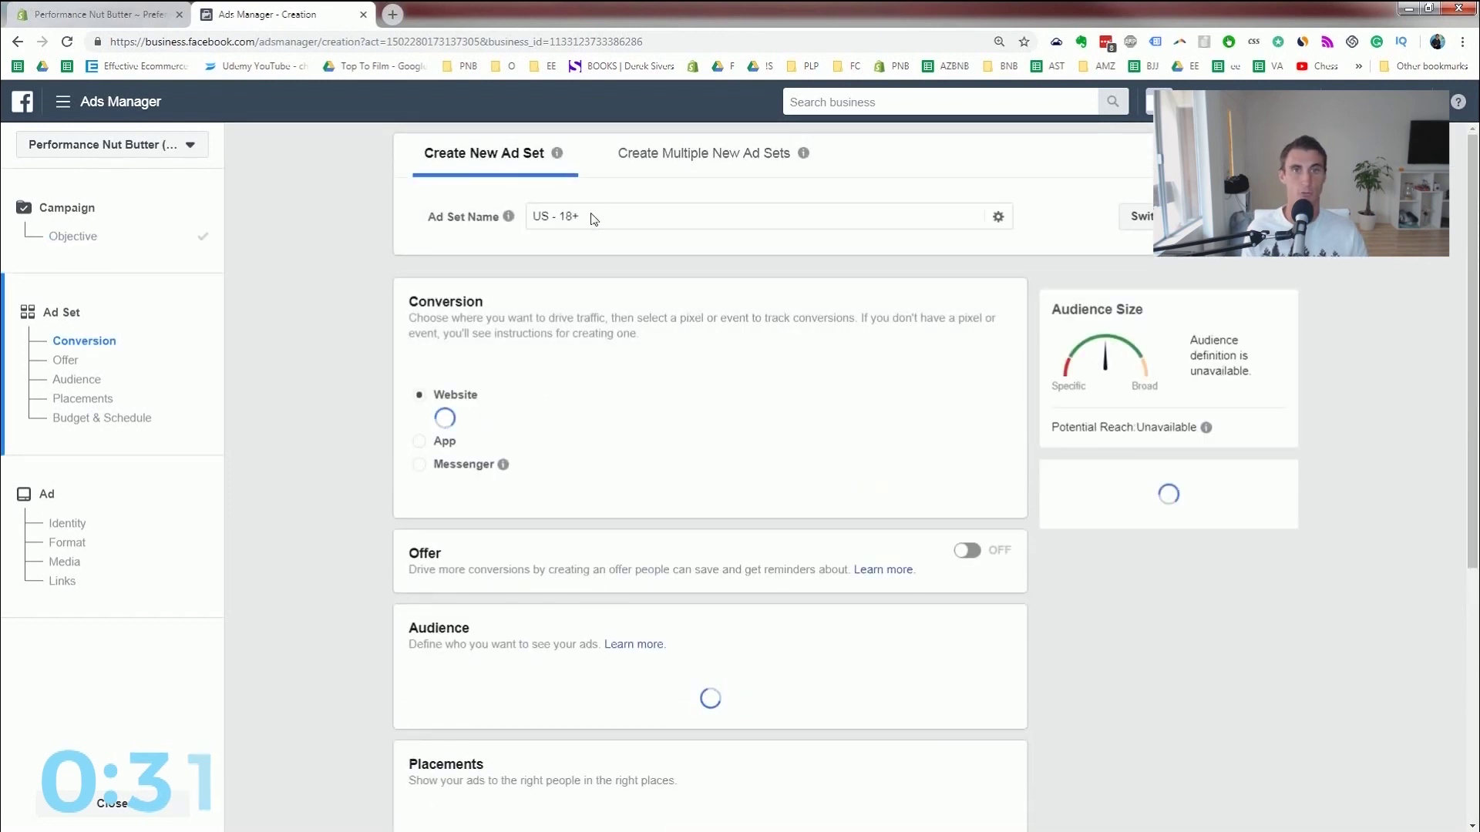
Name the ad set 'Retargeting' and choose Purchase as the conversion event.
{"action": "triple_click", "coordinate": [592, 214]}
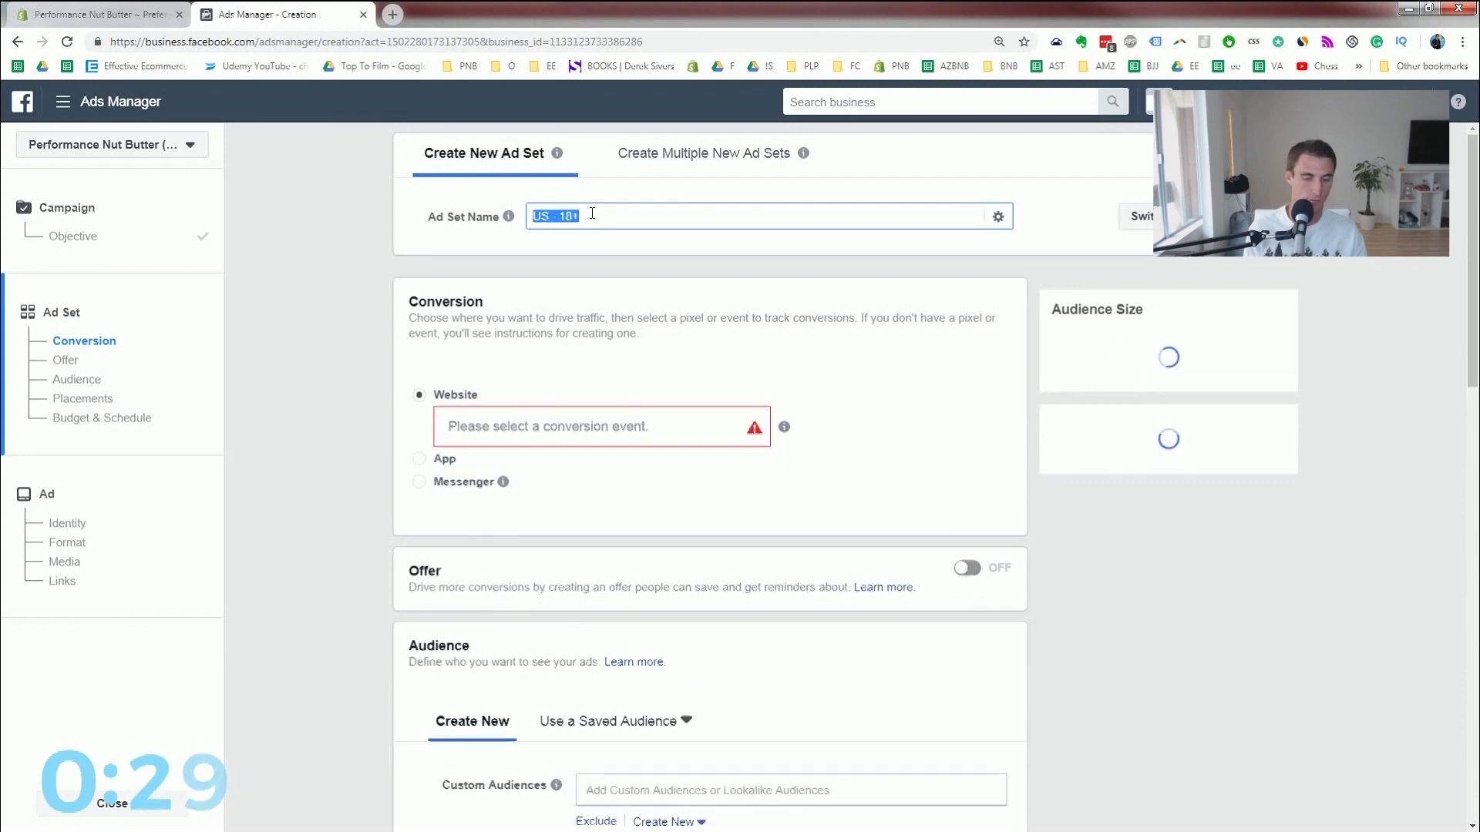
{"action": "type", "text": "Retargeting"}
{"action": "left_click", "coordinate": [568, 476]}
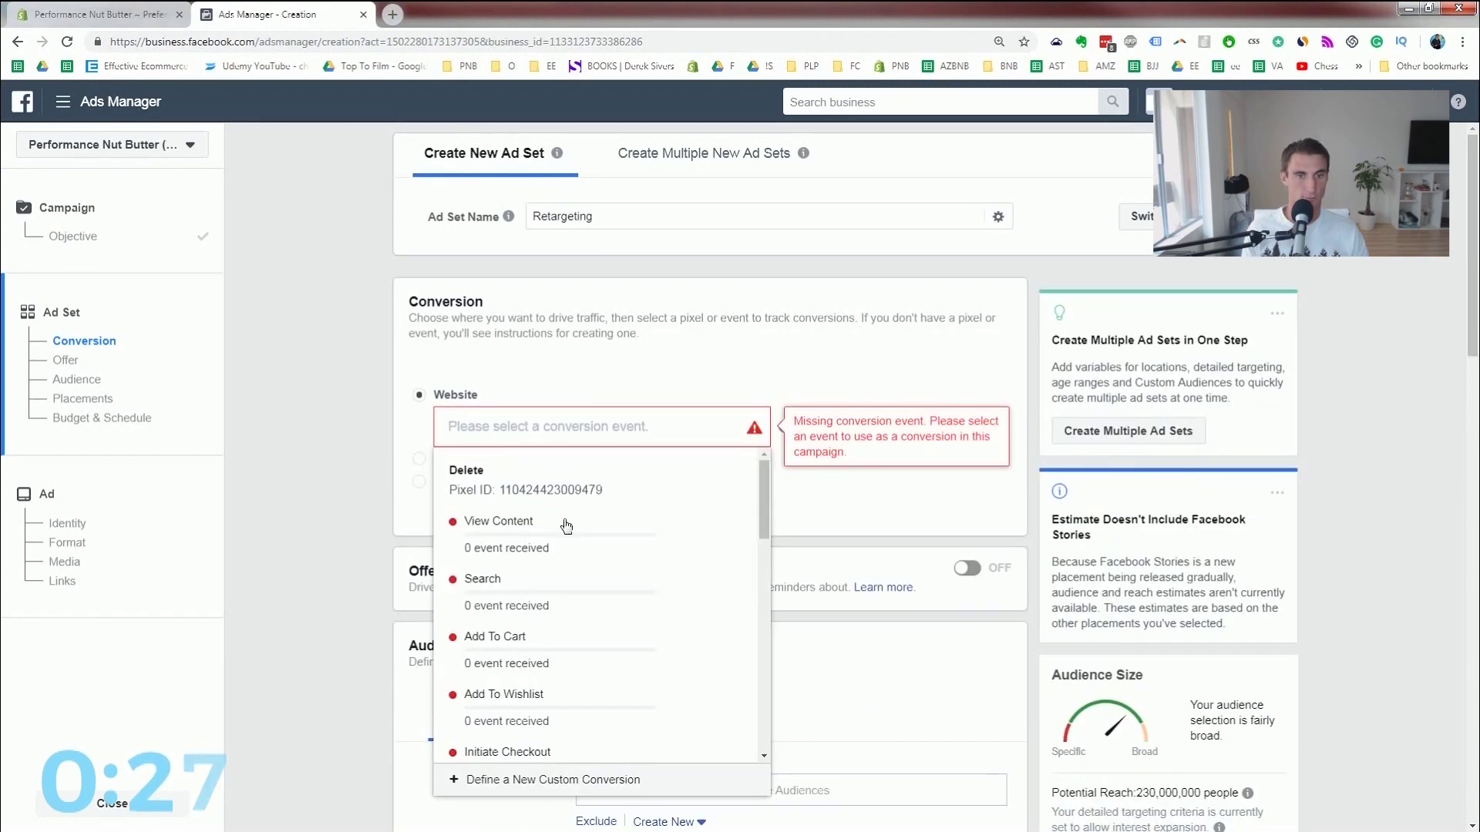
{"action": "scroll", "coordinate": [555, 578], "scroll_direction": "down", "scroll_amount": 3}
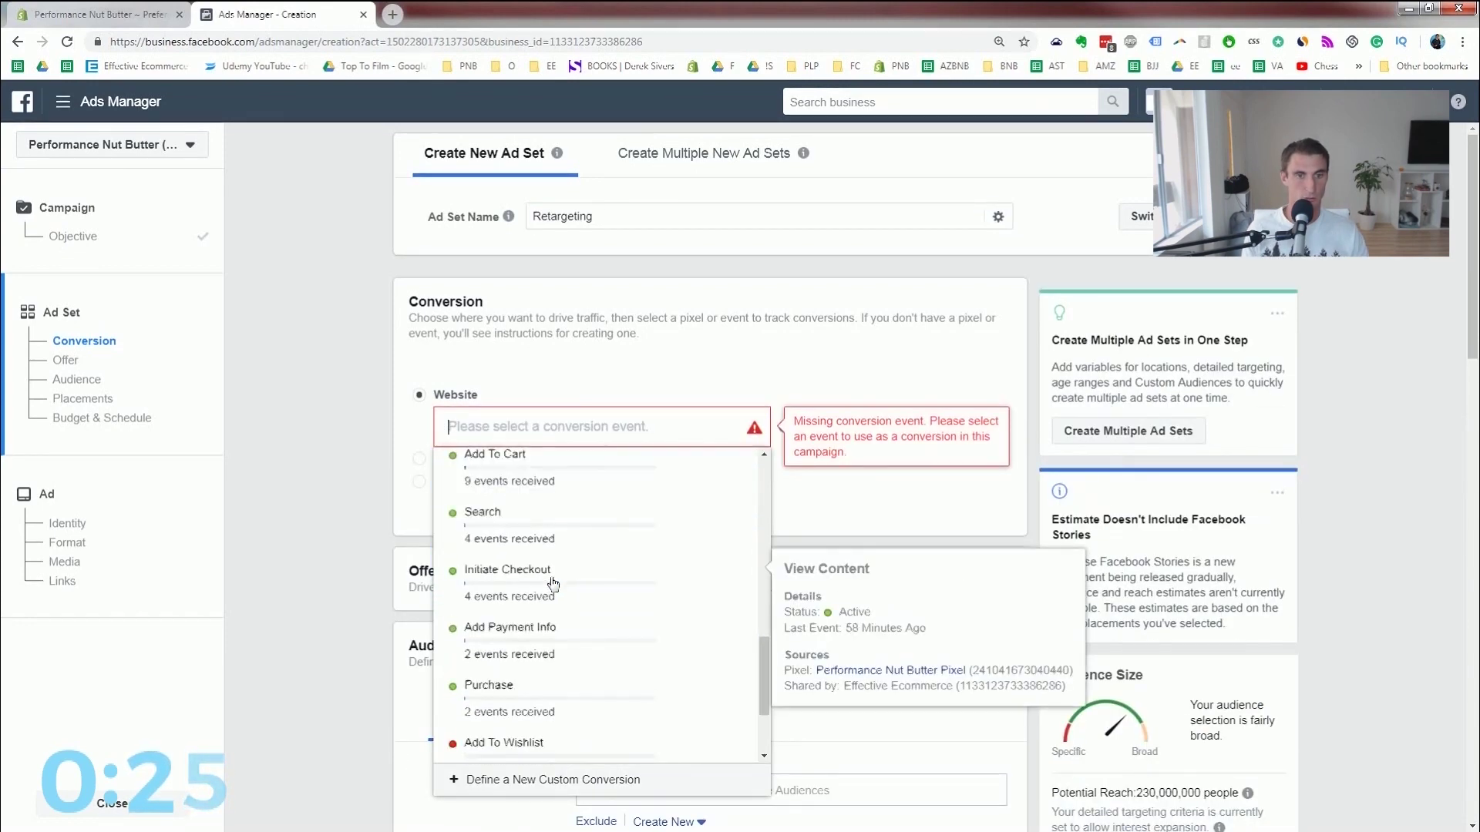
{"action": "scroll", "coordinate": [552, 584], "scroll_direction": "down", "scroll_amount": 1}
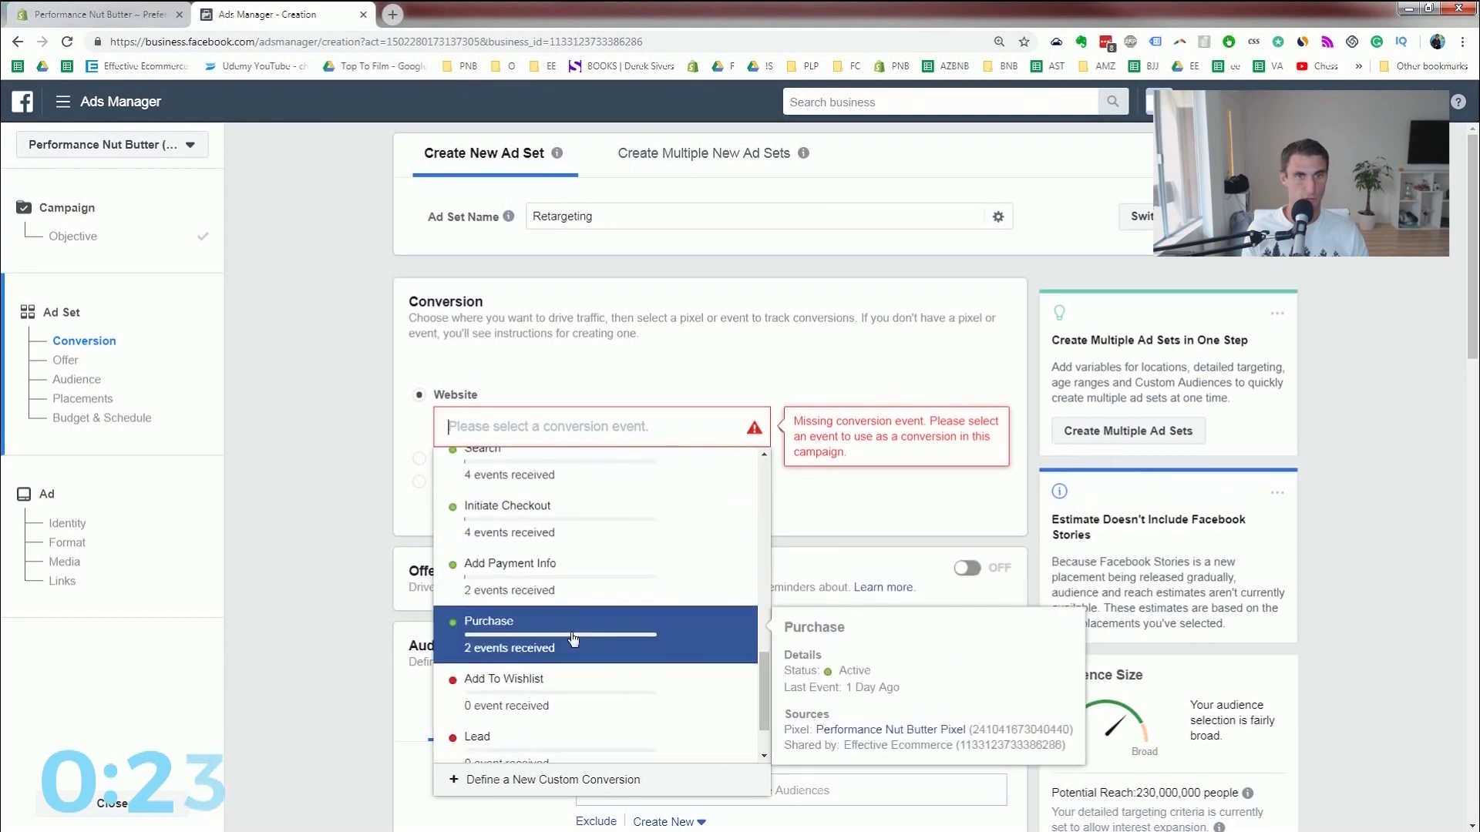
{"action": "left_click", "coordinate": [572, 638]}
{"action": "scroll", "coordinate": [466, 473], "scroll_direction": "down", "scroll_amount": 3}
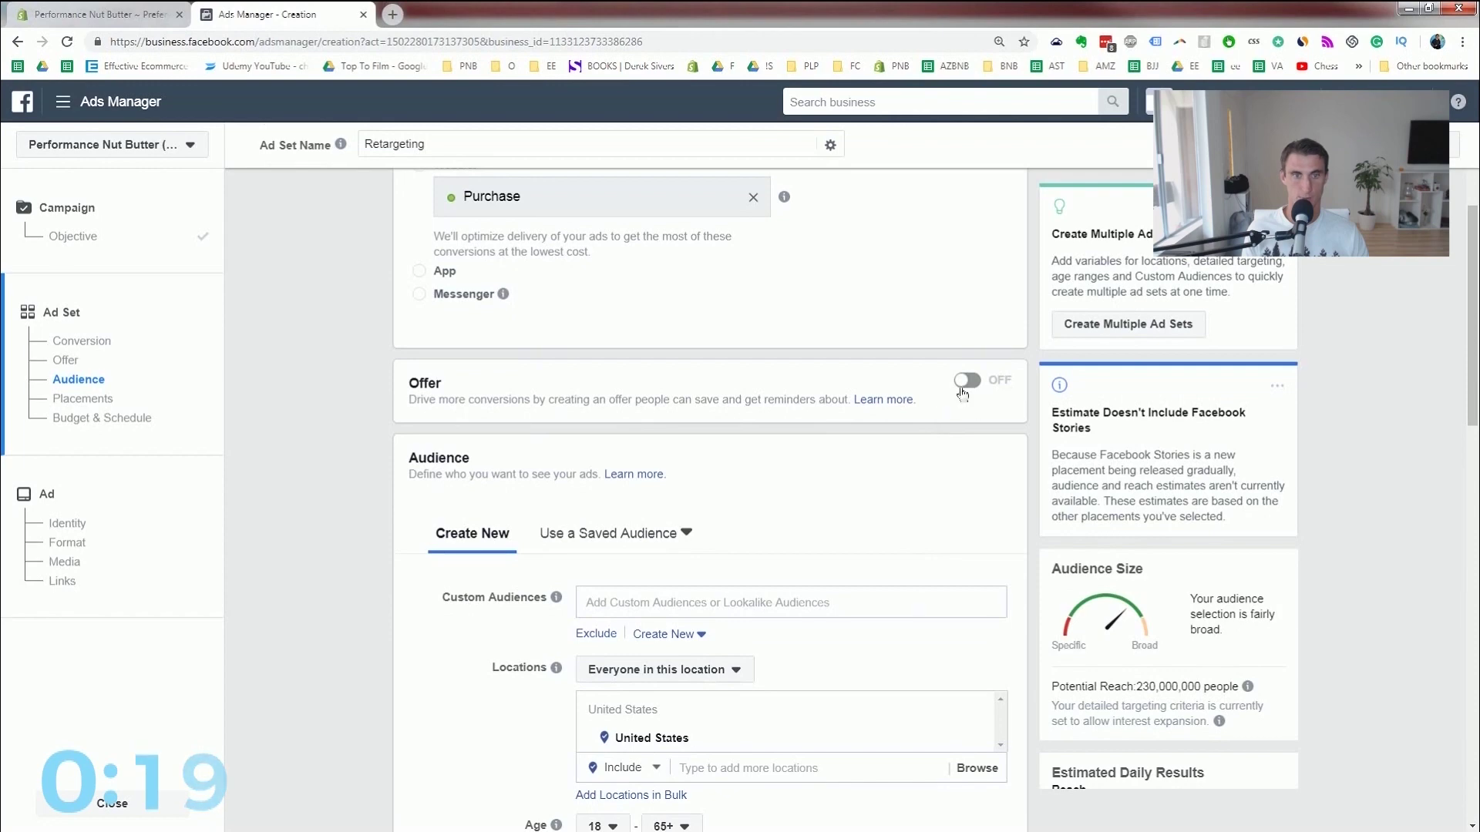
{"action": "scroll", "coordinate": [539, 401], "scroll_direction": "down", "scroll_amount": 4}
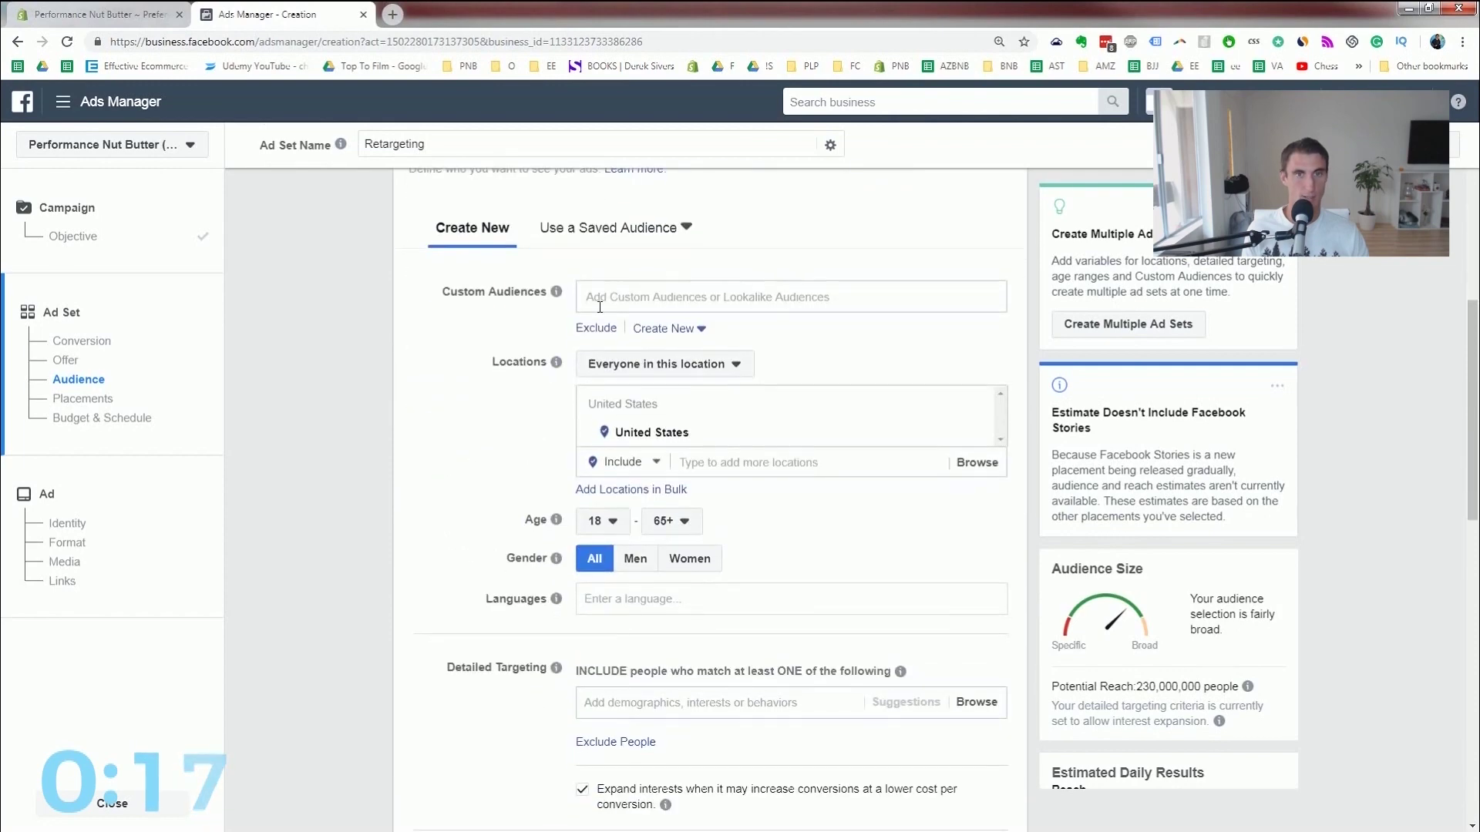
Target Pixel Retargeting Audience and exclude the 30 Days Purchase audience.
{"action": "left_click", "coordinate": [639, 294]}
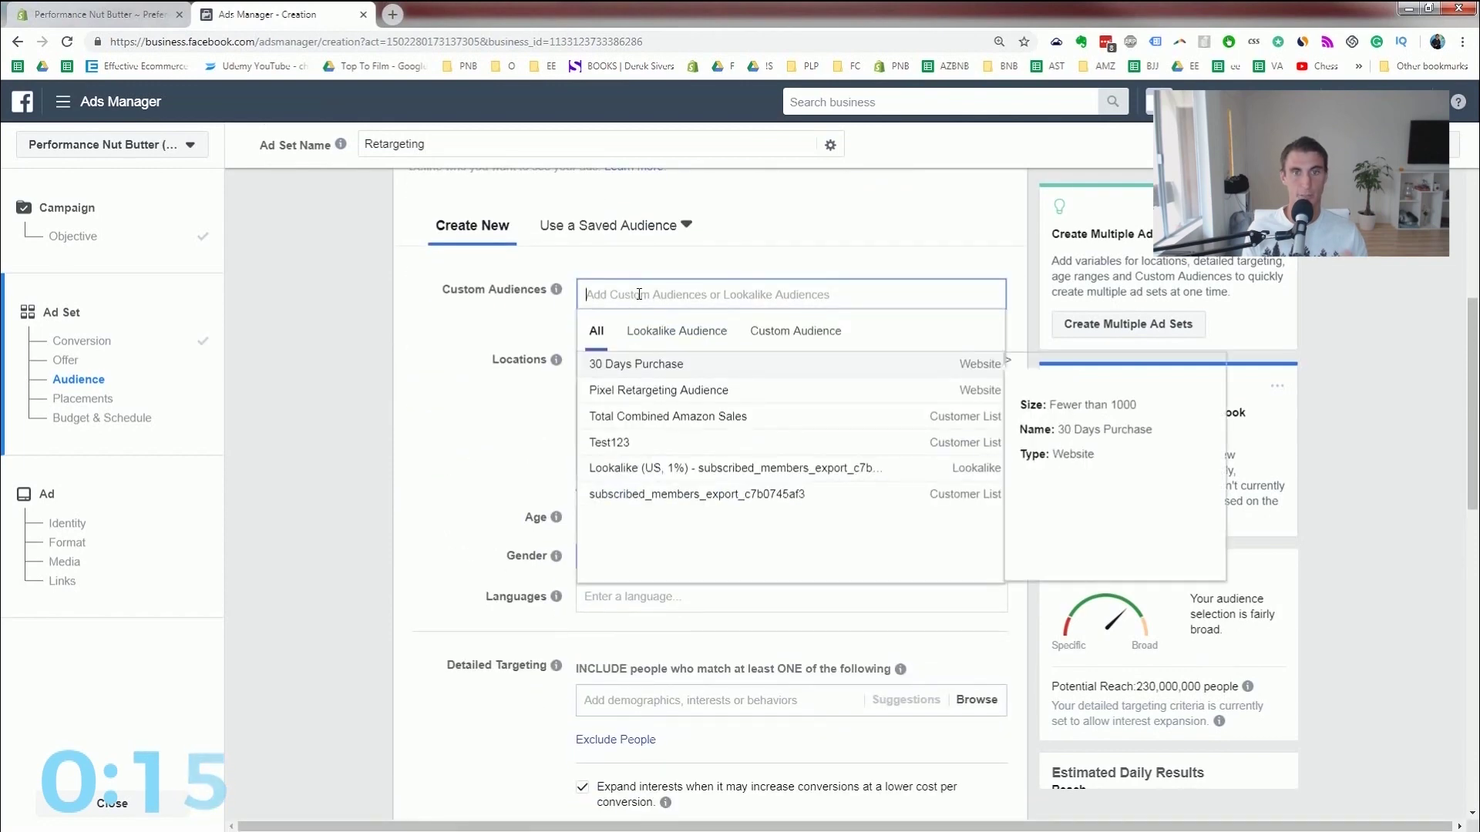
{"action": "left_click", "coordinate": [671, 391]}
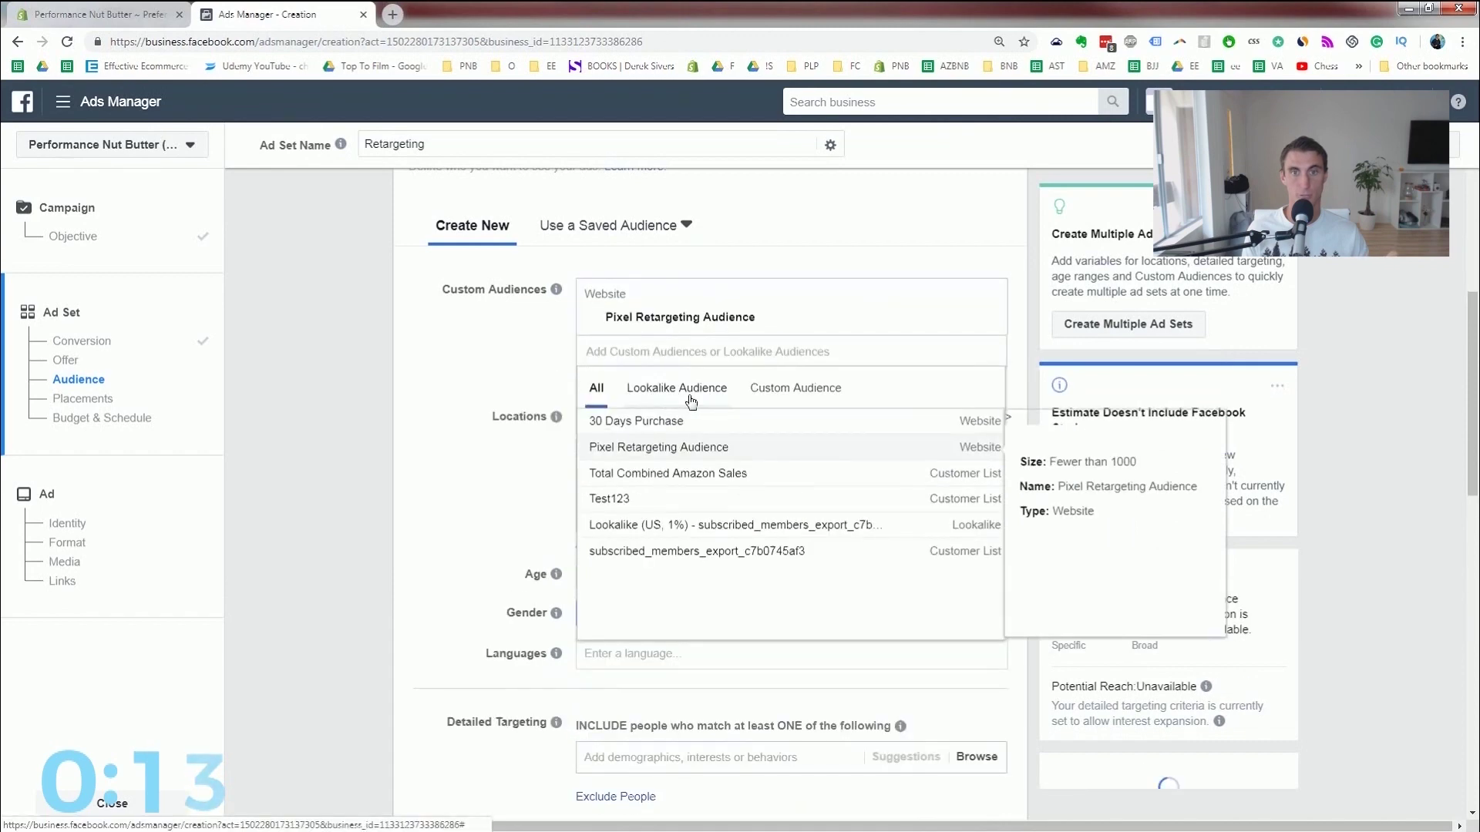
{"action": "left_click", "coordinate": [597, 386]}
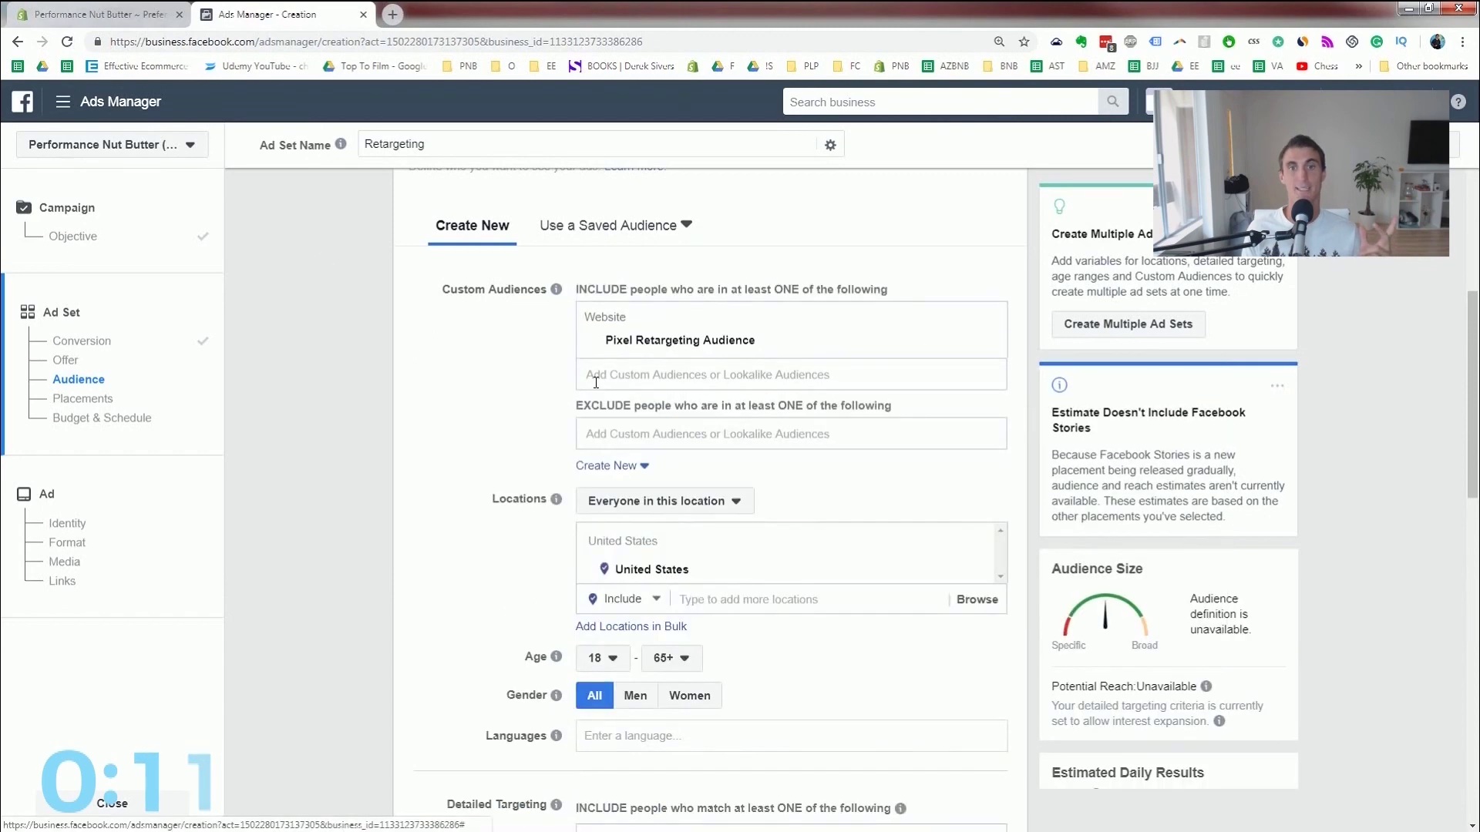
{"action": "left_click", "coordinate": [639, 433]}
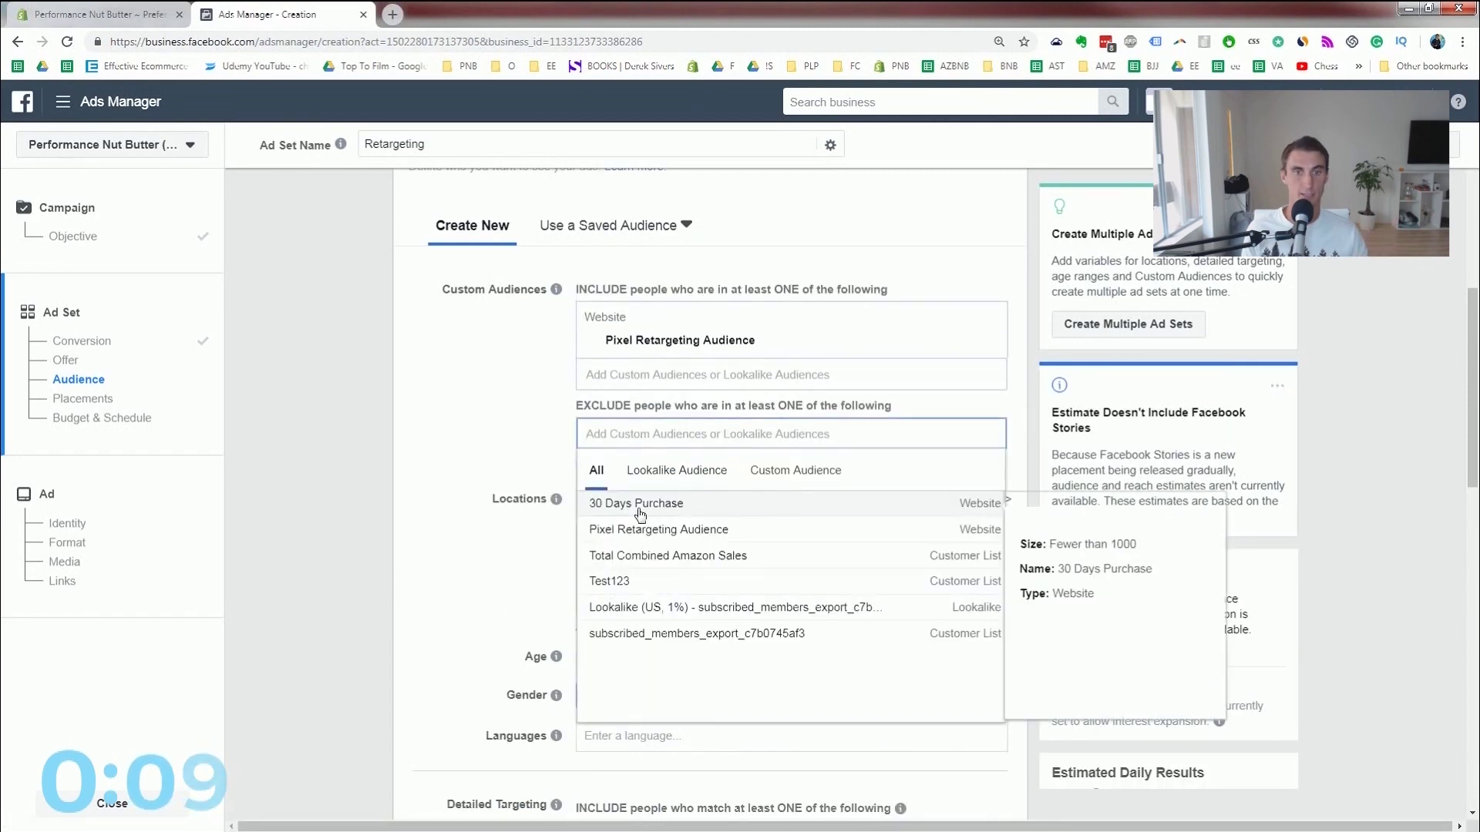
{"action": "left_click", "coordinate": [643, 505]}
{"action": "left_click", "coordinate": [465, 402]}
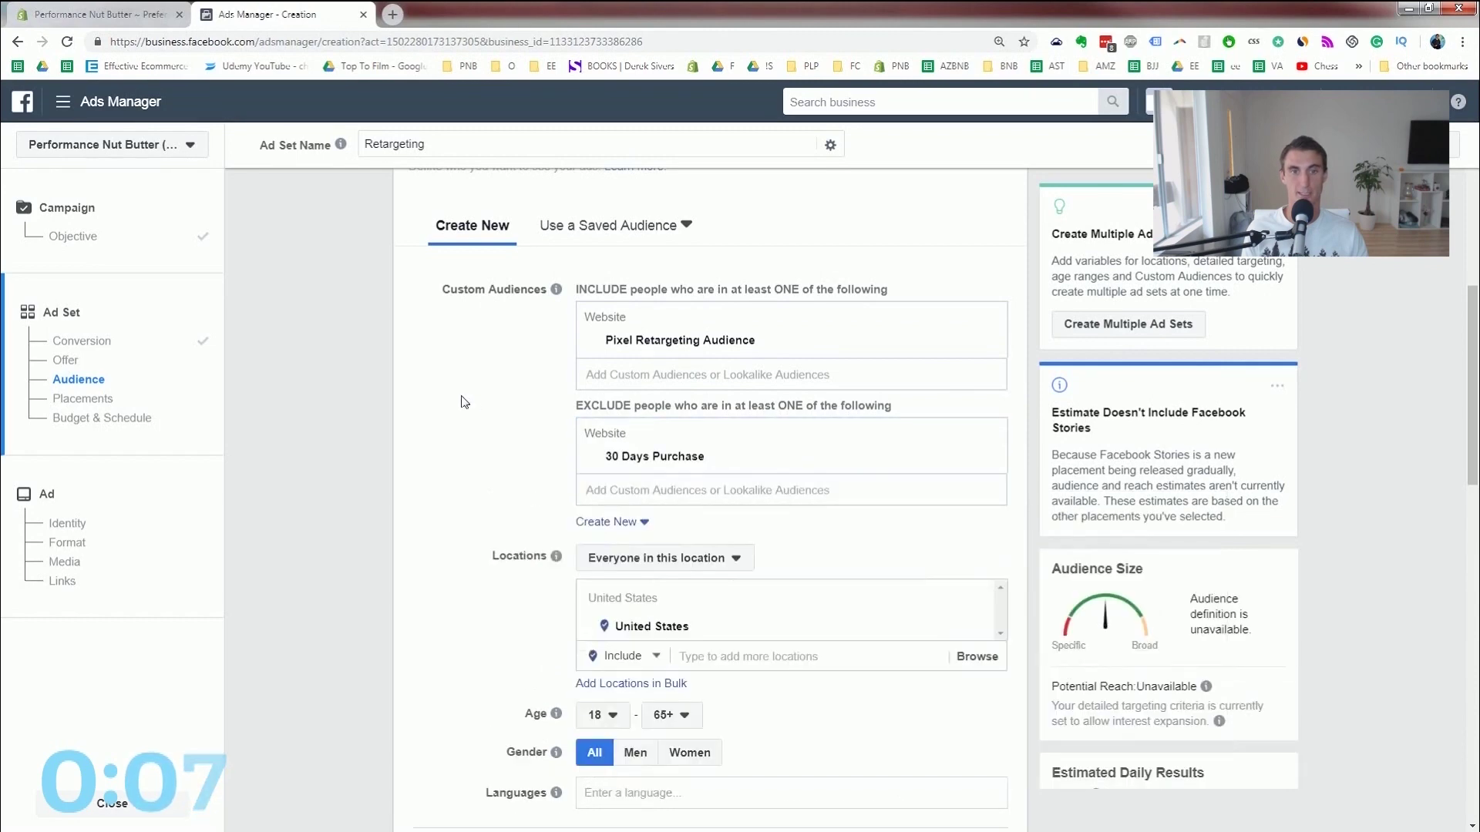
{"action": "scroll", "coordinate": [465, 401], "scroll_direction": "down", "scroll_amount": 1}
{"action": "scroll", "coordinate": [465, 401], "scroll_direction": "down", "scroll_amount": 4}
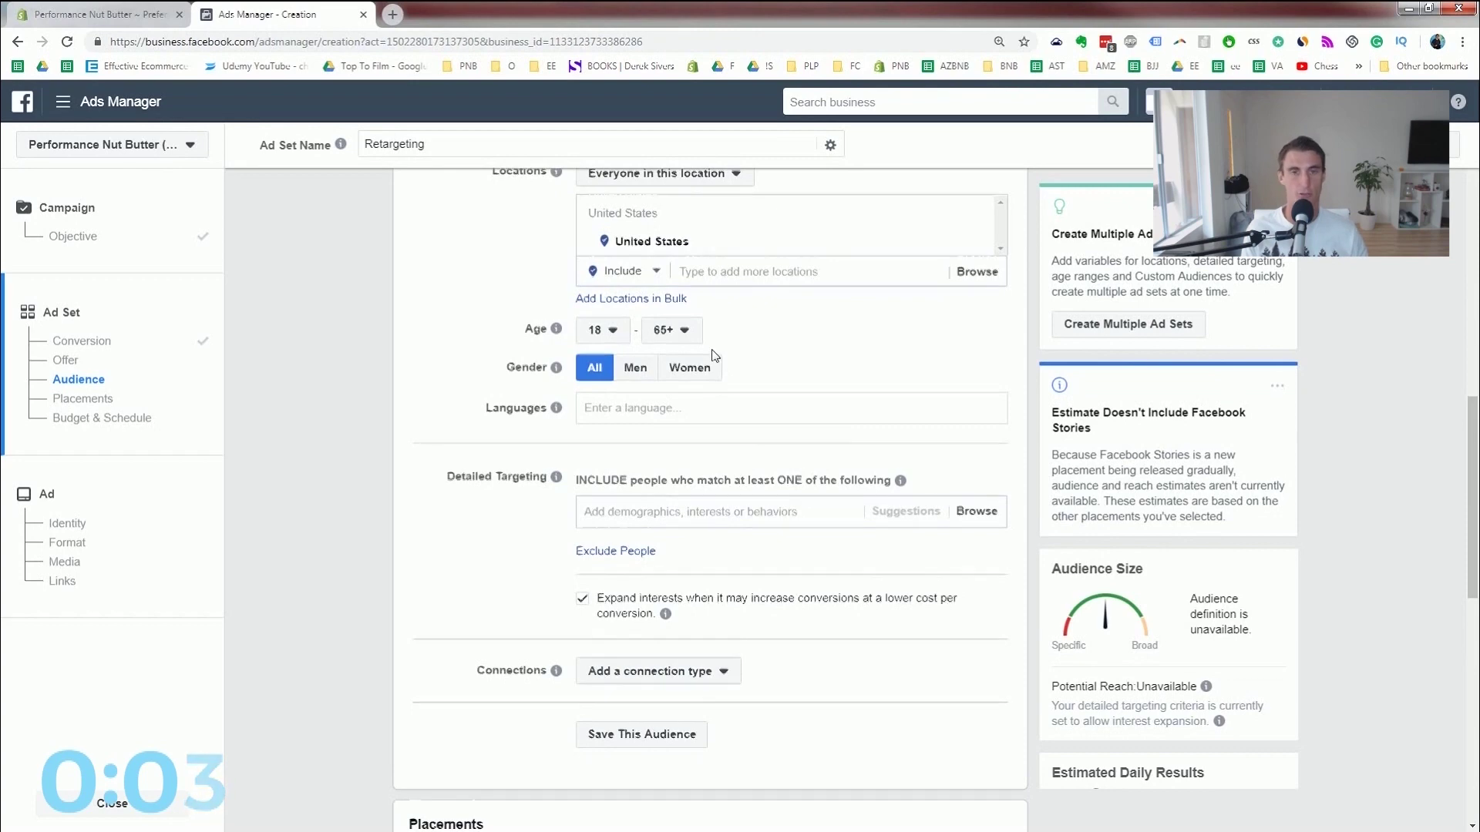
Change the ad set's daily budget from $20.00 to $5.00 and continue to the ad.
{"action": "scroll", "coordinate": [704, 363], "scroll_direction": "down", "scroll_amount": 2}
{"action": "scroll", "coordinate": [601, 168], "scroll_direction": "down", "scroll_amount": 1}
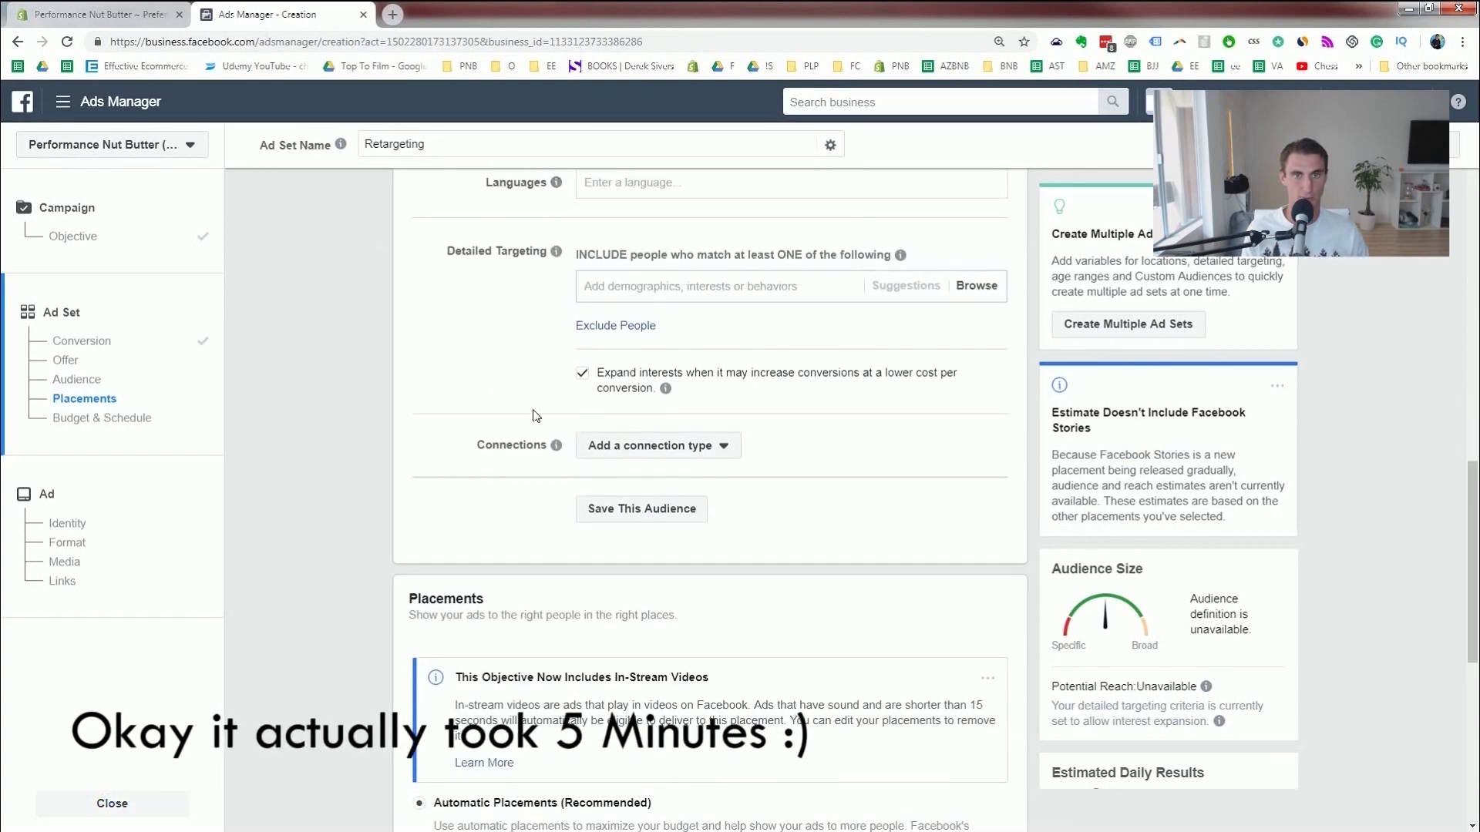
{"action": "scroll", "coordinate": [672, 400], "scroll_direction": "down", "scroll_amount": 4}
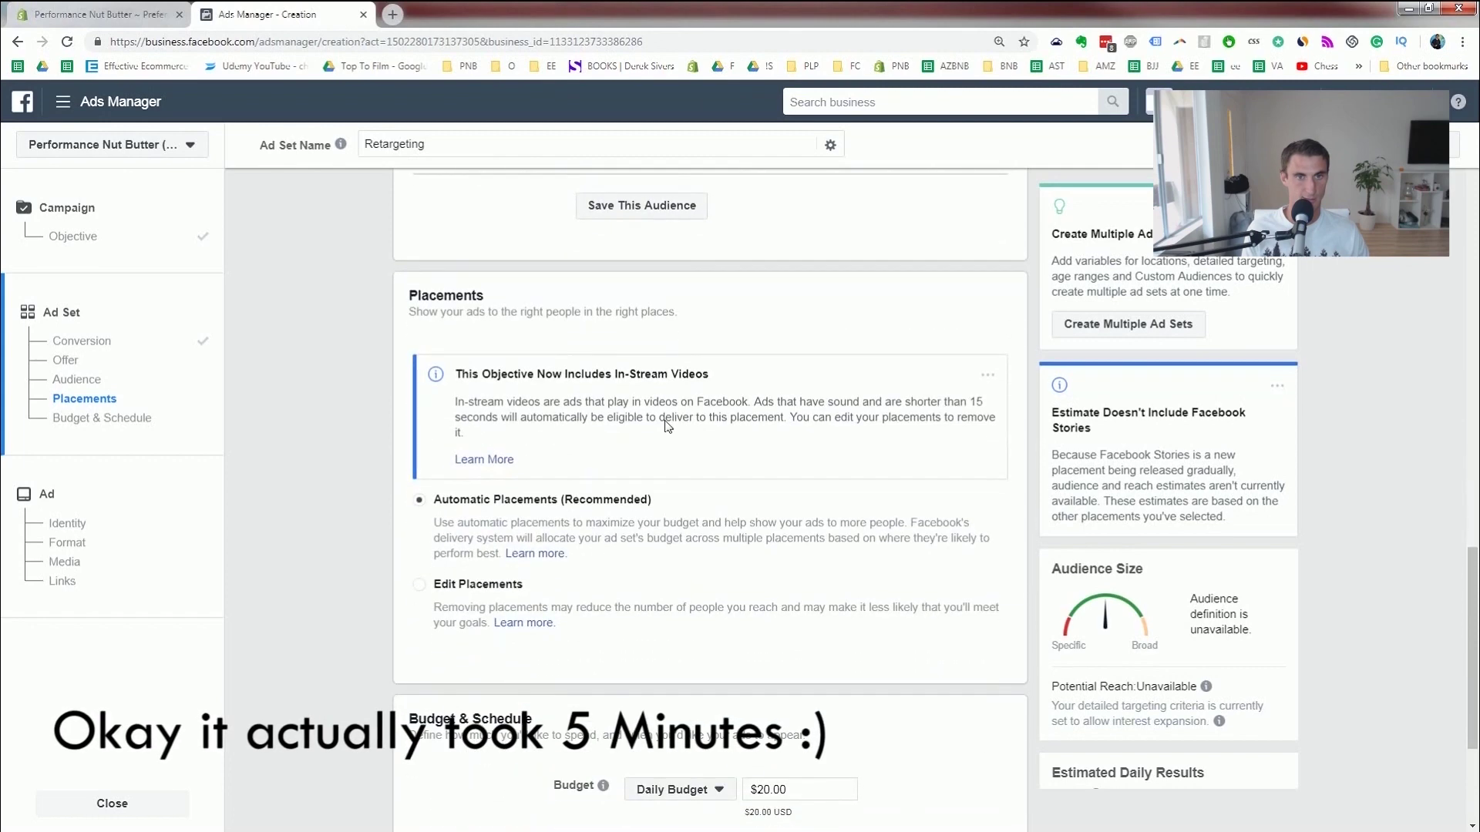
{"action": "scroll", "coordinate": [672, 400], "scroll_direction": "down", "scroll_amount": 2}
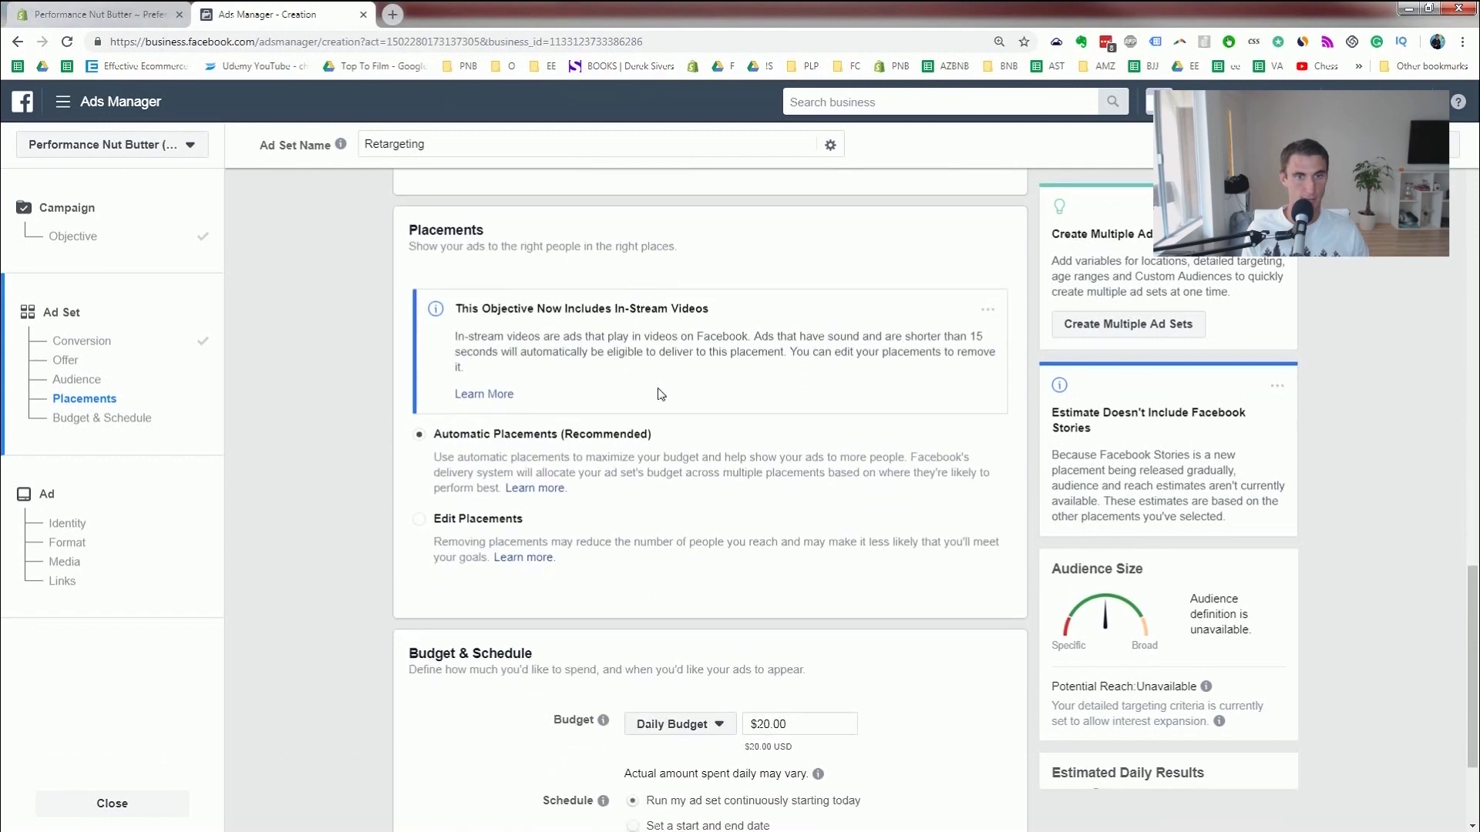
{"action": "scroll", "coordinate": [659, 393], "scroll_direction": "down", "scroll_amount": 1}
{"action": "left_click", "coordinate": [791, 554]}
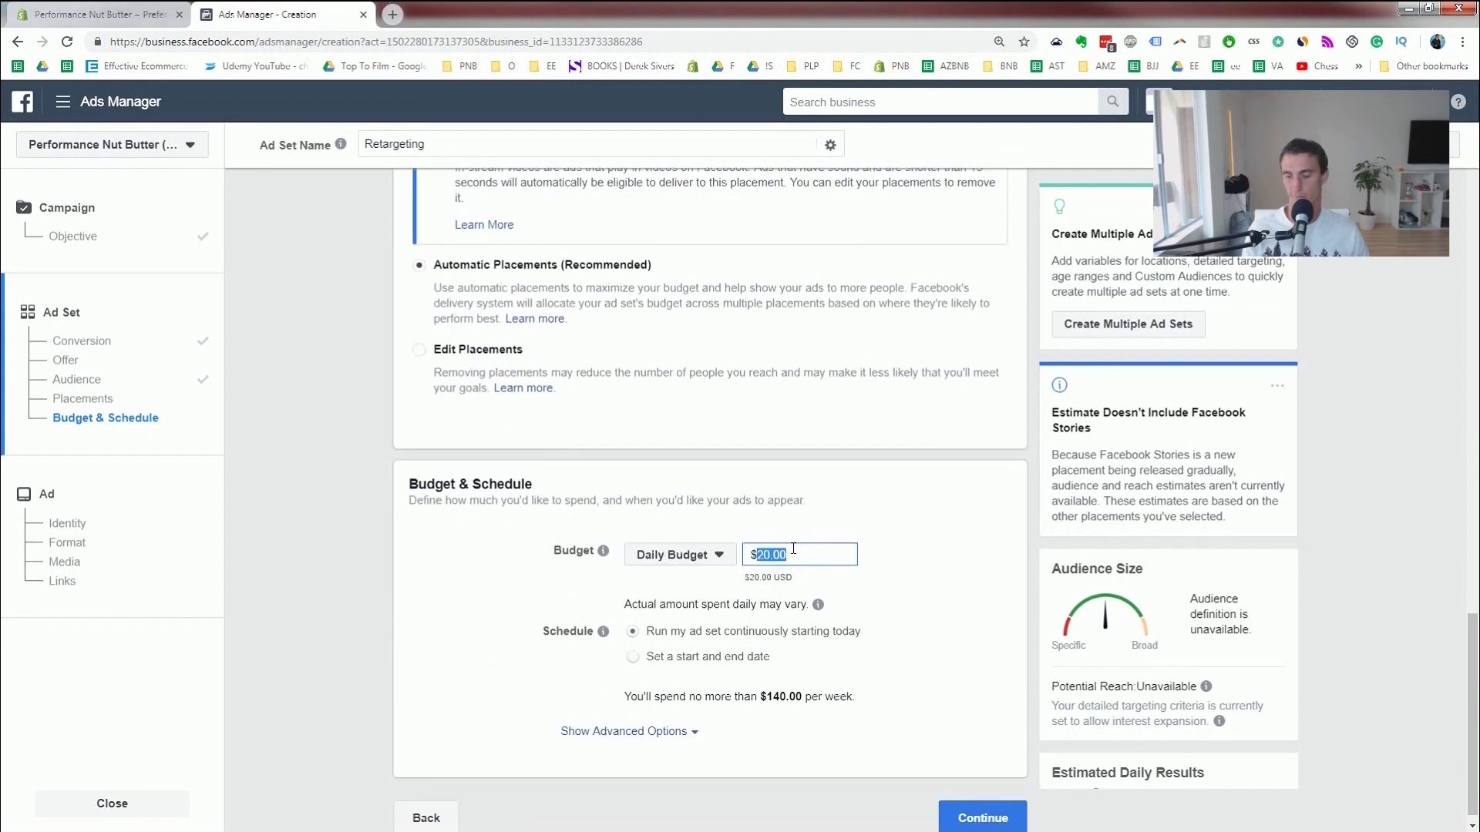
{"action": "type", "text": "5"}
{"action": "left_click", "coordinate": [829, 717]}
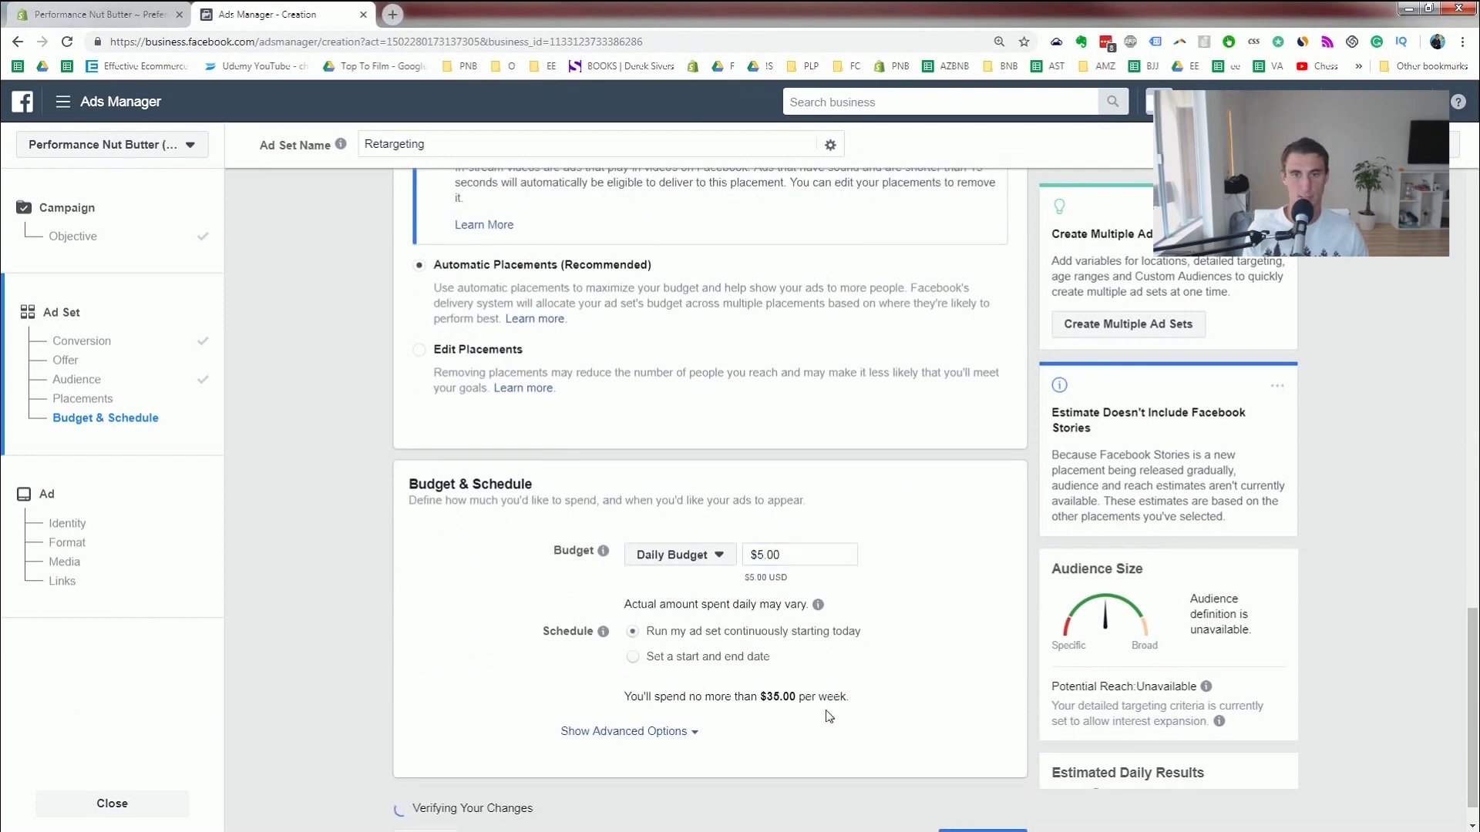
{"action": "left_click", "coordinate": [982, 826]}
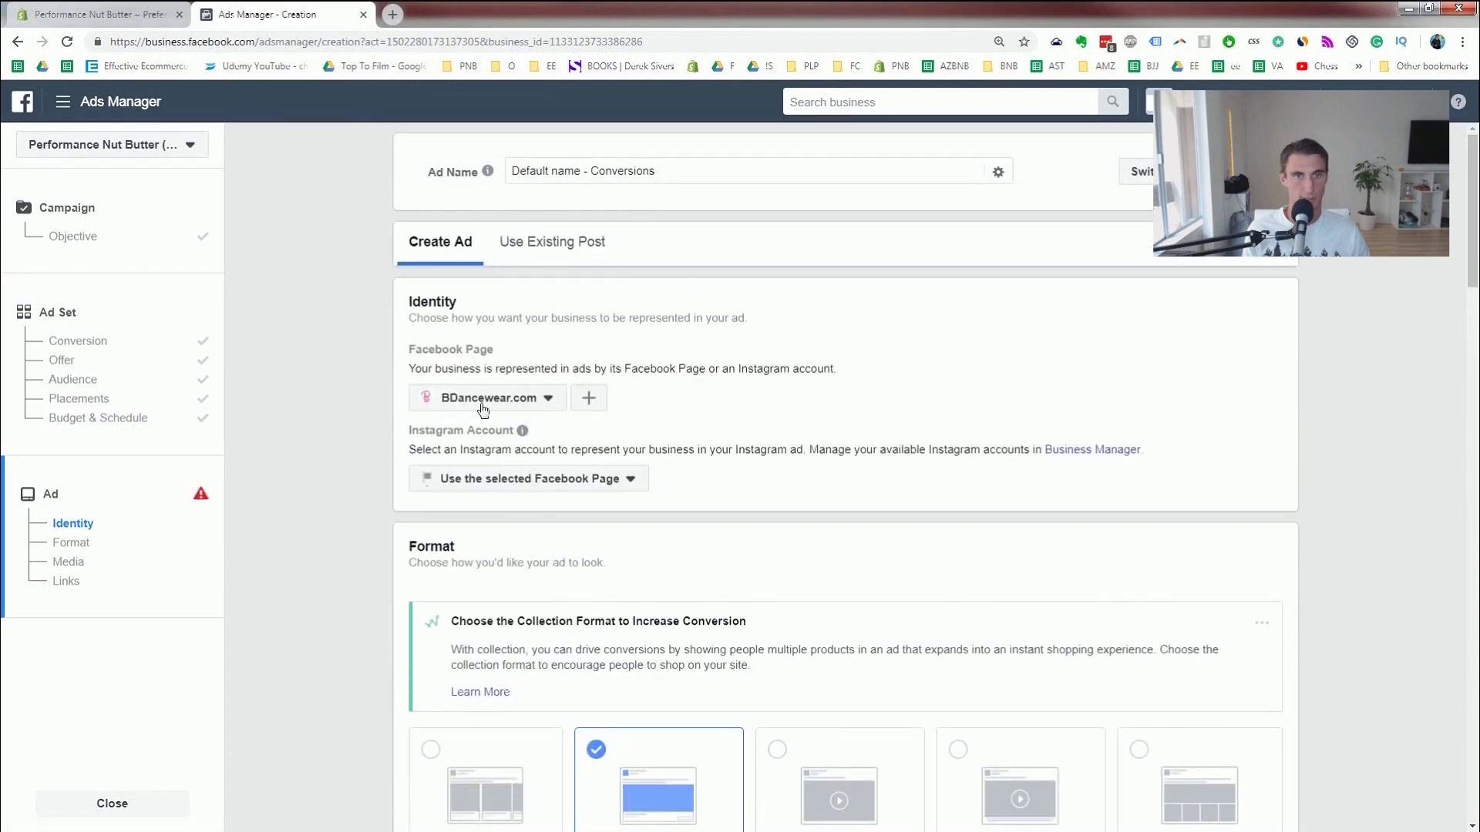
Set Performance Nut Butter as the ad's Facebook Page and leave the Instagram account unchanged.
{"action": "left_click", "coordinate": [512, 404]}
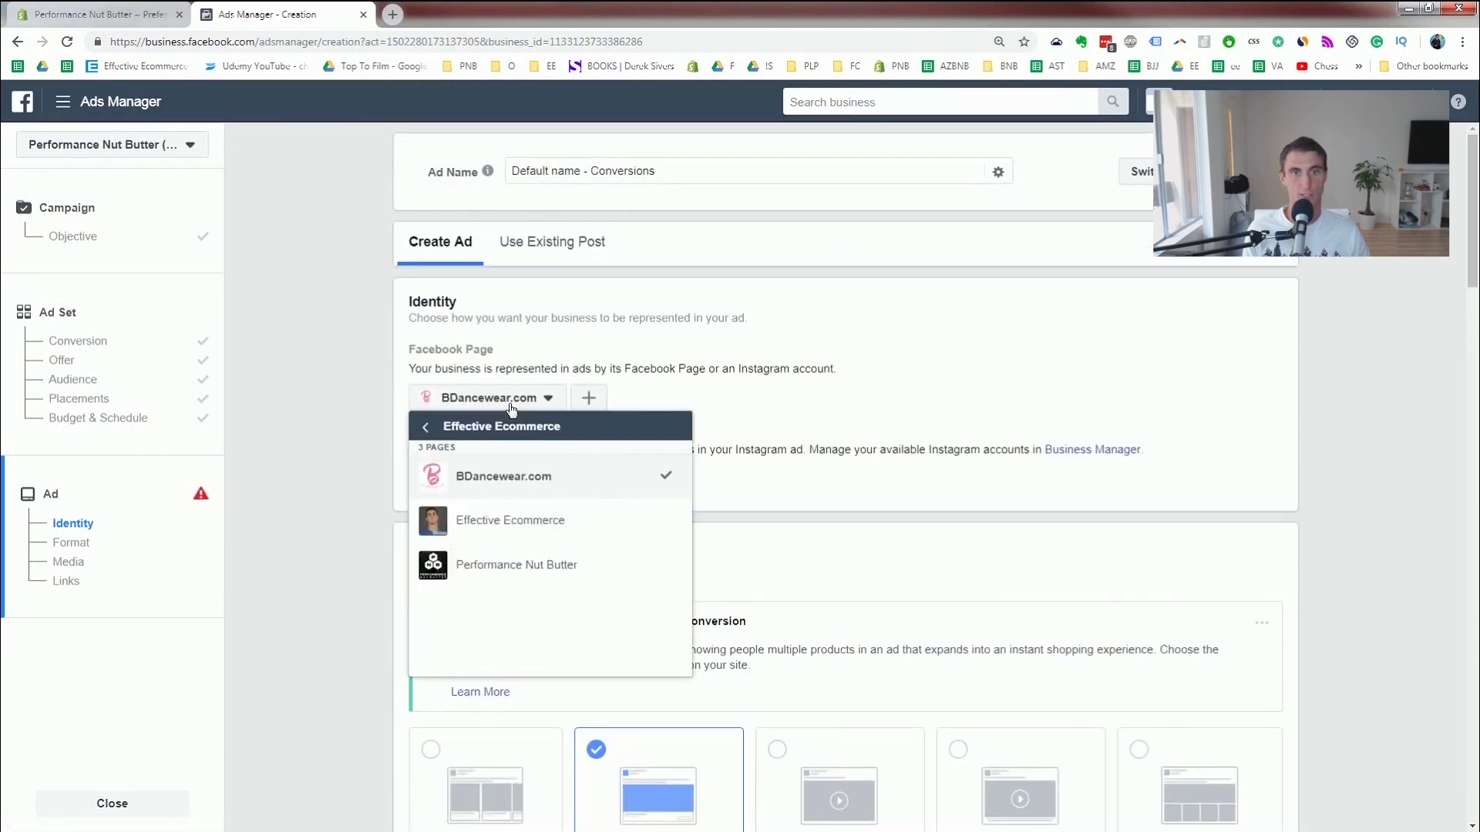
{"action": "left_click", "coordinate": [522, 571]}
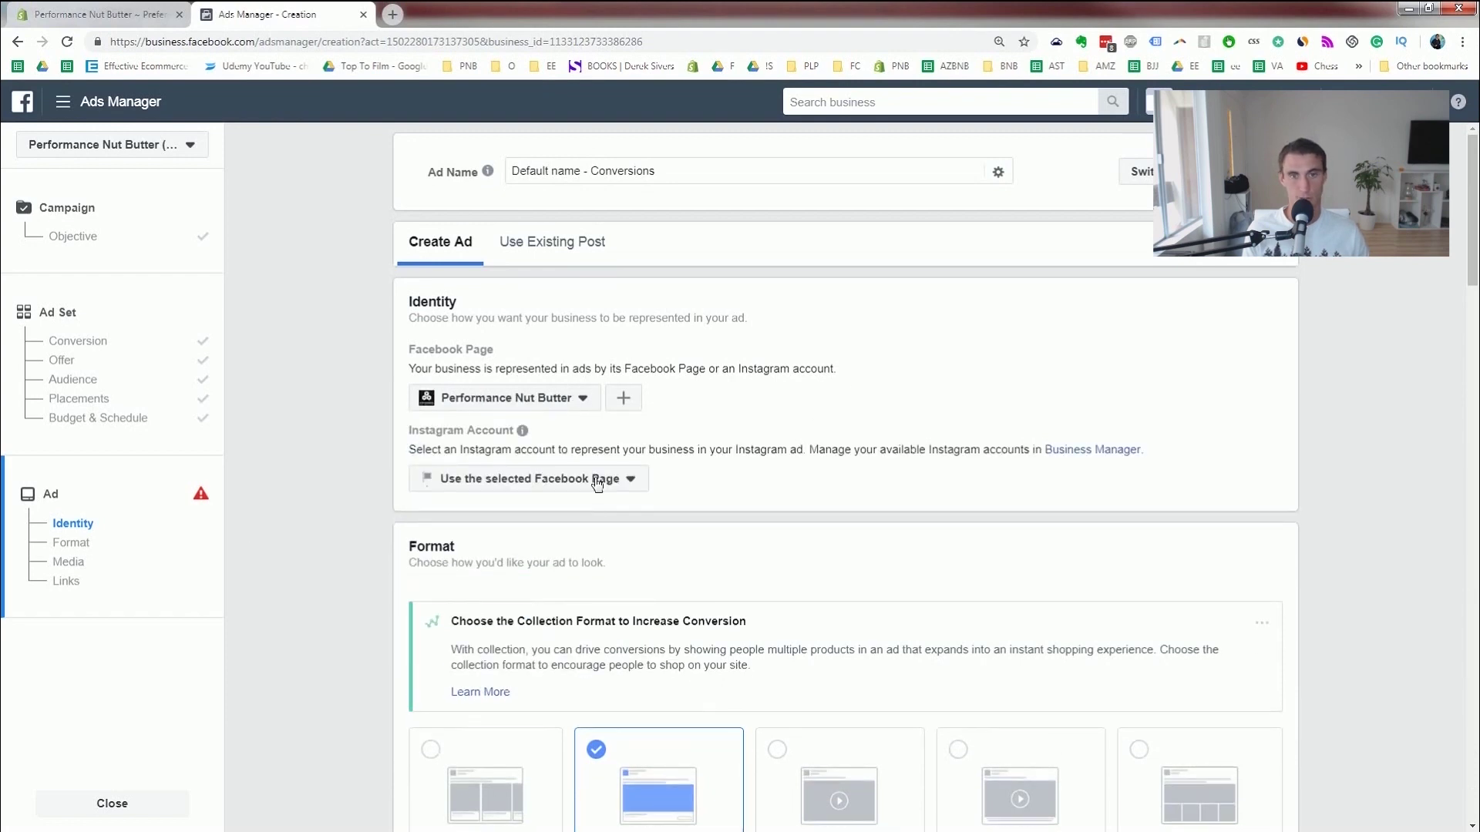
{"action": "left_click", "coordinate": [579, 479]}
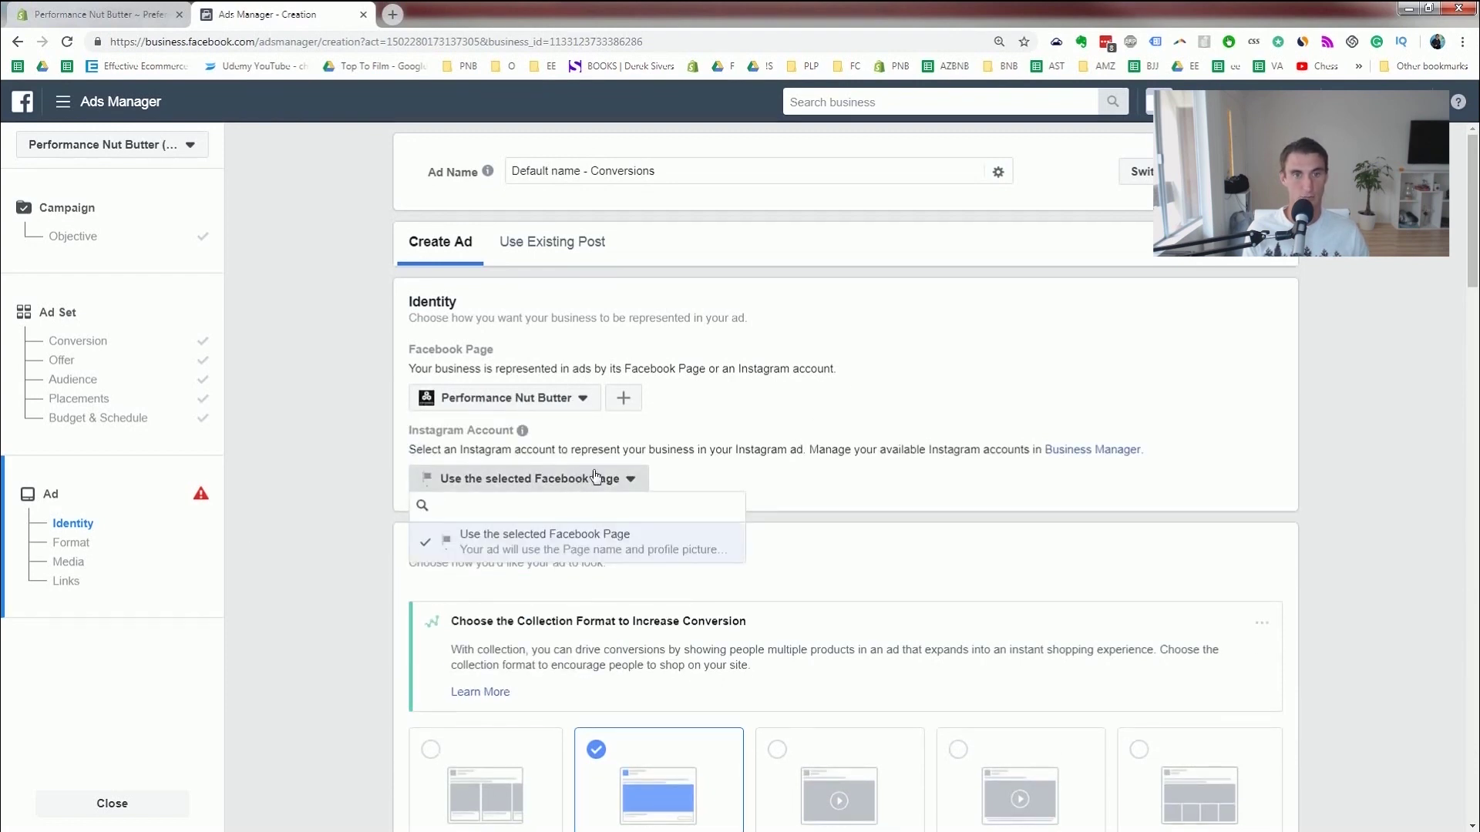
{"action": "left_click", "coordinate": [849, 486]}
Bring up the file picker to upload an image in the ad's Images section.
{"action": "scroll", "coordinate": [823, 484], "scroll_direction": "down", "scroll_amount": 4}
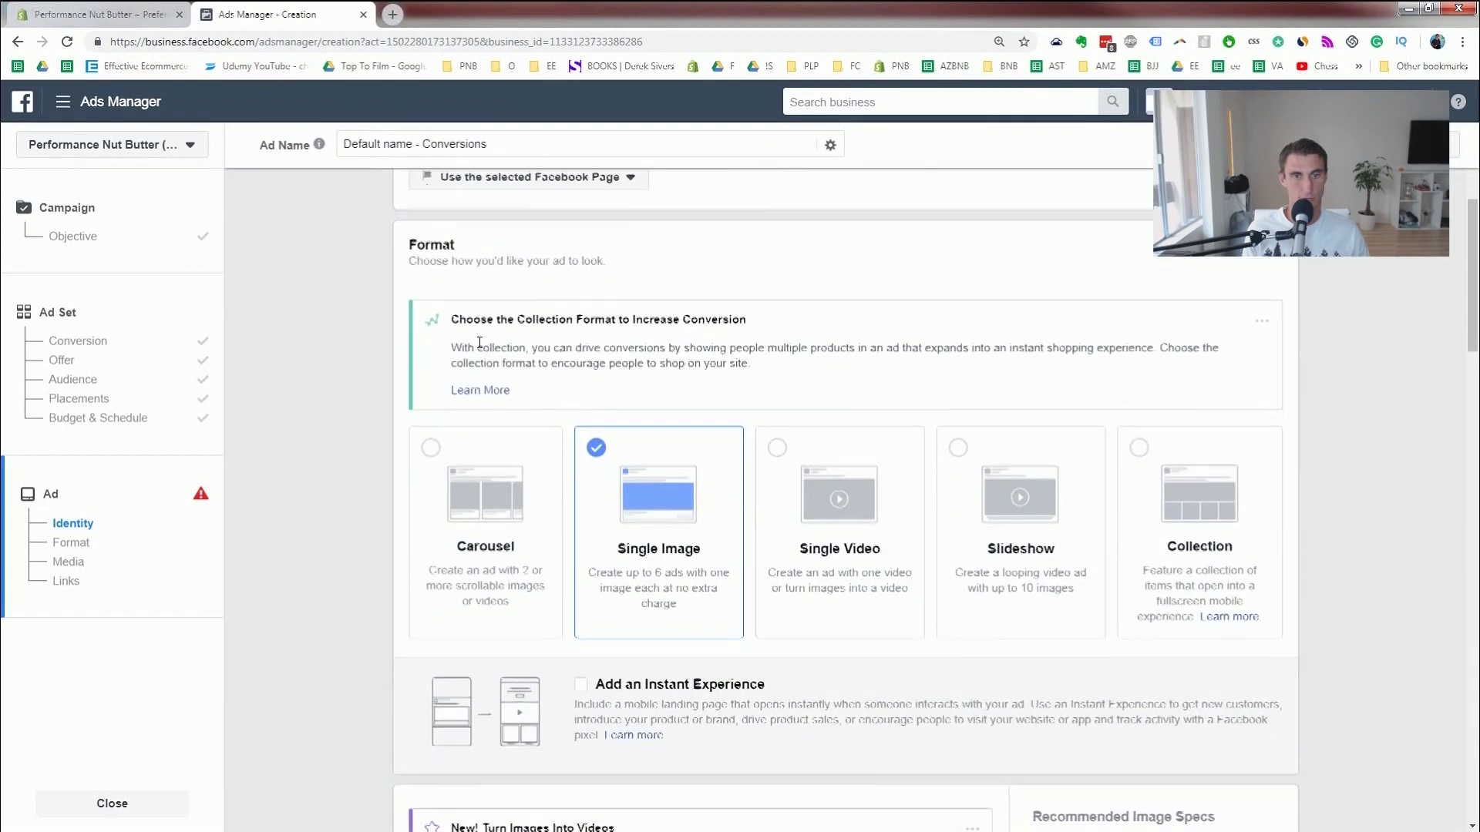
{"action": "scroll", "coordinate": [632, 501], "scroll_direction": "down", "scroll_amount": 6}
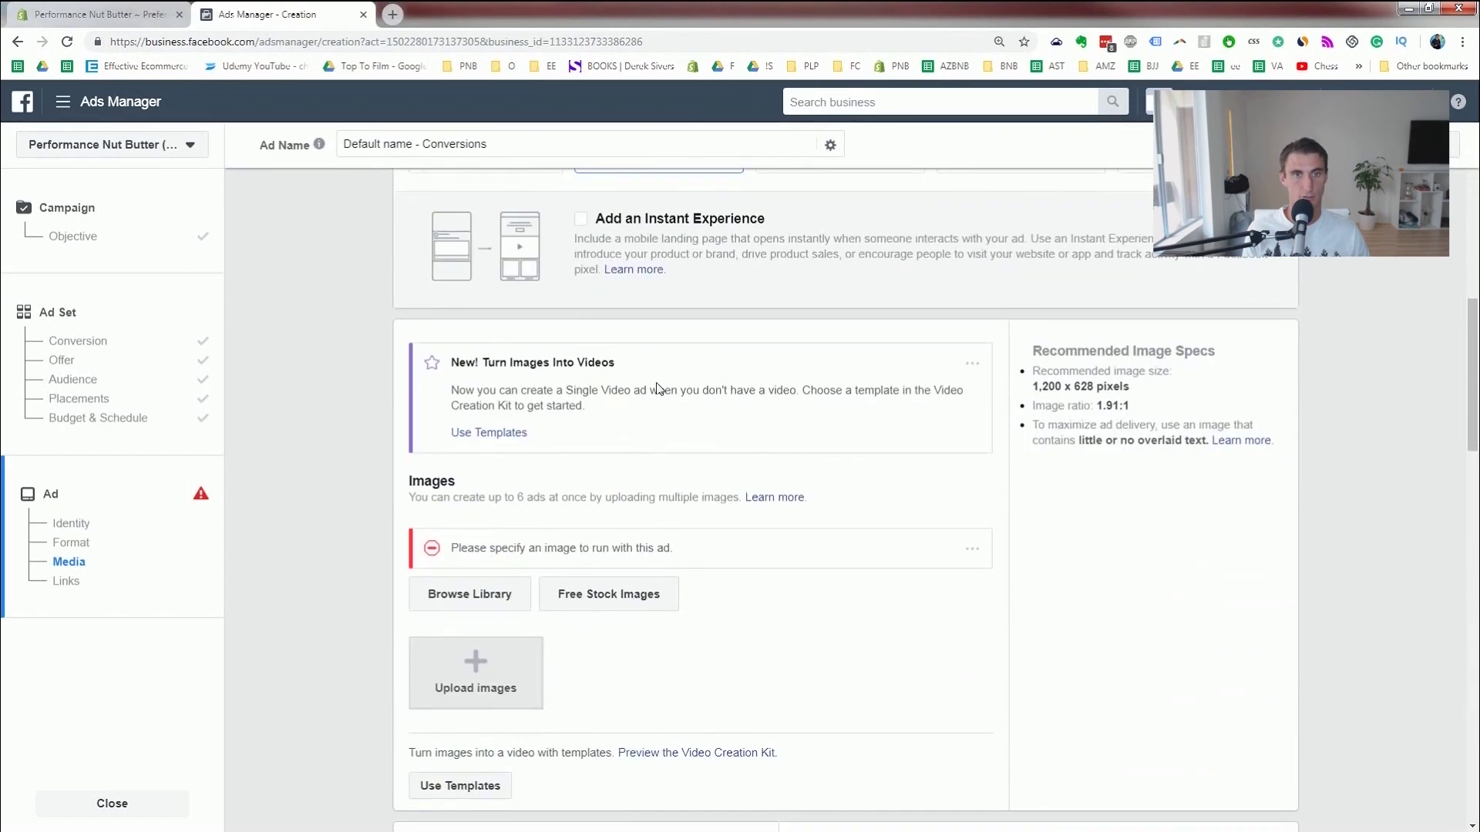
{"action": "scroll", "coordinate": [588, 445], "scroll_direction": "down", "scroll_amount": 4}
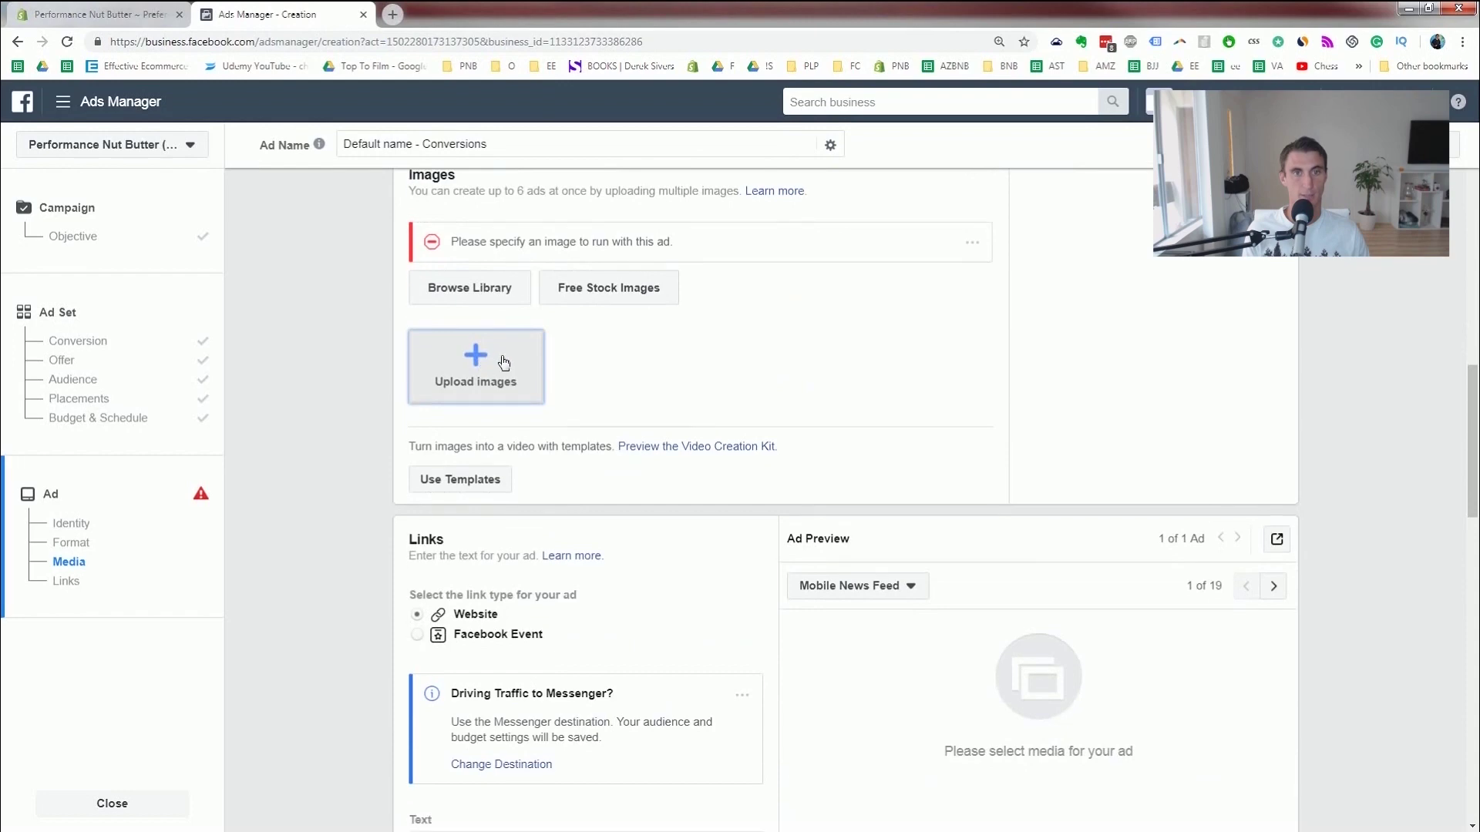
{"action": "left_click", "coordinate": [505, 362]}
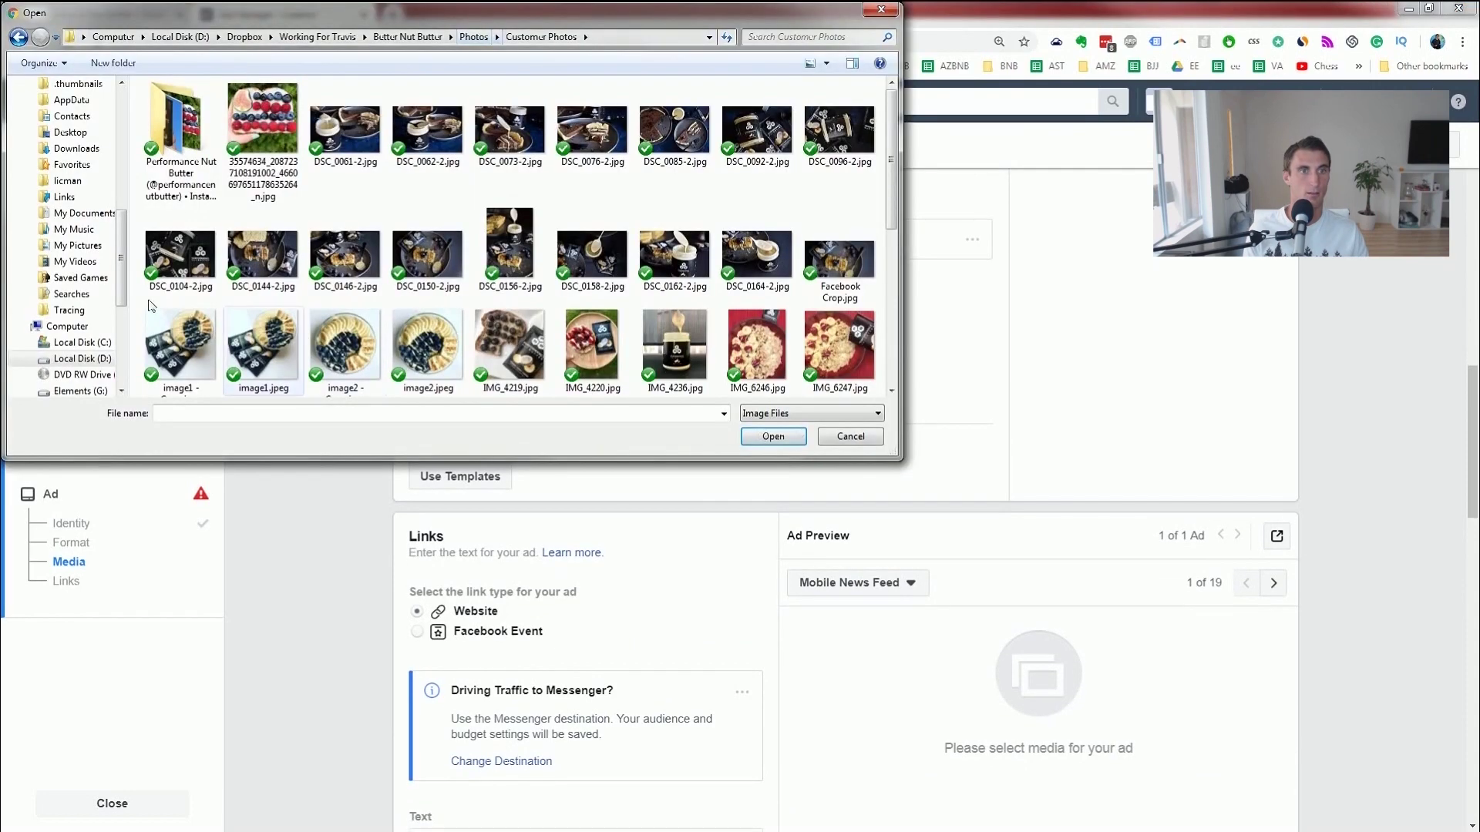
Upload the nut butter packet with blueberry waffle photo from Customer Photos as the ad image.
{"action": "left_click", "coordinate": [480, 256]}
{"action": "scroll", "coordinate": [501, 254], "scroll_direction": "down", "scroll_amount": 3}
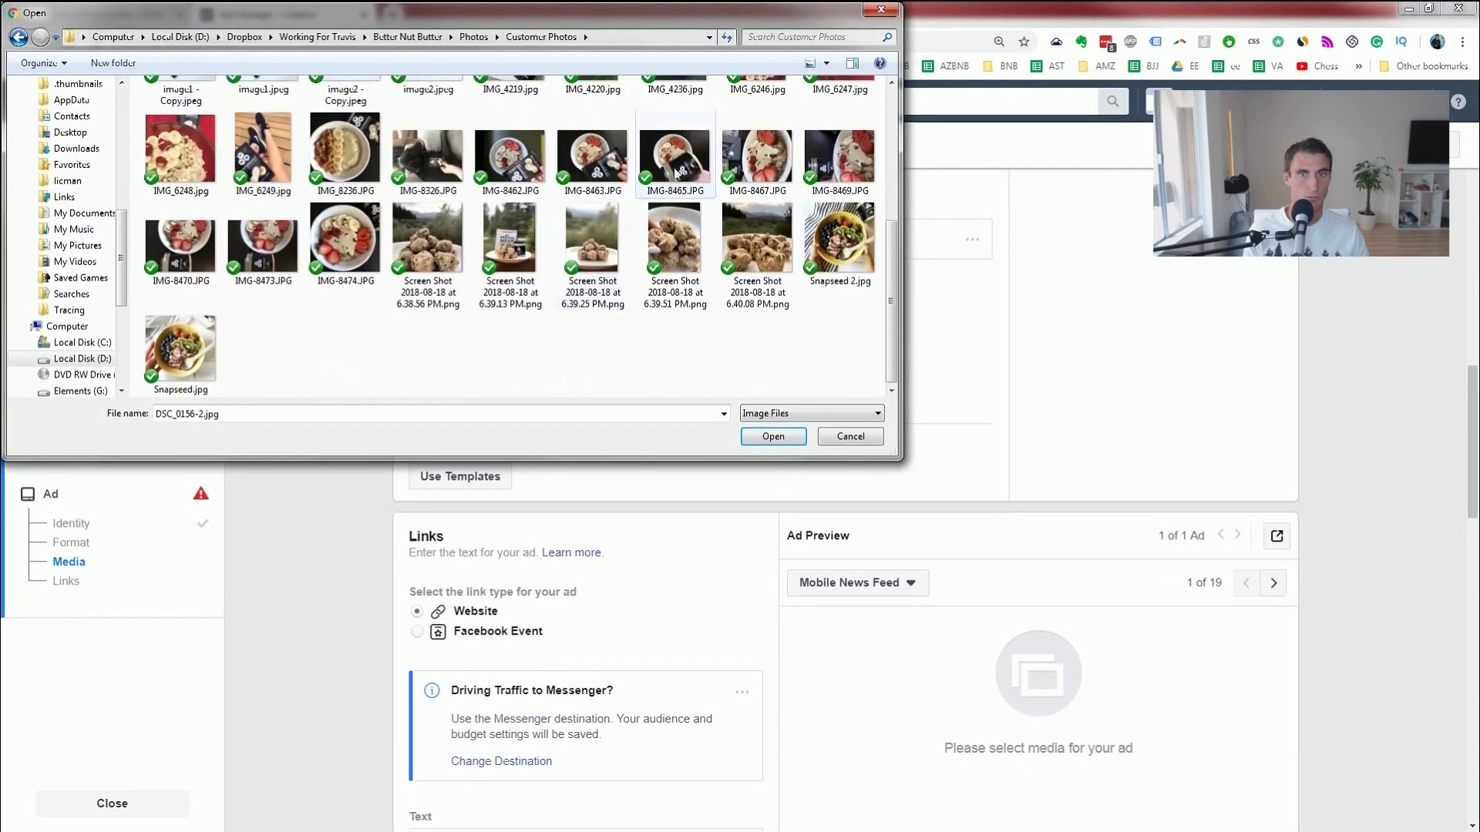
{"action": "scroll", "coordinate": [821, 243], "scroll_direction": "up", "scroll_amount": 3}
{"action": "double_click", "coordinate": [840, 268]}
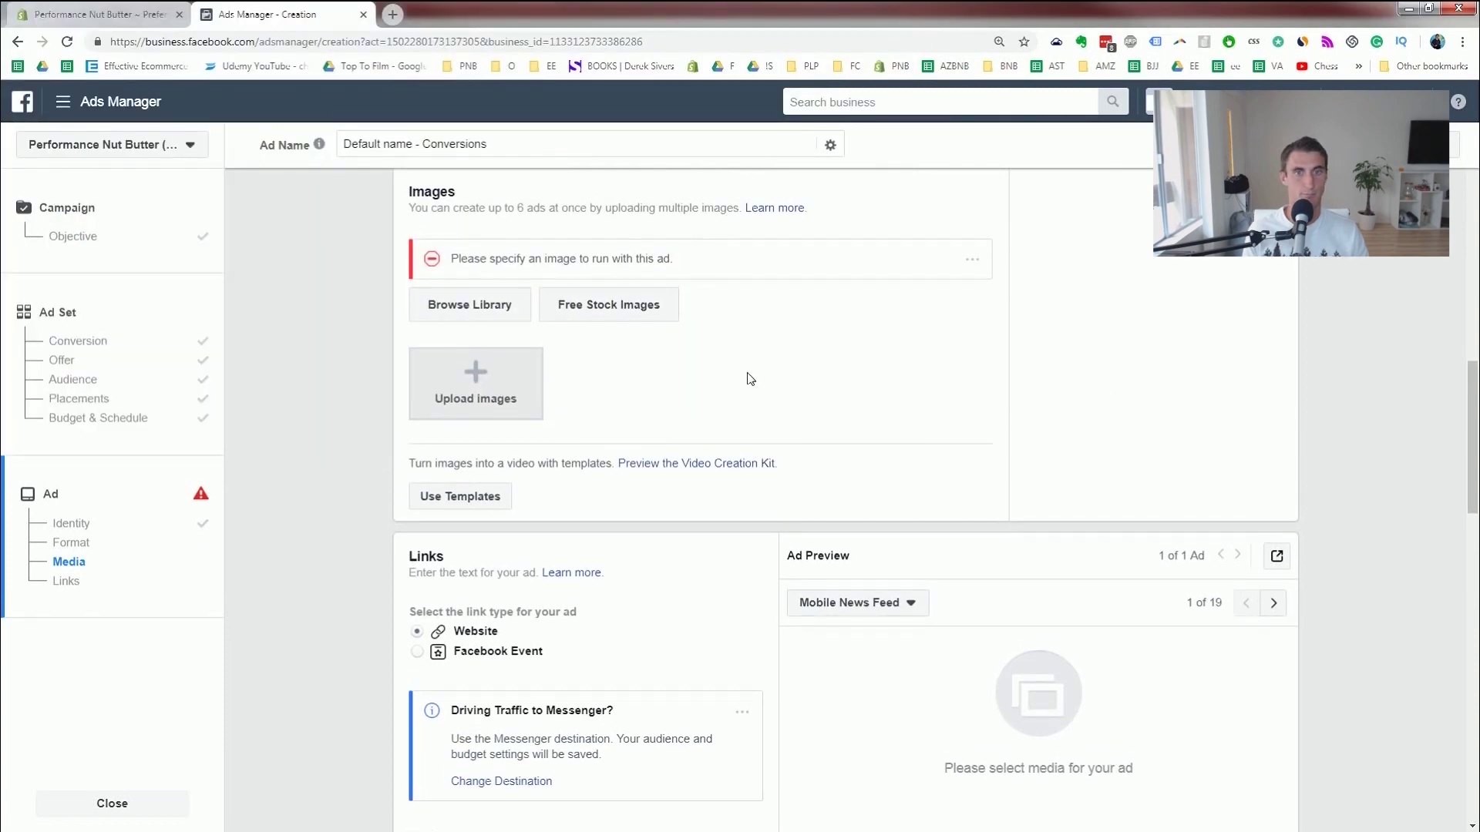
Bring up the Macadamia, Coconut & Cashew Blend product page in a storefront tab.
{"action": "scroll", "coordinate": [694, 378], "scroll_direction": "down", "scroll_amount": 6}
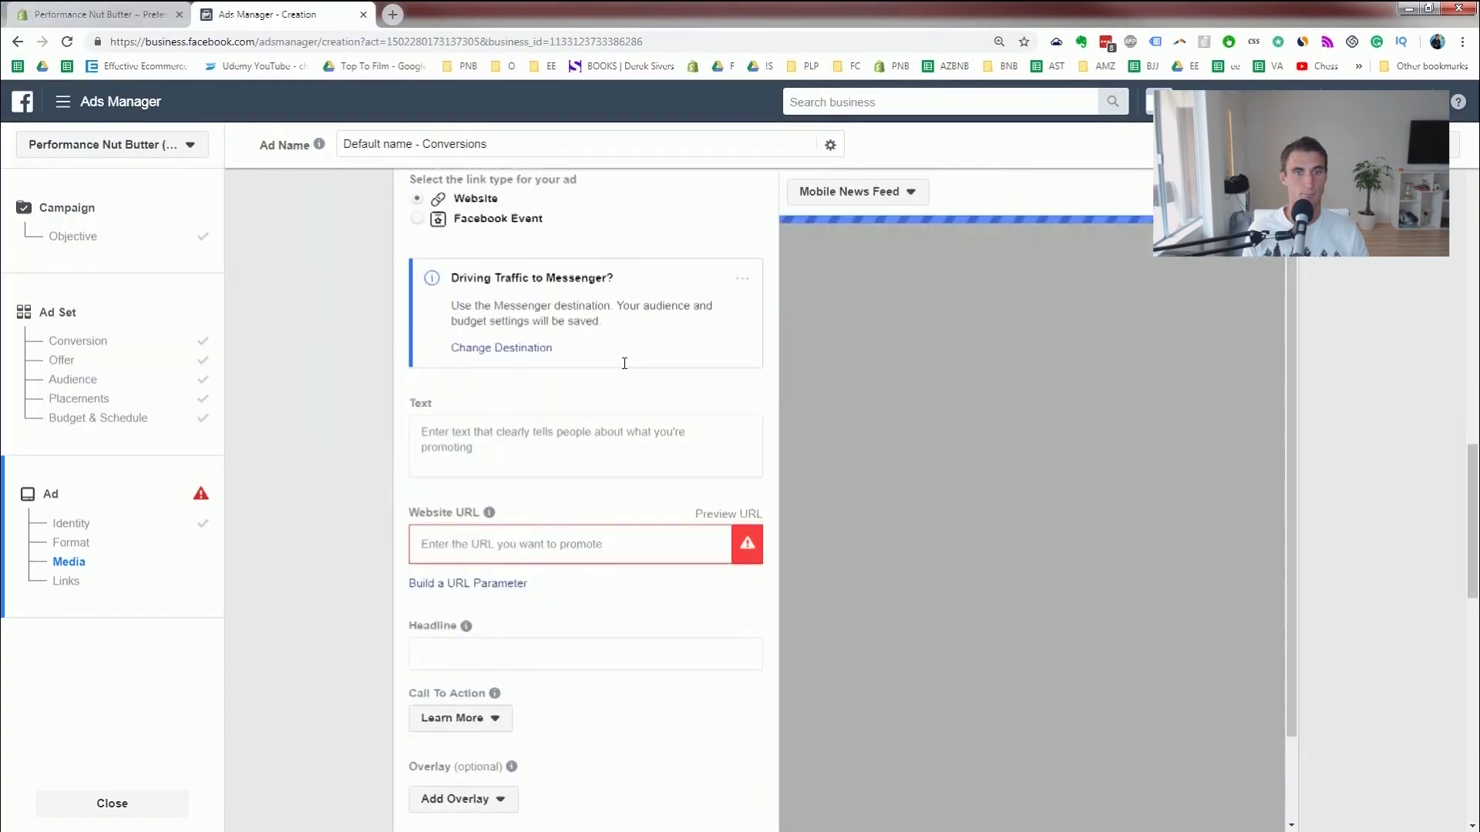
{"action": "scroll", "coordinate": [624, 363], "scroll_direction": "down", "scroll_amount": 1}
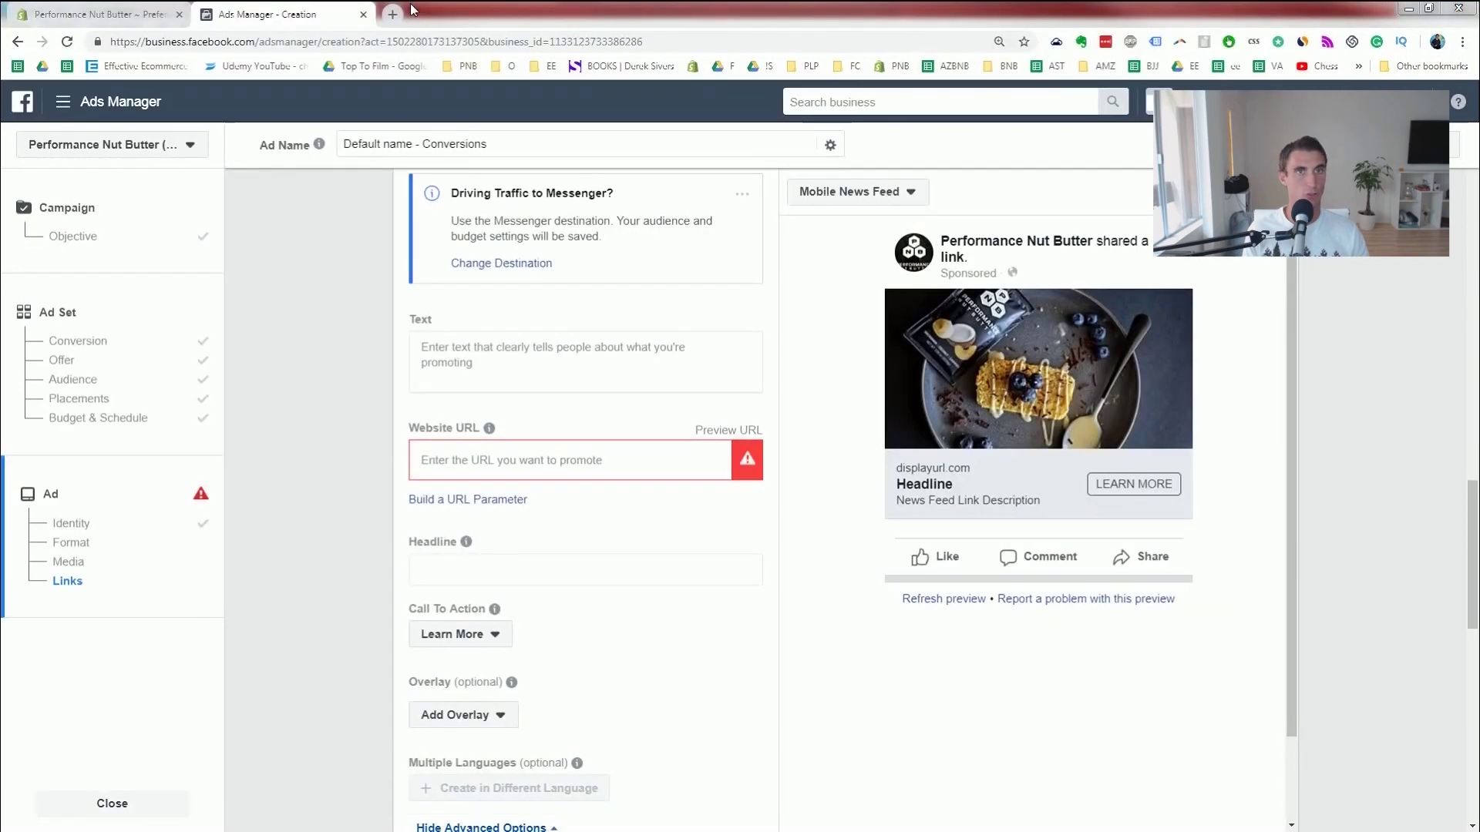
{"action": "key", "text": "ctrl+shift+t"}
Copy the macadamia-coconut-cashew product page address and put the cursor in the ad's Website URL field.
{"action": "left_click", "coordinate": [396, 44]}
{"action": "type", "text": "facebook.com"}
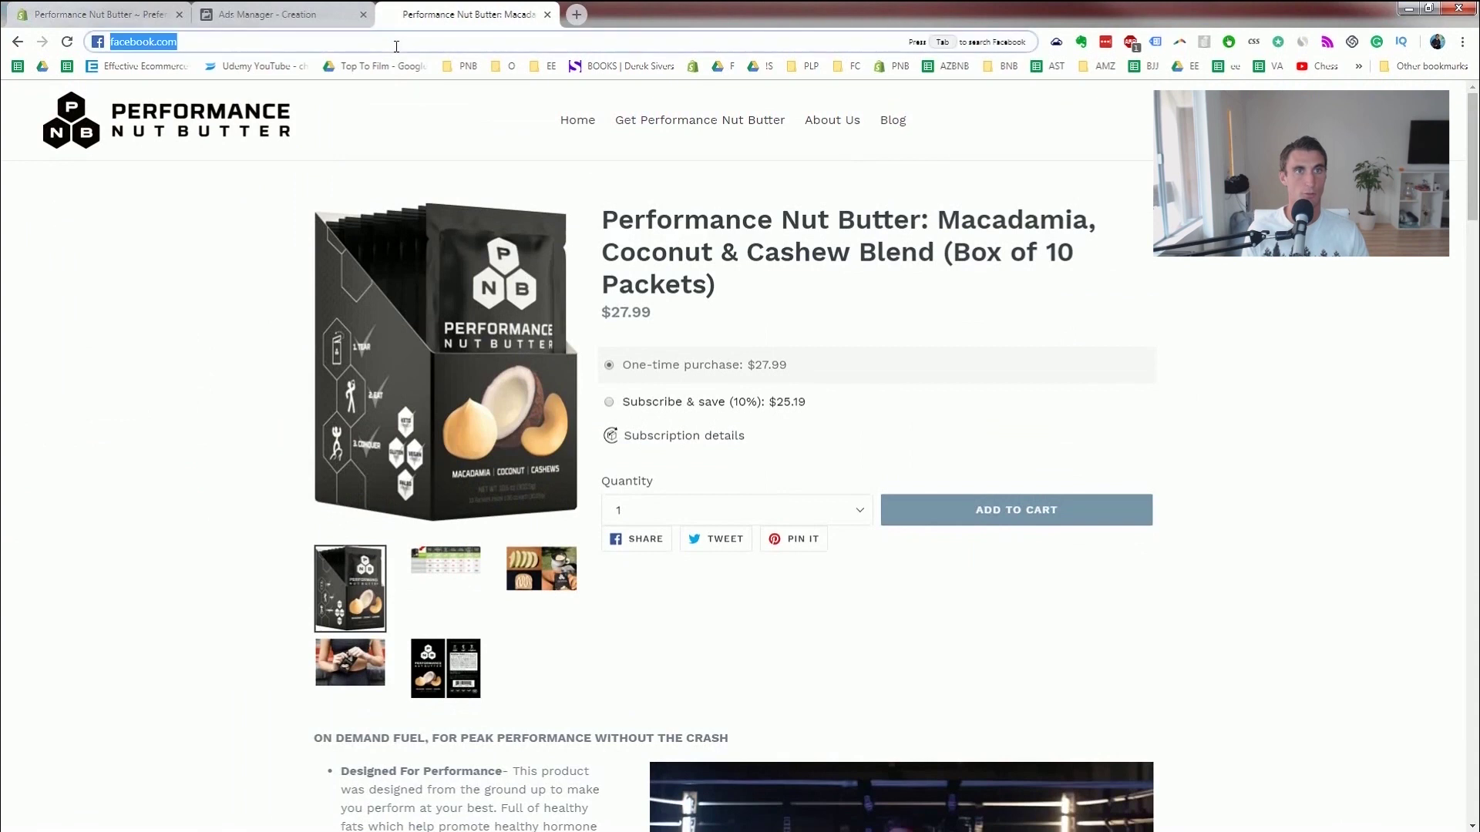
{"action": "left_click", "coordinate": [68, 43]}
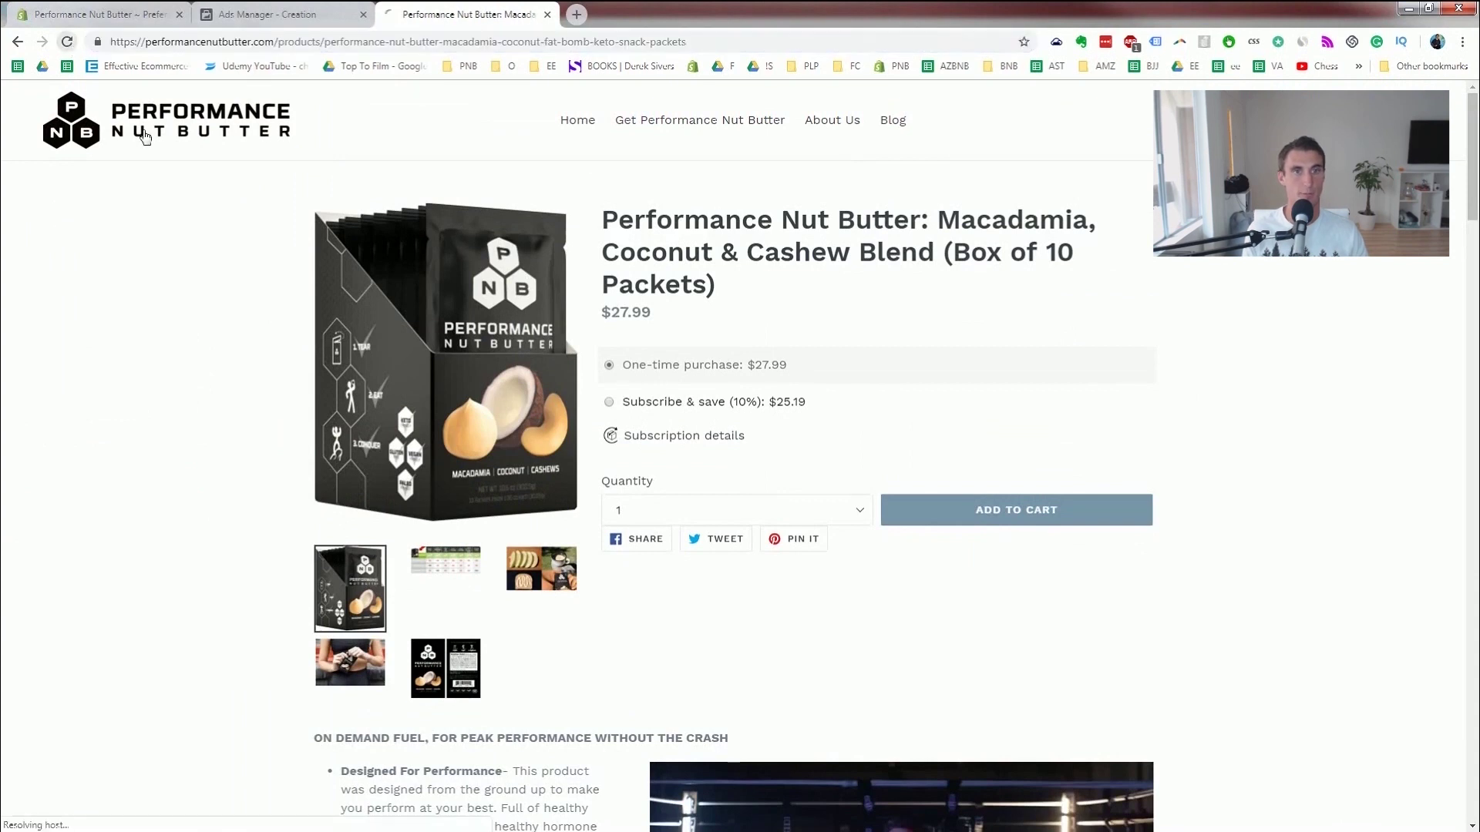
{"action": "left_click", "coordinate": [409, 43]}
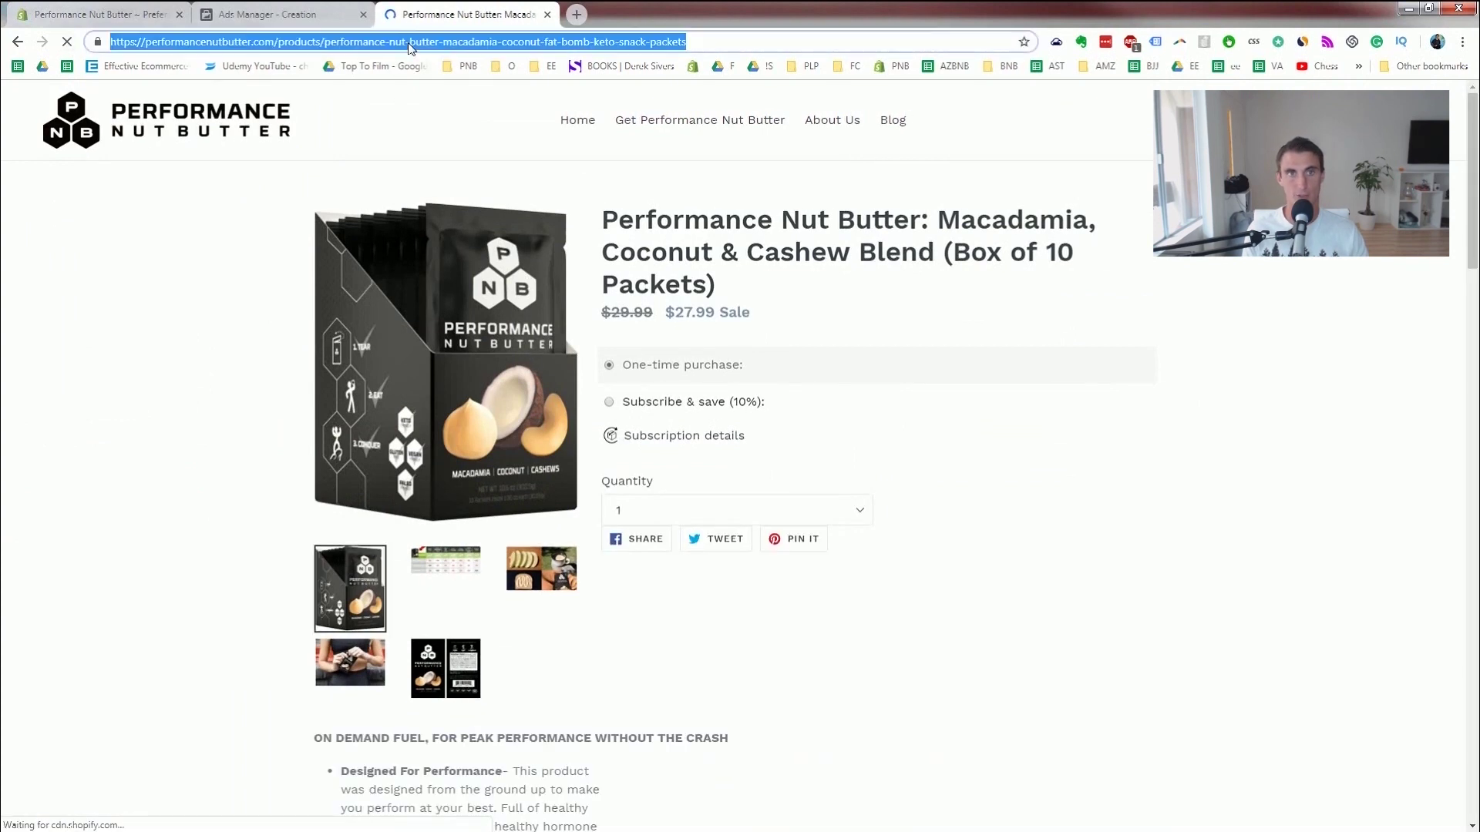
{"action": "left_click", "coordinate": [290, 23]}
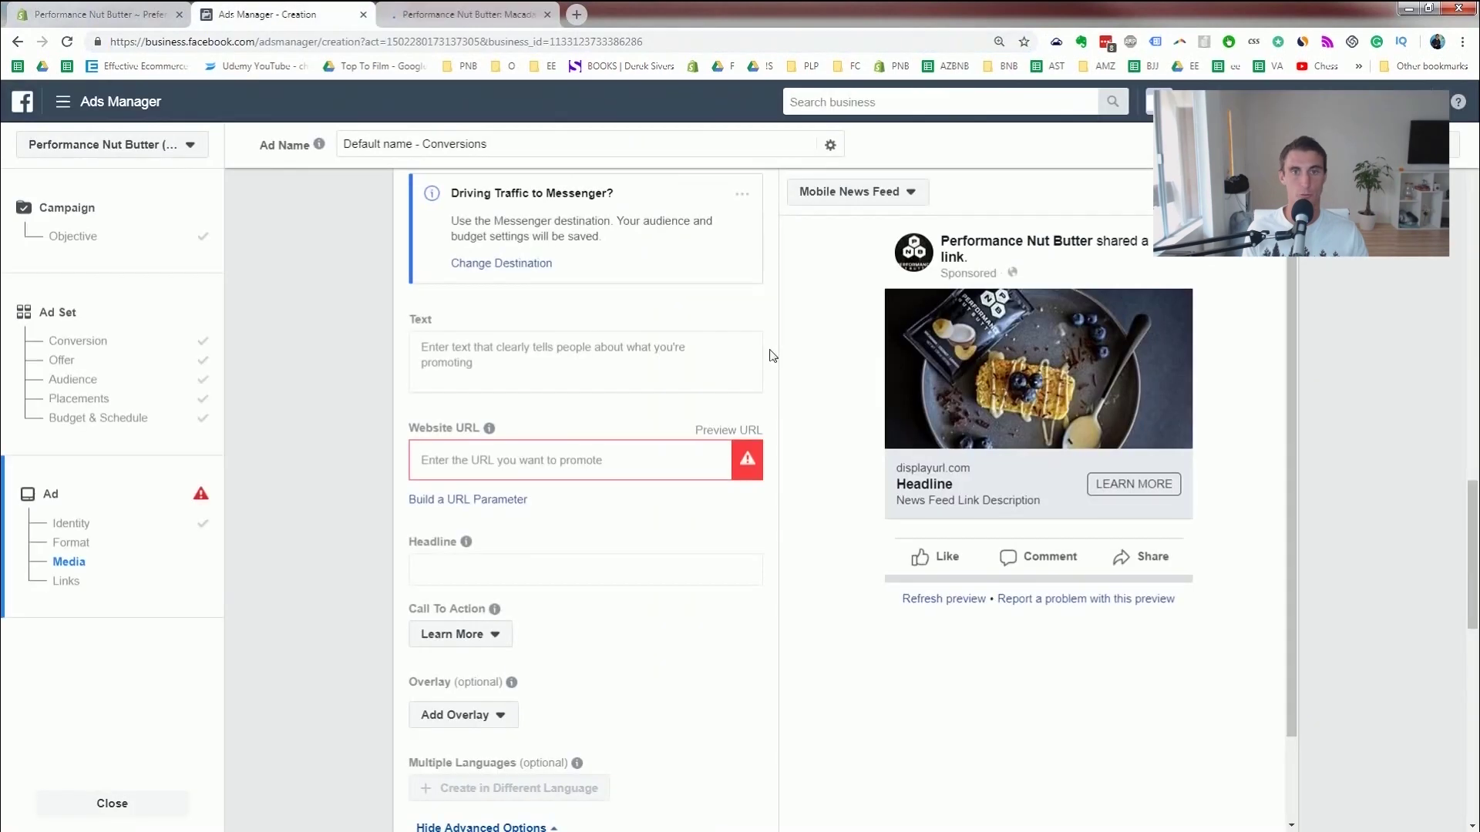
{"action": "left_click", "coordinate": [548, 453]}
Paste the product link as Website URL and '100% Natural & Delicious Fat for Fuel' as headline.
{"action": "key", "text": "ctrl+v"}
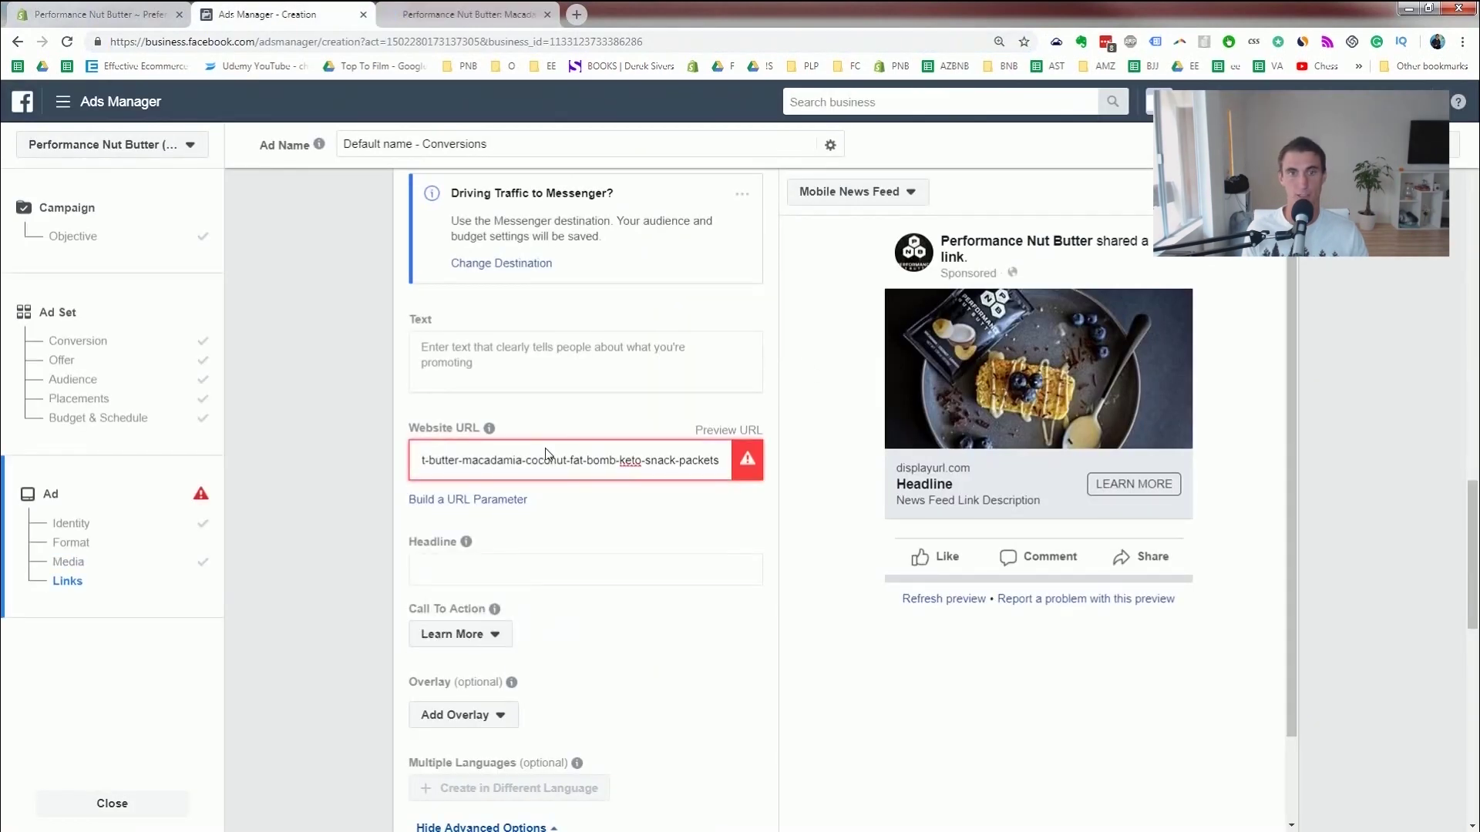
{"action": "left_click", "coordinate": [512, 565]}
{"action": "type", "text": "100% Natural & Delicious Fat for Fuel"}
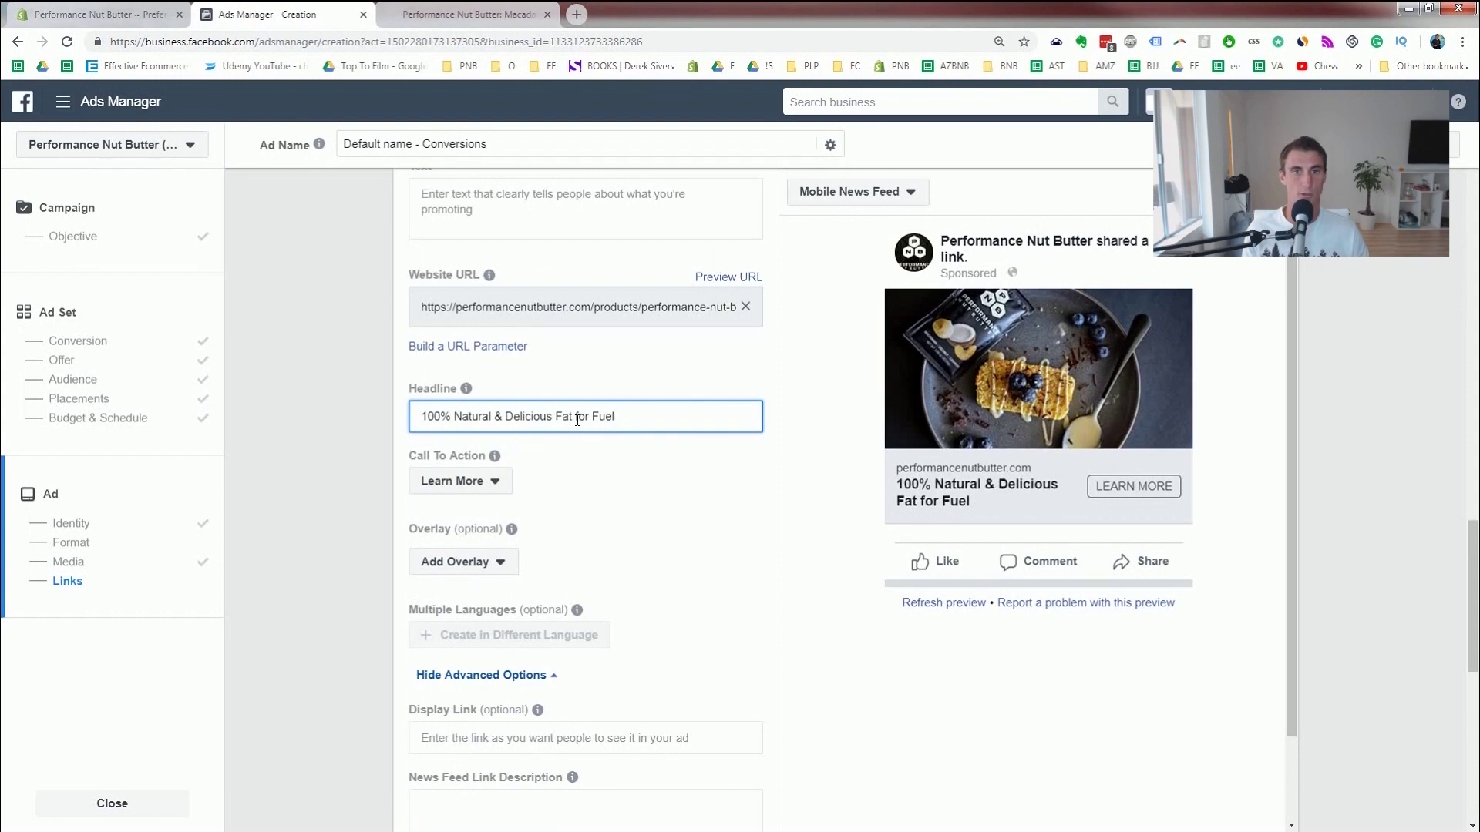
Switch the ad preview to Desktop News Feed and focus the optional Display Link field.
{"action": "left_click", "coordinate": [903, 193]}
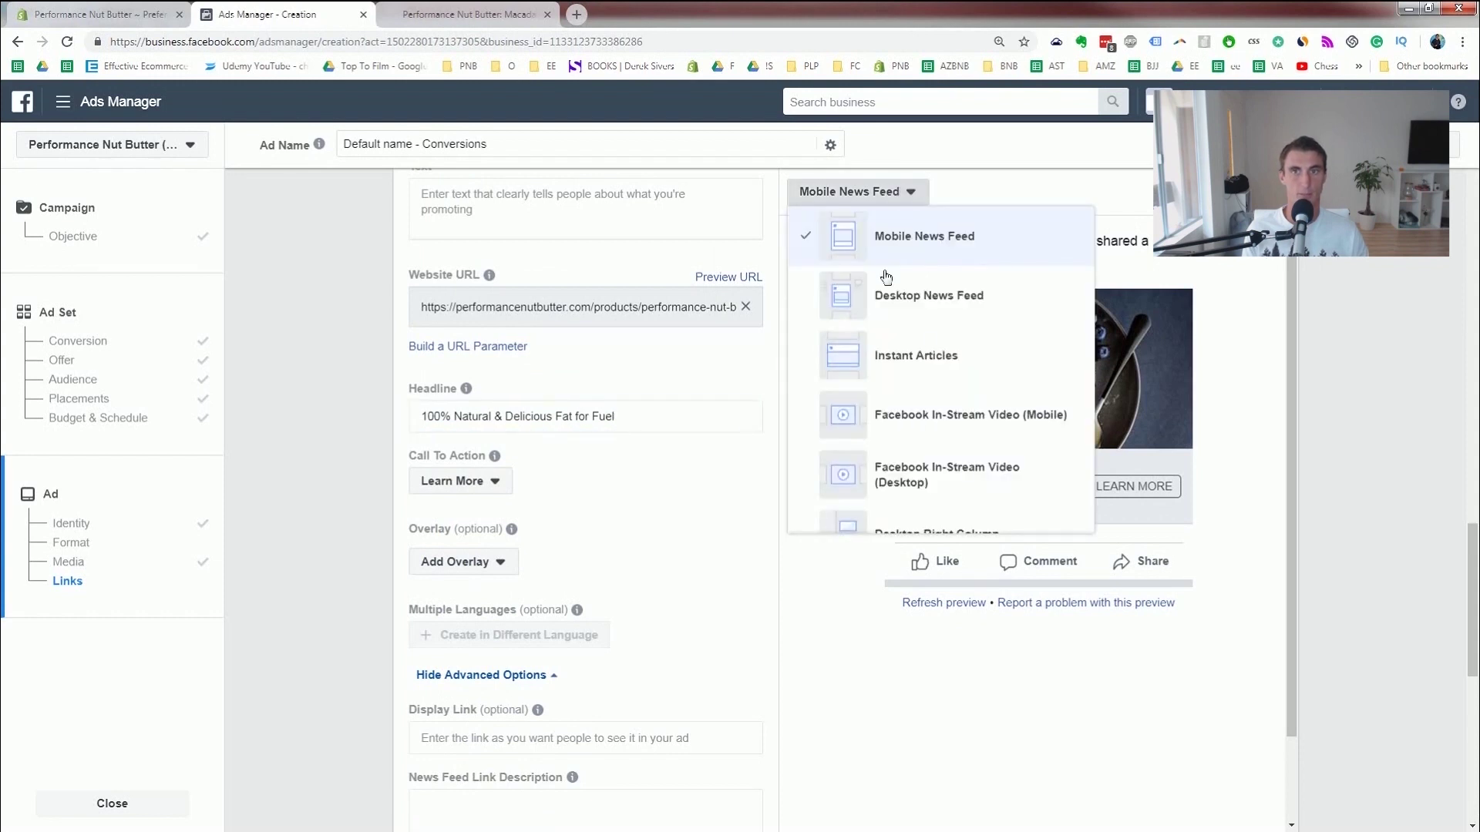
{"action": "left_click", "coordinate": [949, 301]}
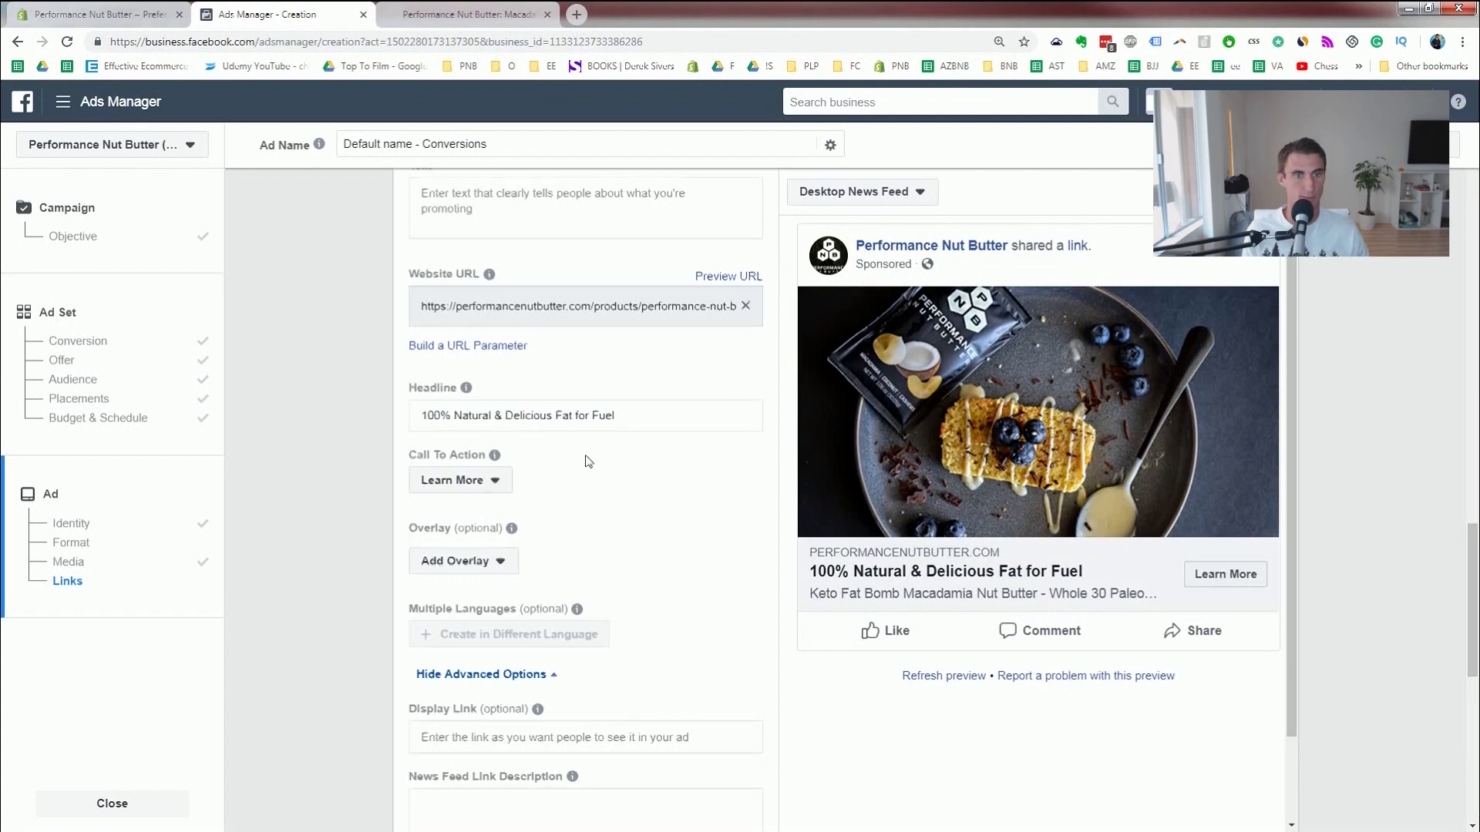
{"action": "scroll", "coordinate": [588, 460], "scroll_direction": "down", "scroll_amount": 1}
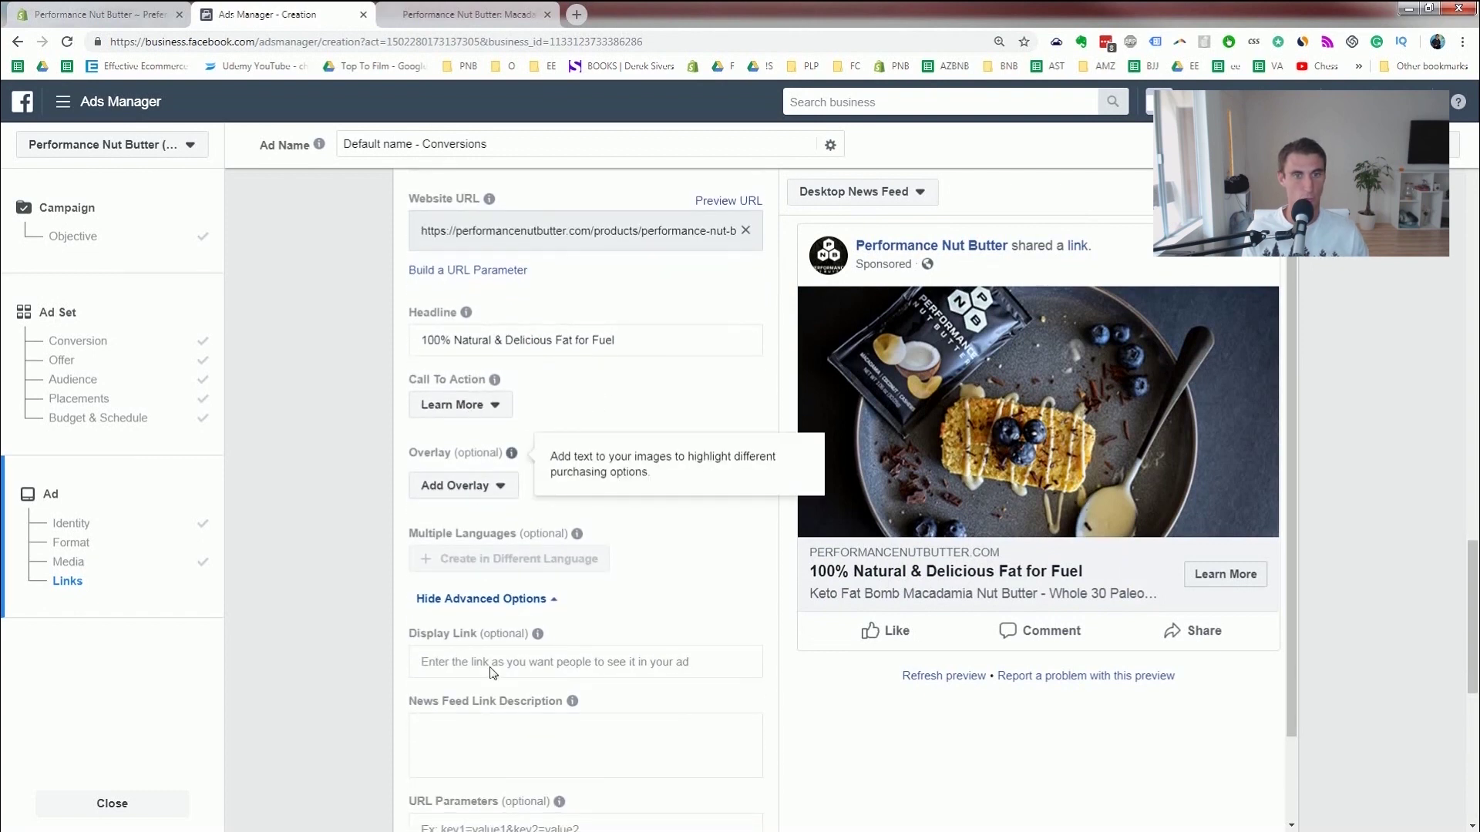
{"action": "left_click", "coordinate": [601, 656]}
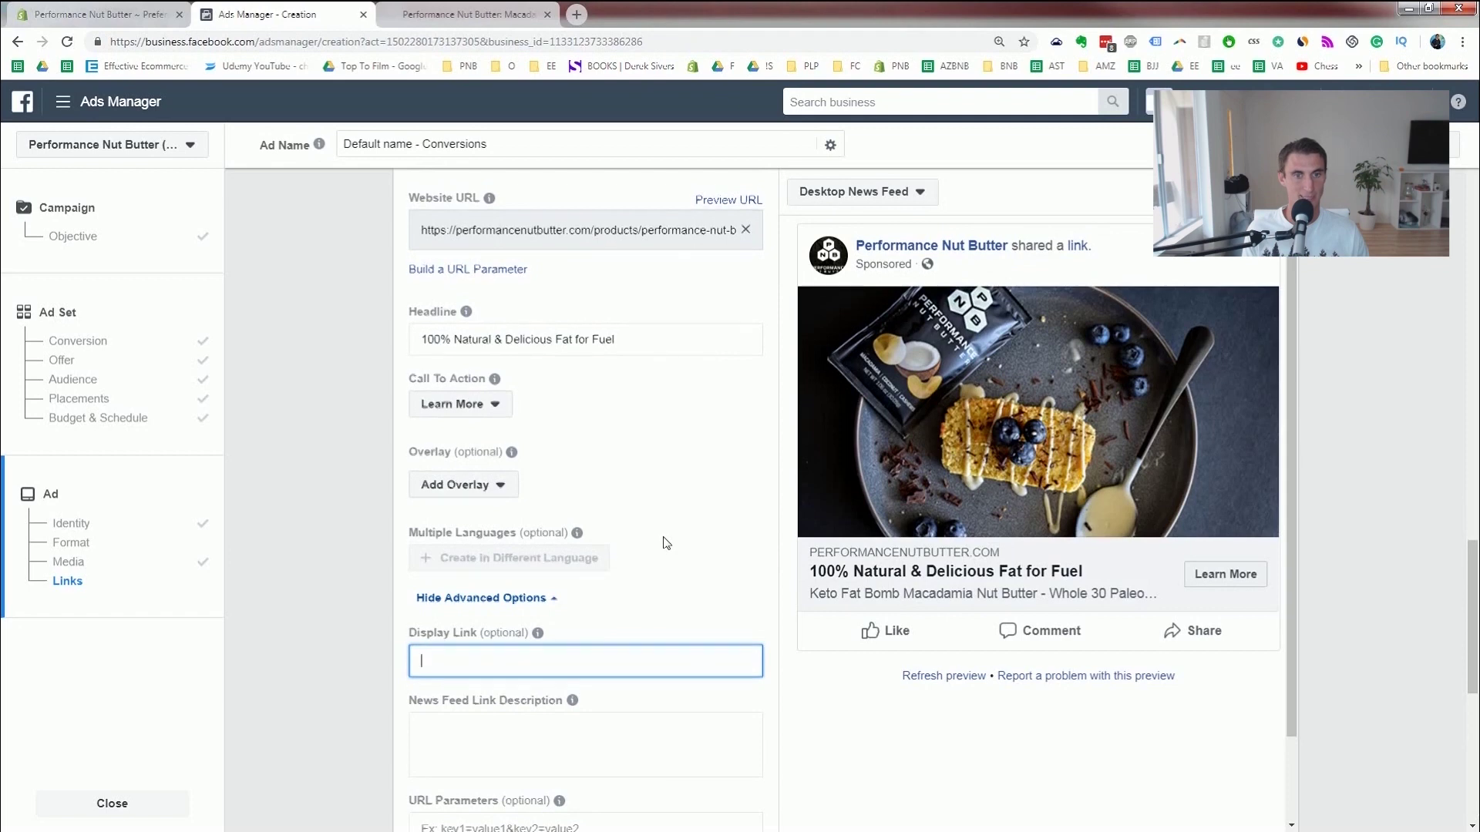
{"action": "scroll", "coordinate": [667, 543], "scroll_direction": "down", "scroll_amount": 1}
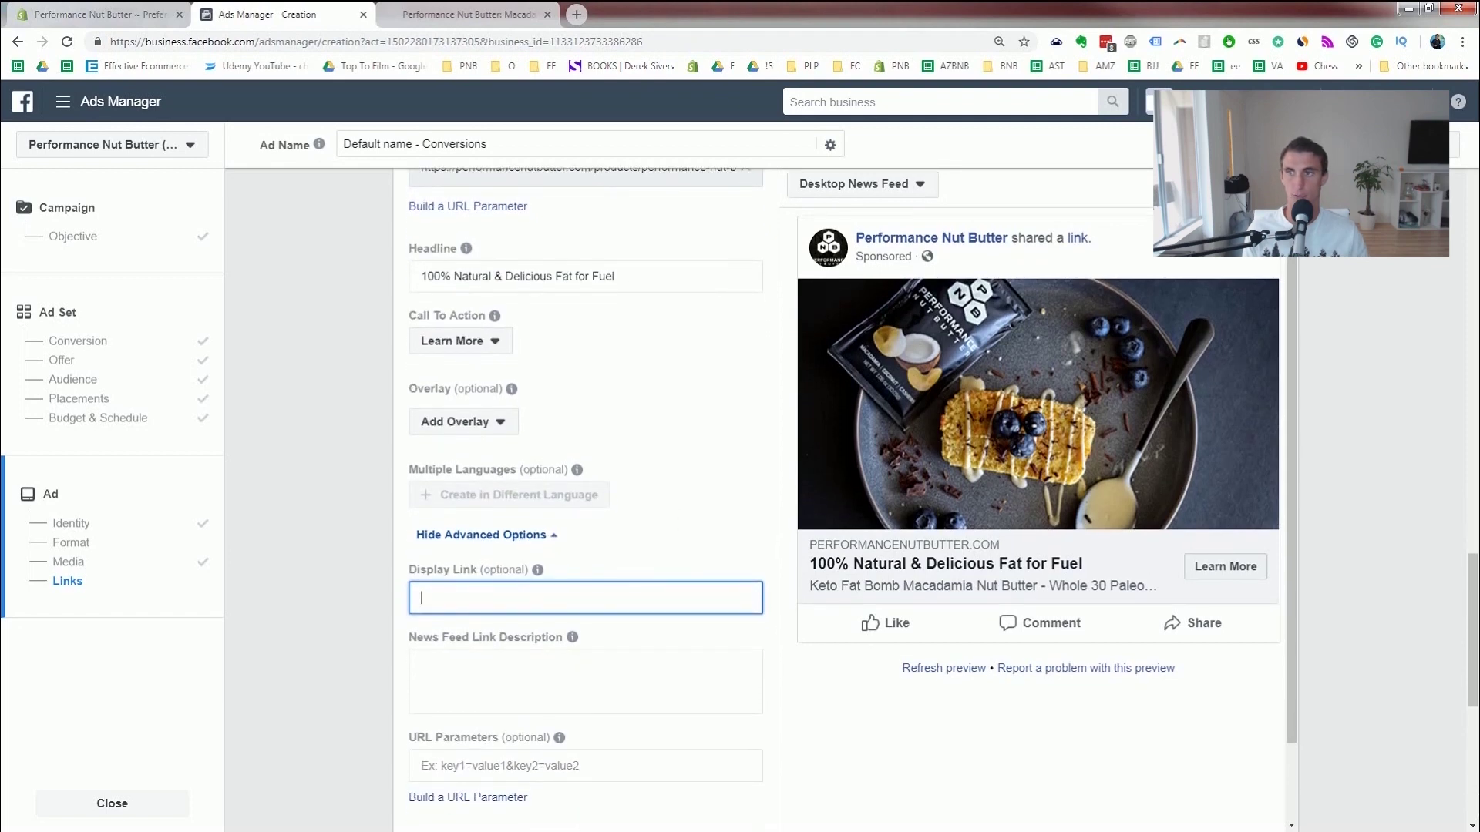
{"action": "left_click", "coordinate": [624, 600]}
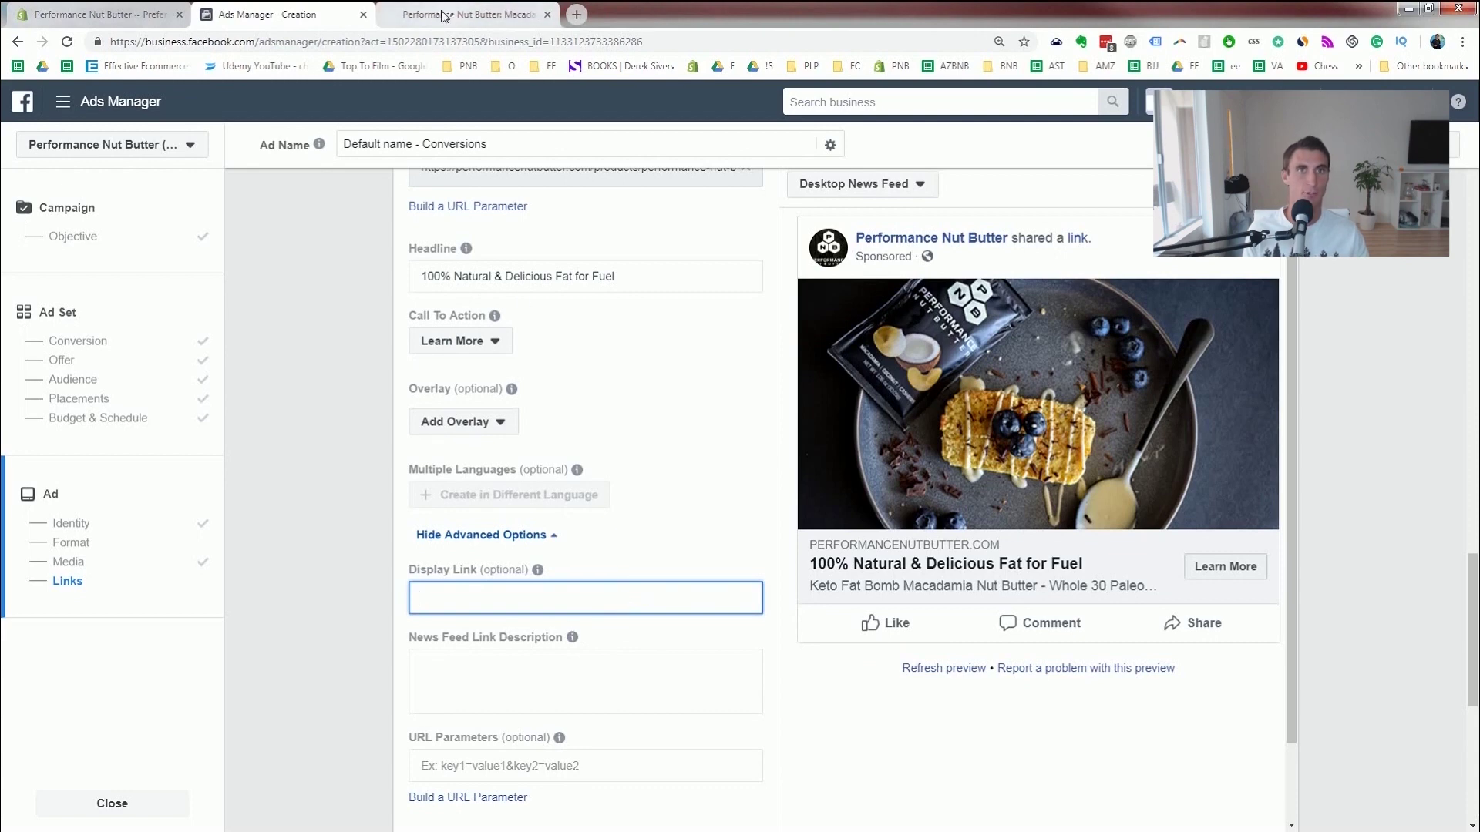
Paste the 'FUELS YOUR POWER, NOT YOUR CRAVINGS…' product text into the News Feed Link Description.
{"action": "left_click", "coordinate": [410, 6]}
{"action": "left_click", "coordinate": [417, 39]}
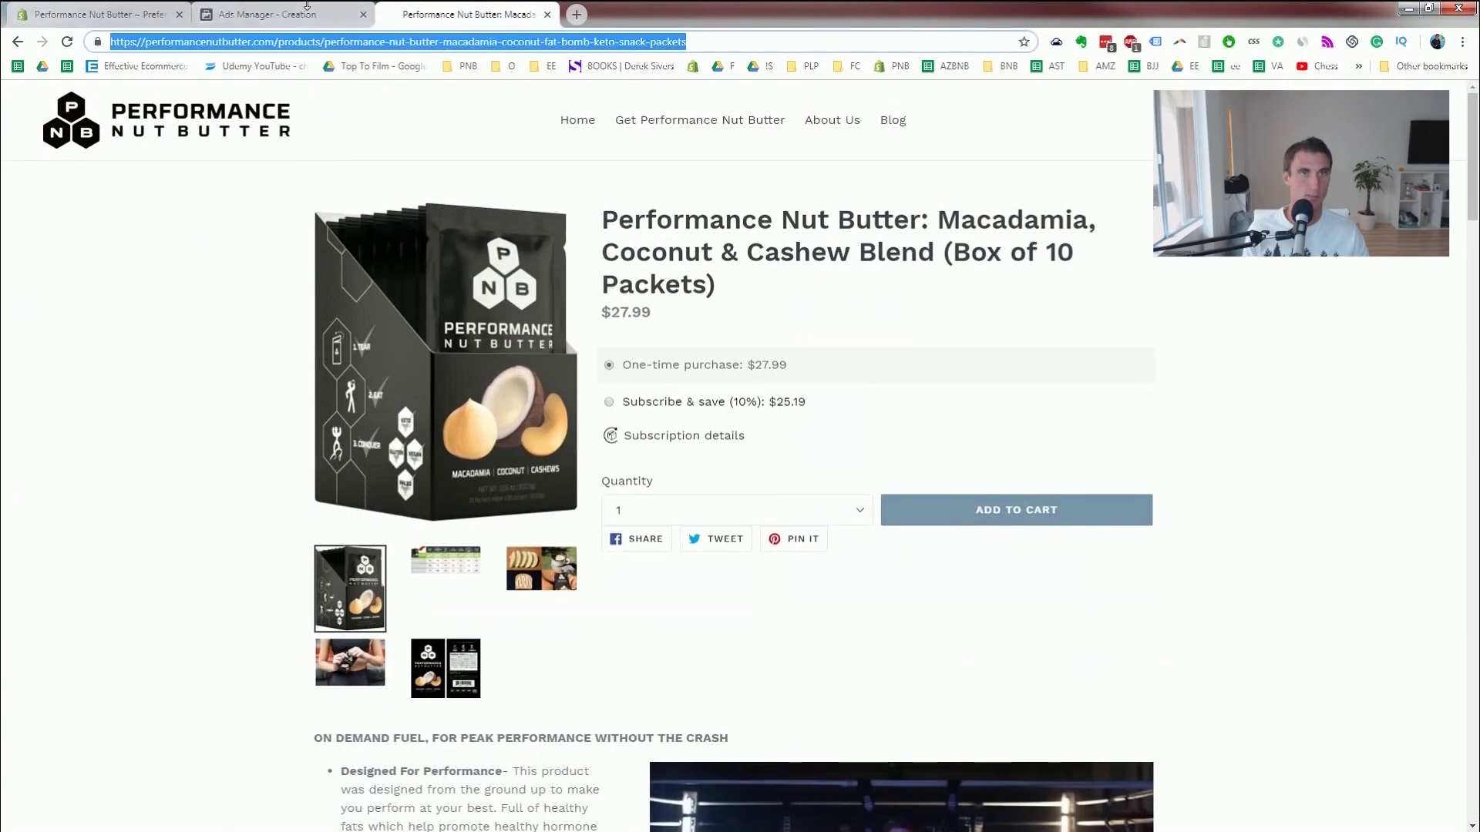
{"action": "left_click", "coordinate": [278, 14]}
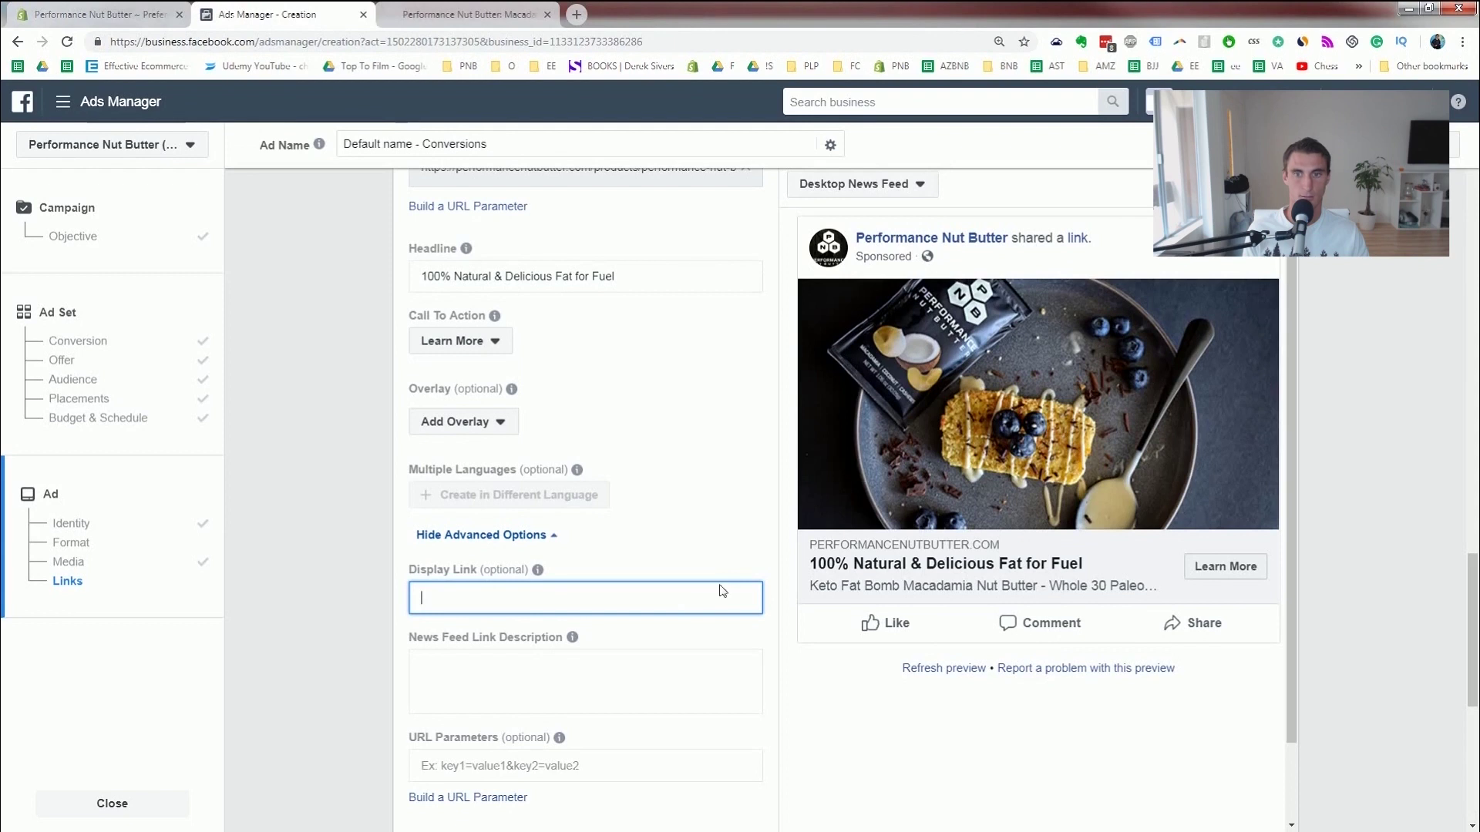
{"action": "left_click", "coordinate": [758, 675]}
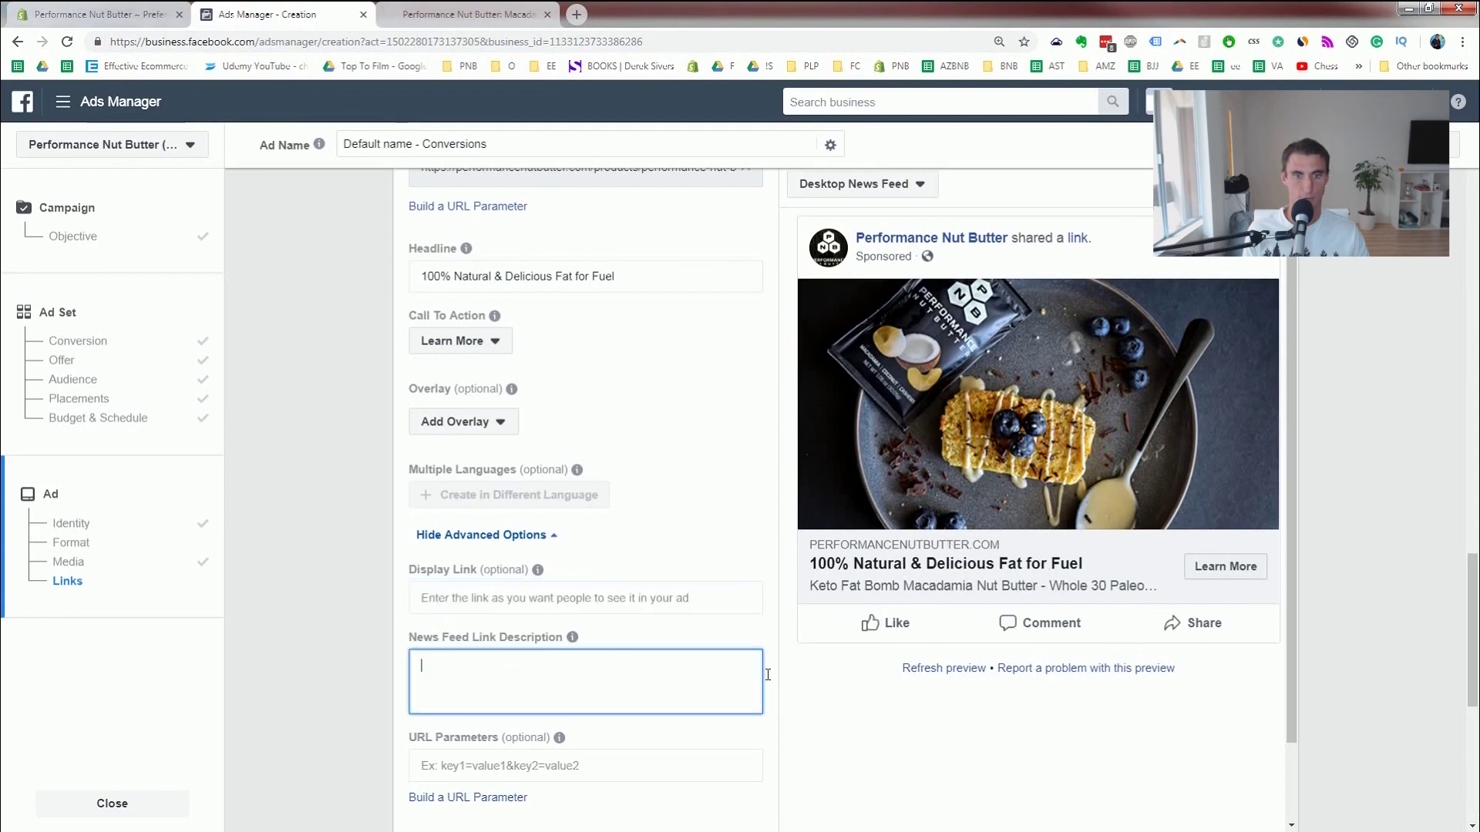
{"action": "key", "text": "alt+Tab"}
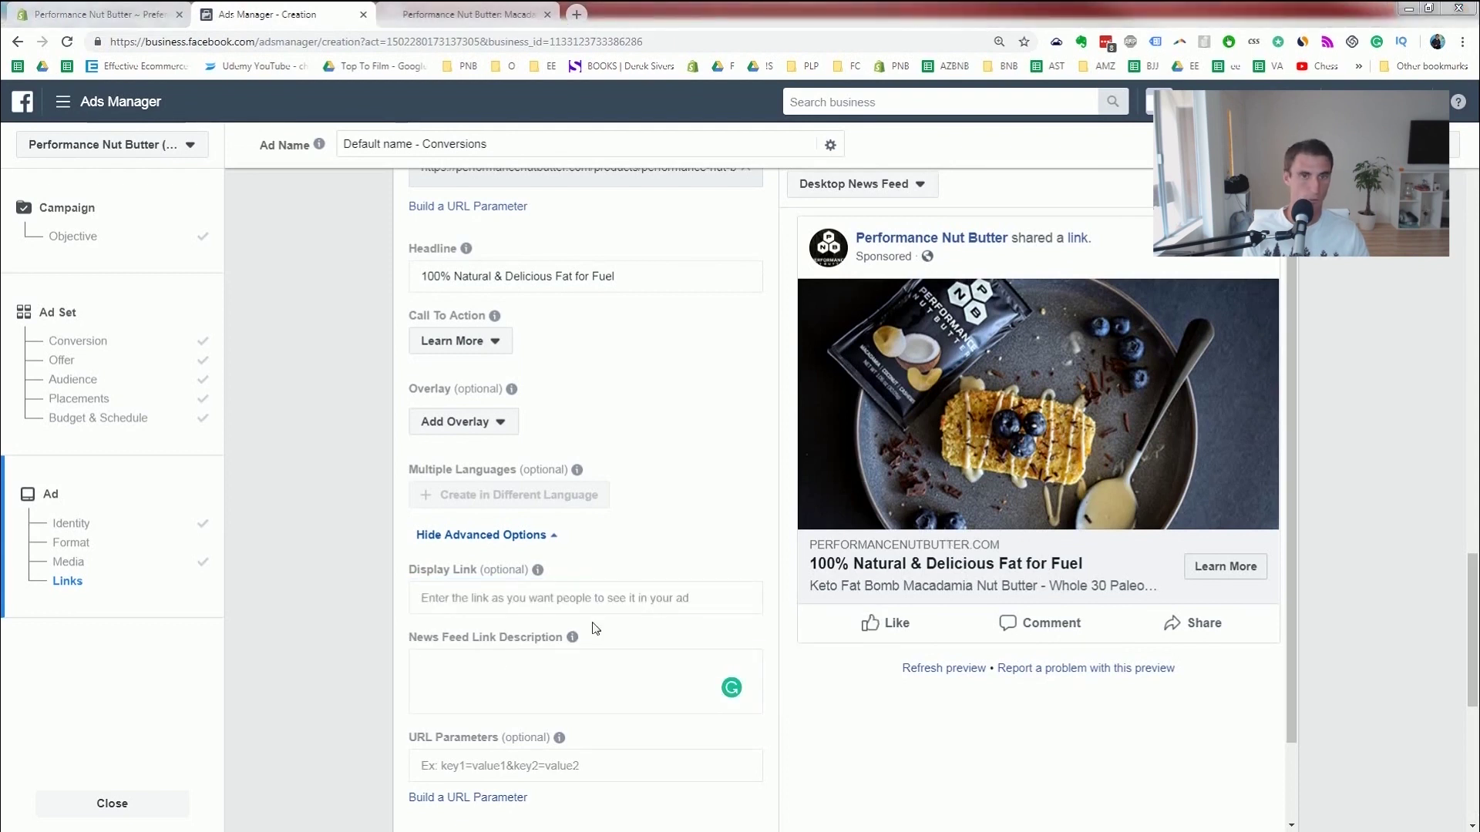
{"action": "left_click", "coordinate": [595, 669]}
{"action": "type", "text": "FUELS YOUR POWER, NOT YOUR CRAVINGS: DON'T CHEAT with glucose gels and endurance gels that simply get you high, then send you crashing. Pro athletes say the ingredients in Performance keto friendly nut butter make the BEST LOW CARB snack for diabetics and competitors - elevating energy, while satisfying your SALTY and SWEET TOOTH, so you DEFEAT the TEMPTATION to cheat on a ketosis diet, without the stimulants, sugar or crash!"}
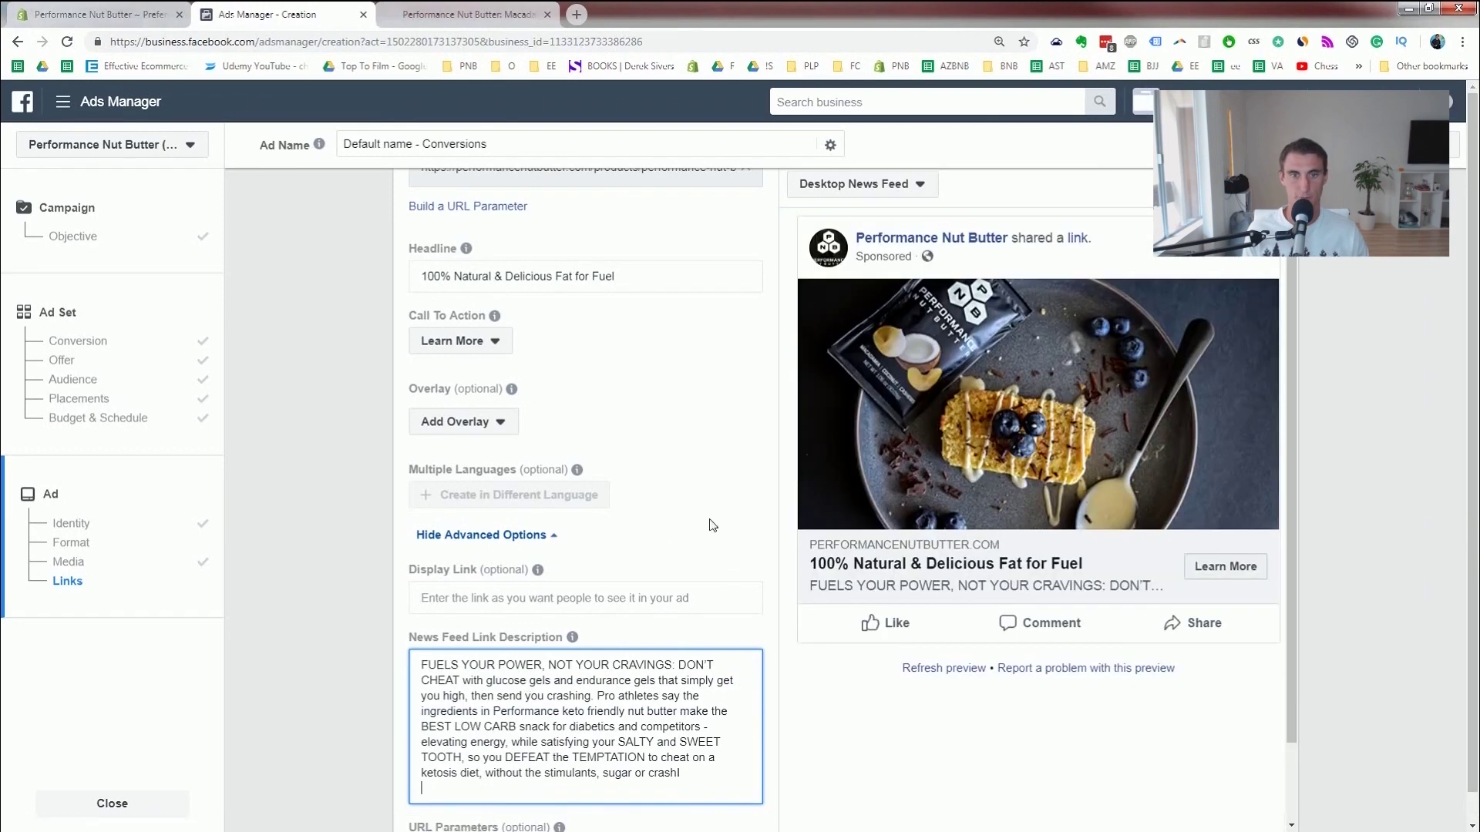
Confirm the finished ad, then open Retargeting 2 from the campaigns list for editing.
{"action": "scroll", "coordinate": [710, 521], "scroll_direction": "down", "scroll_amount": 8}
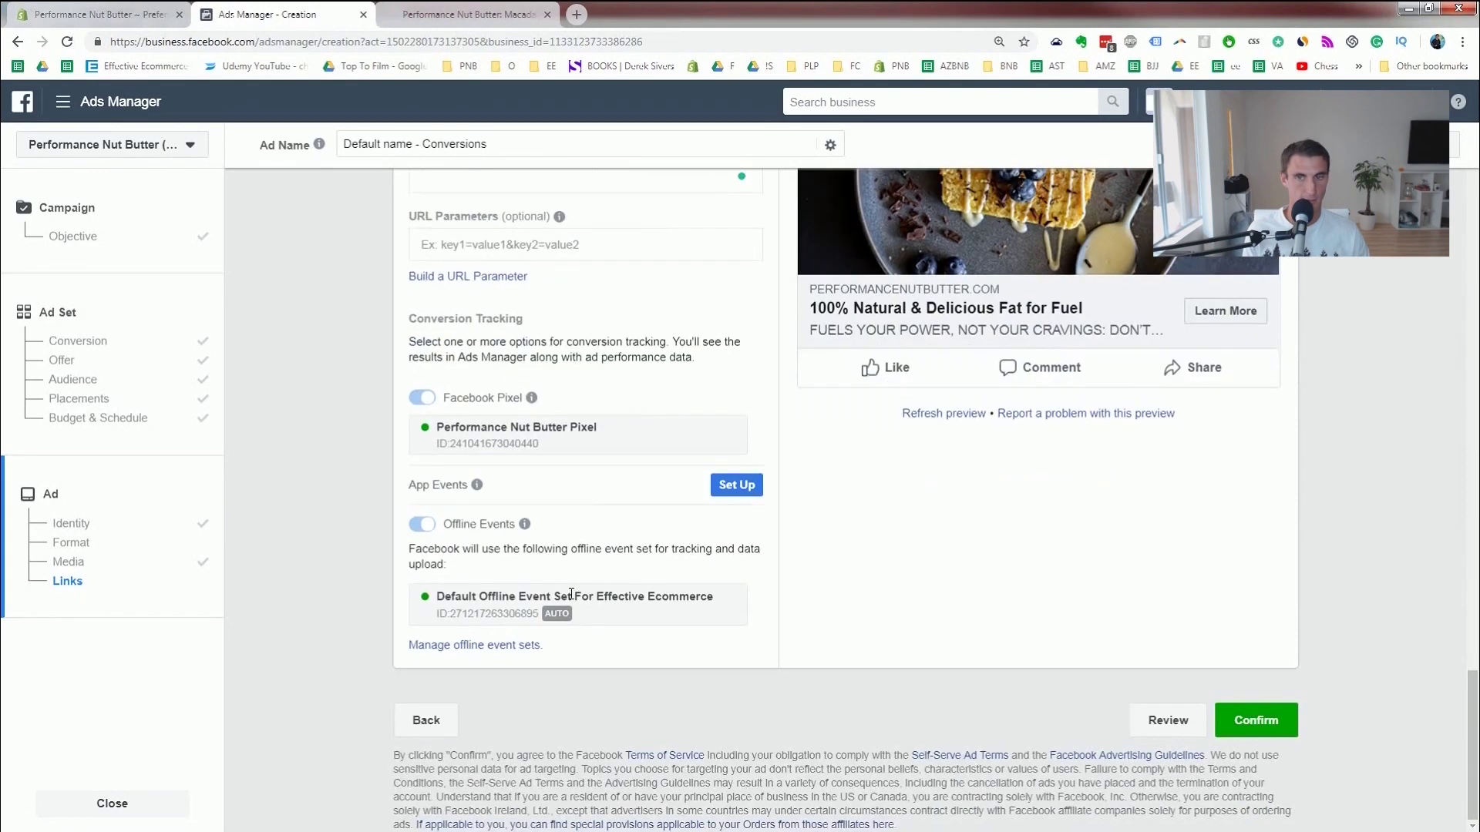
{"action": "left_click", "coordinate": [1265, 721]}
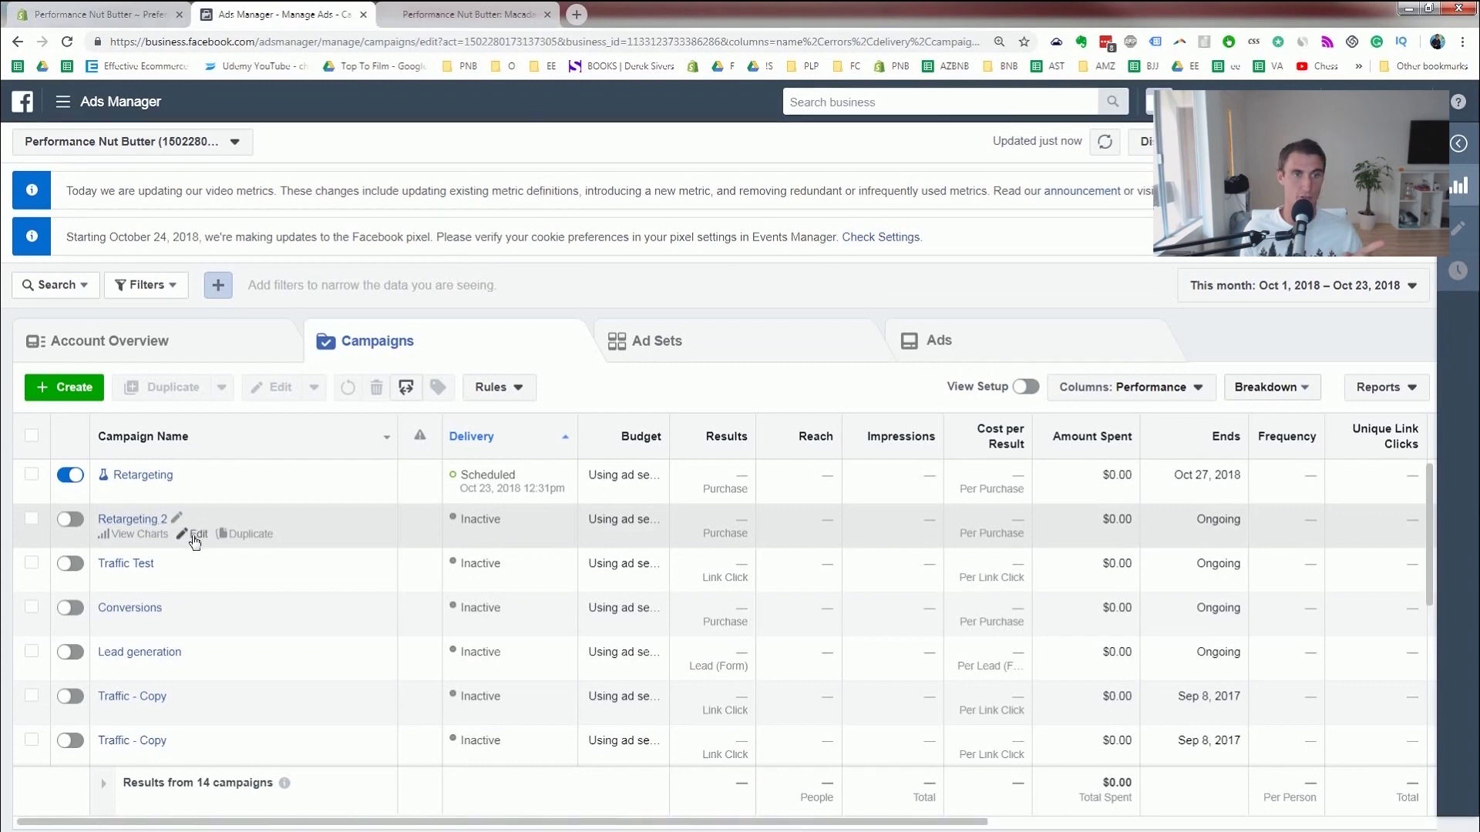
{"action": "left_click", "coordinate": [194, 538]}
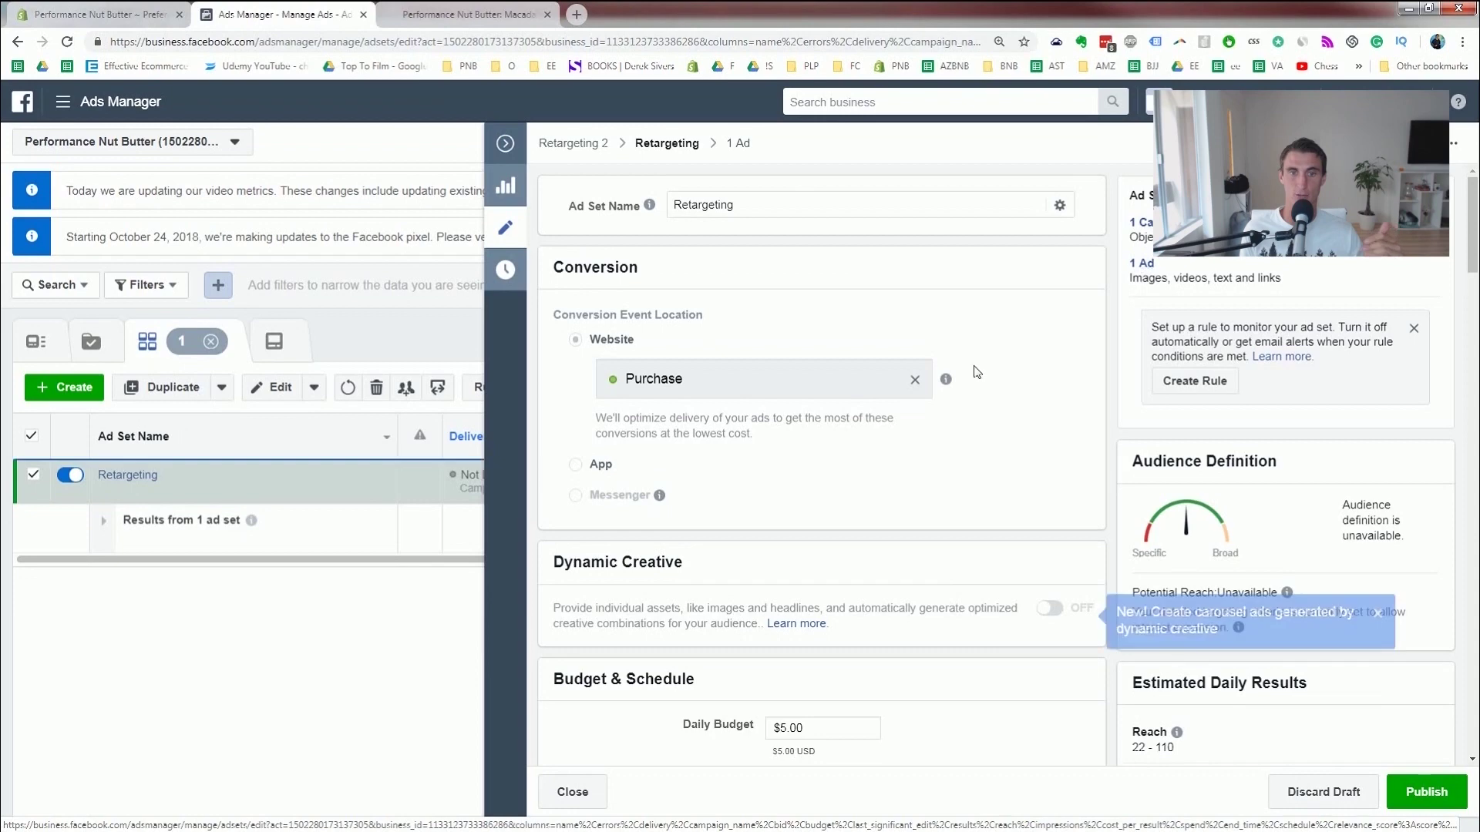
Scroll through the Retargeting ad set edit panel to reach the Placements section.
{"action": "scroll", "coordinate": [854, 249], "scroll_direction": "down", "scroll_amount": 15}
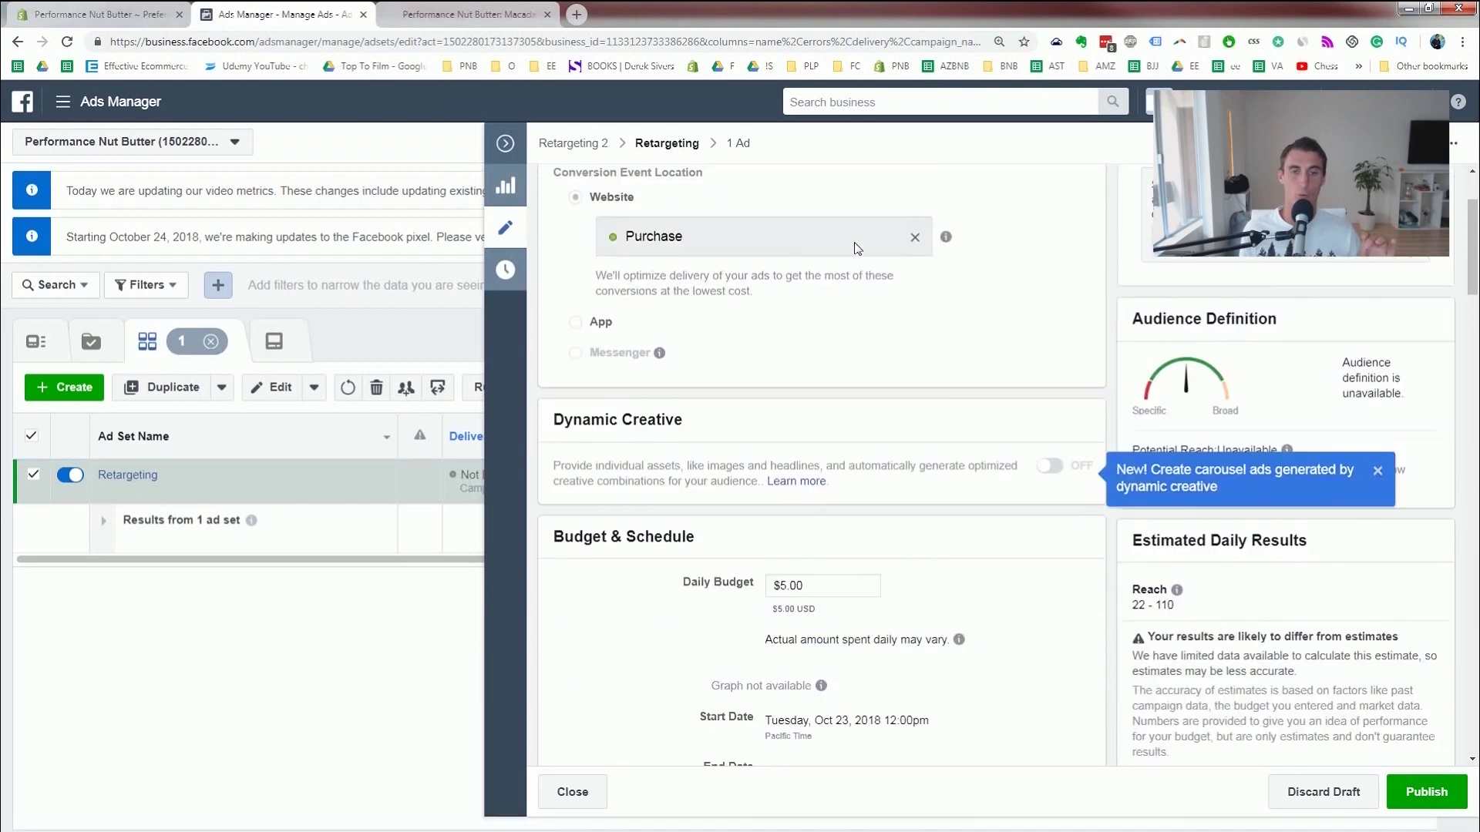
{"action": "scroll", "coordinate": [854, 248], "scroll_direction": "down", "scroll_amount": 10}
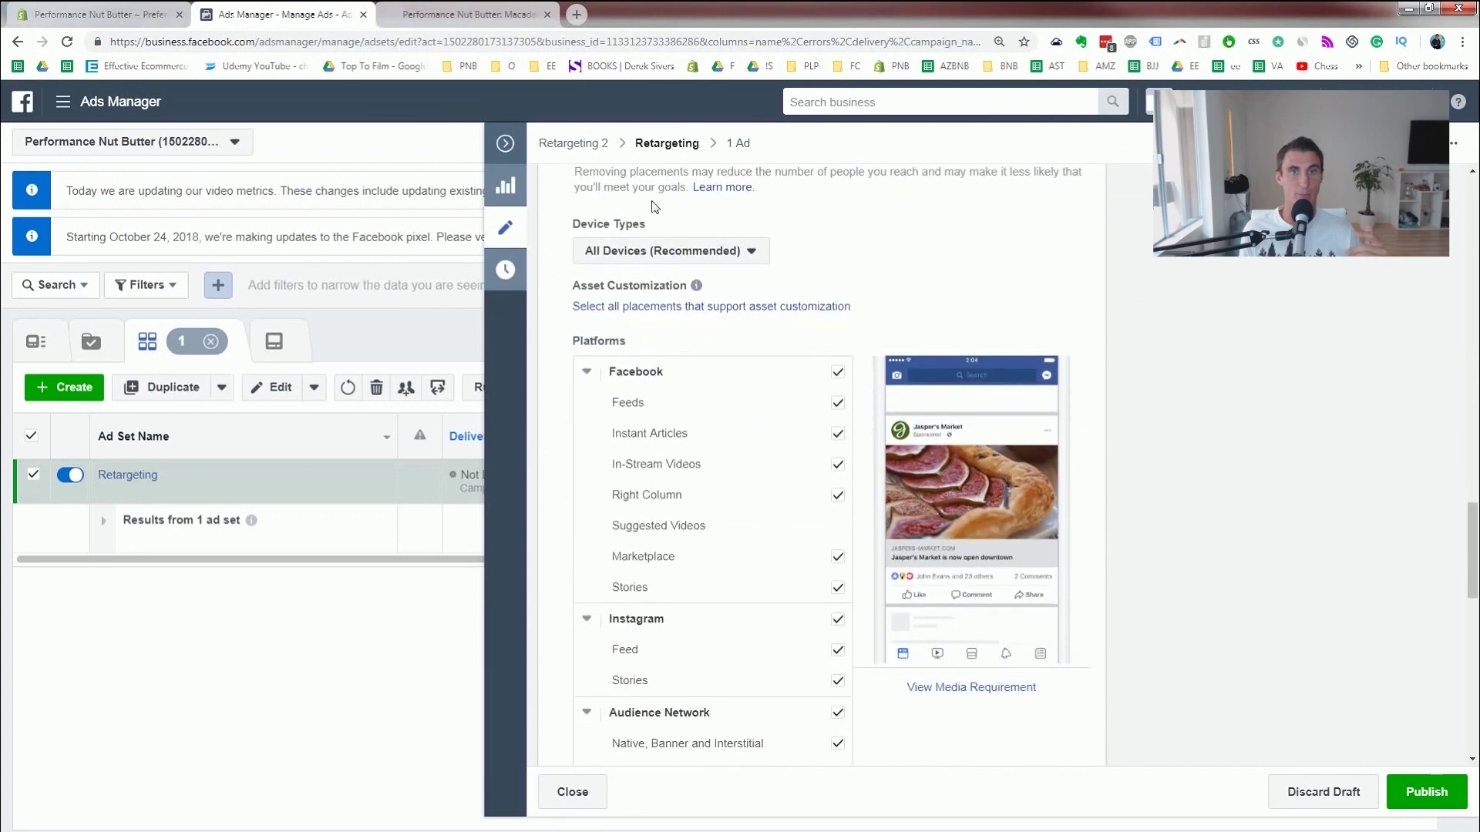
{"action": "scroll", "coordinate": [655, 216], "scroll_direction": "up", "scroll_amount": 4}
Switch to Edit Placements and untick Audience Network and Instagram Stories.
{"action": "left_click", "coordinate": [560, 371]}
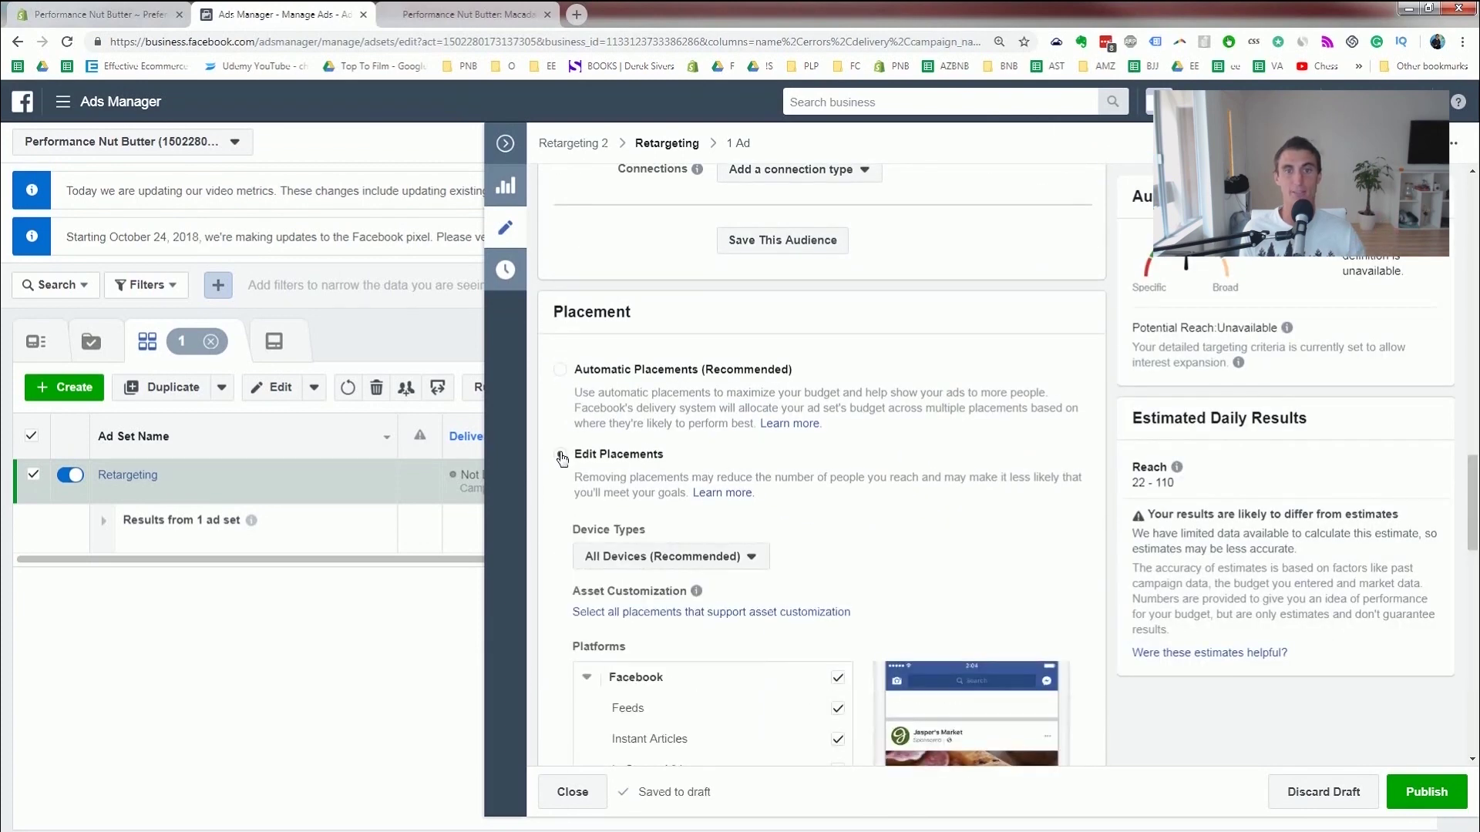
{"action": "scroll", "coordinate": [805, 444], "scroll_direction": "down", "scroll_amount": 5}
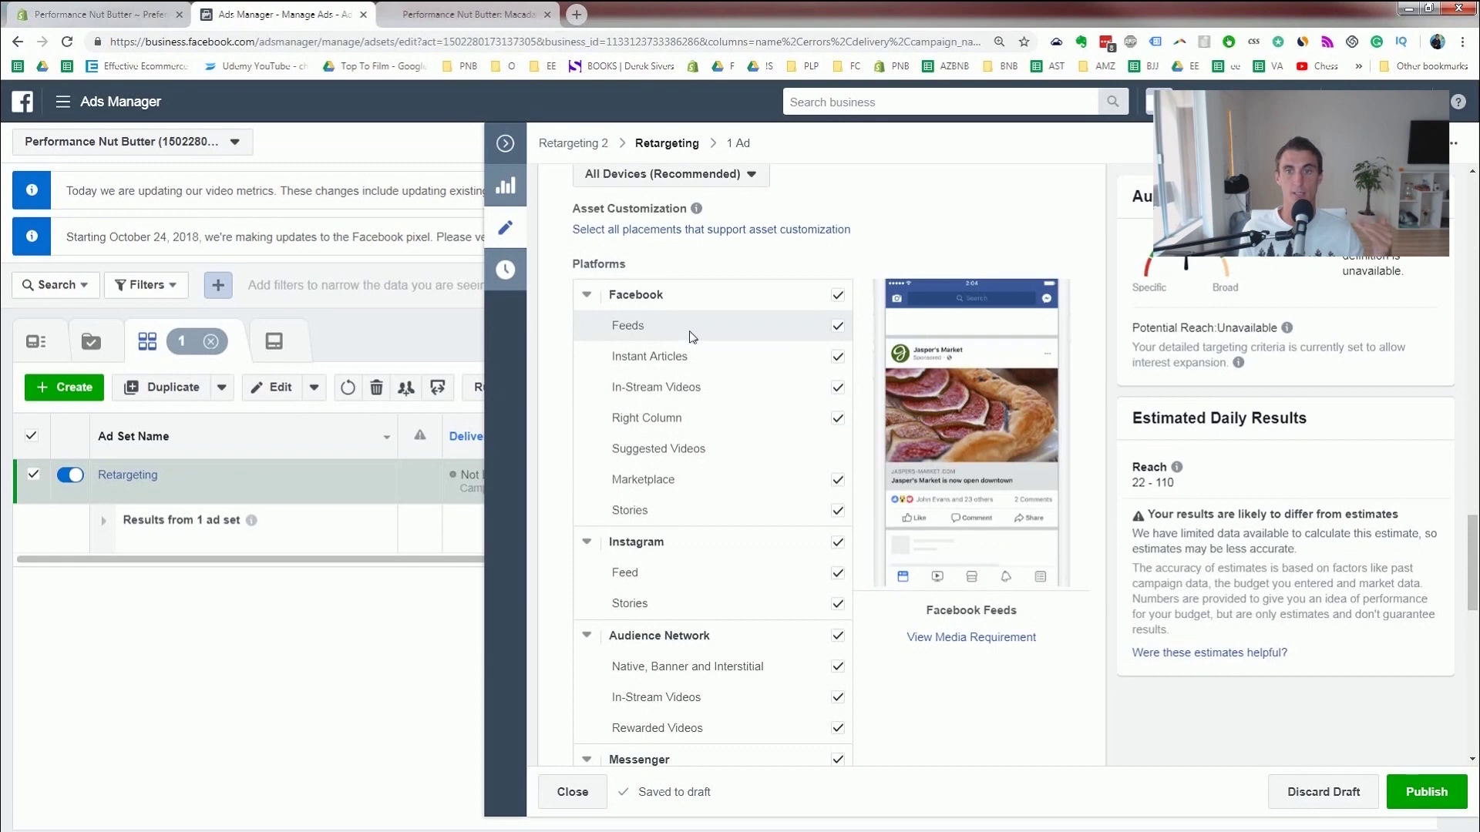
{"action": "scroll", "coordinate": [694, 424], "scroll_direction": "up", "scroll_amount": 2}
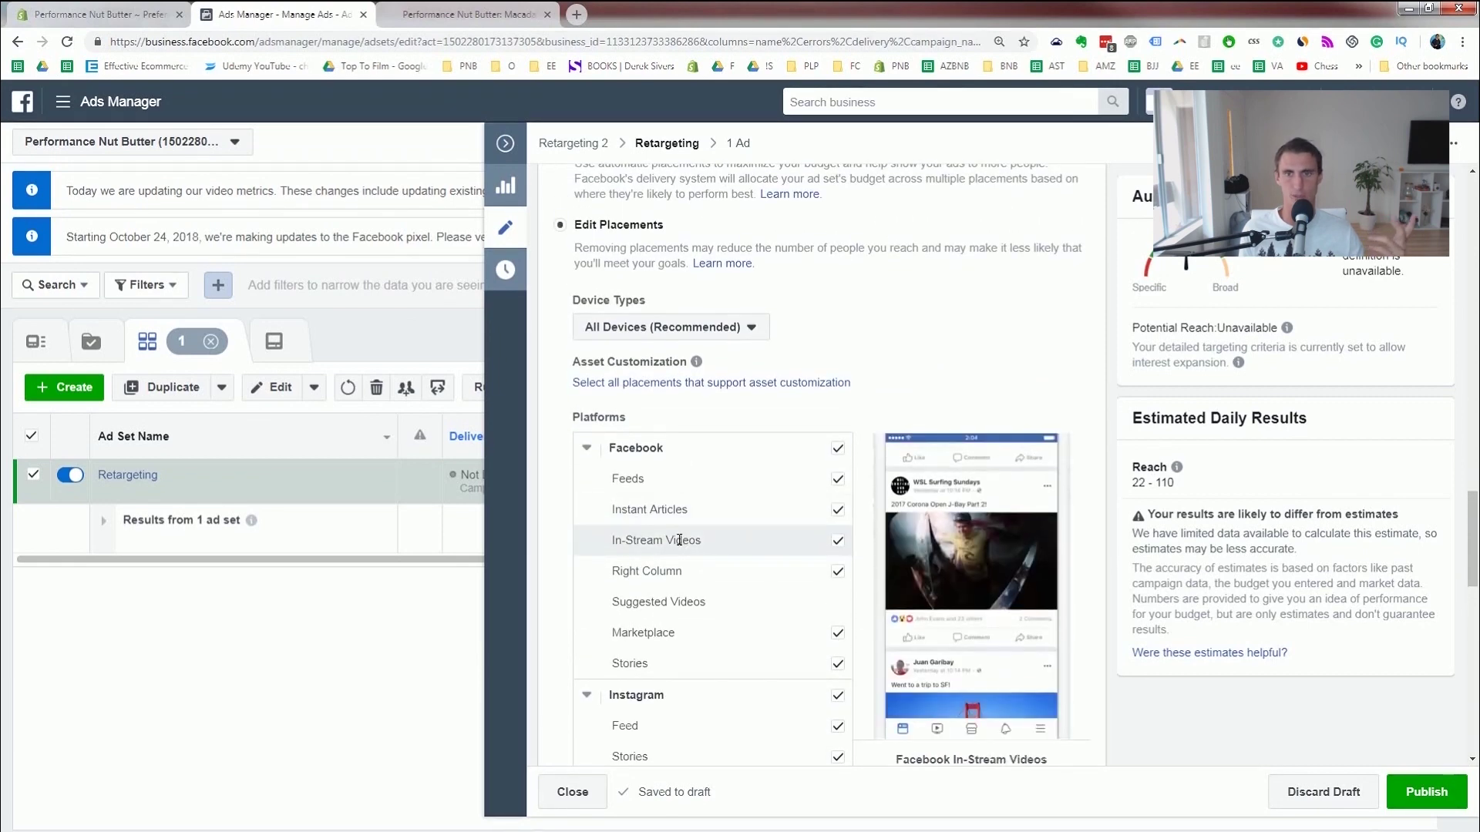
{"action": "scroll", "coordinate": [685, 508], "scroll_direction": "down", "scroll_amount": 3}
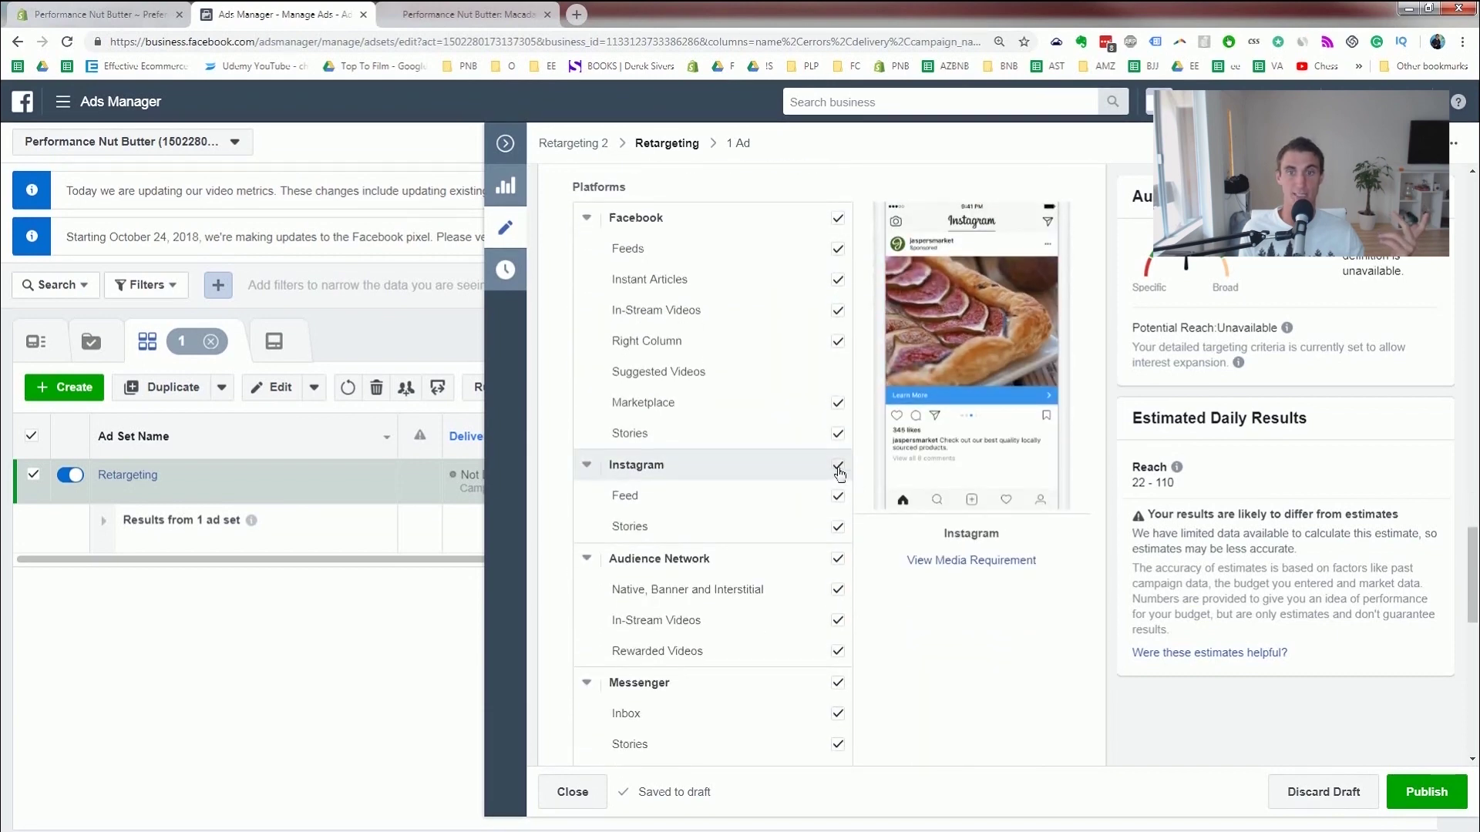
{"action": "left_click", "coordinate": [838, 467]}
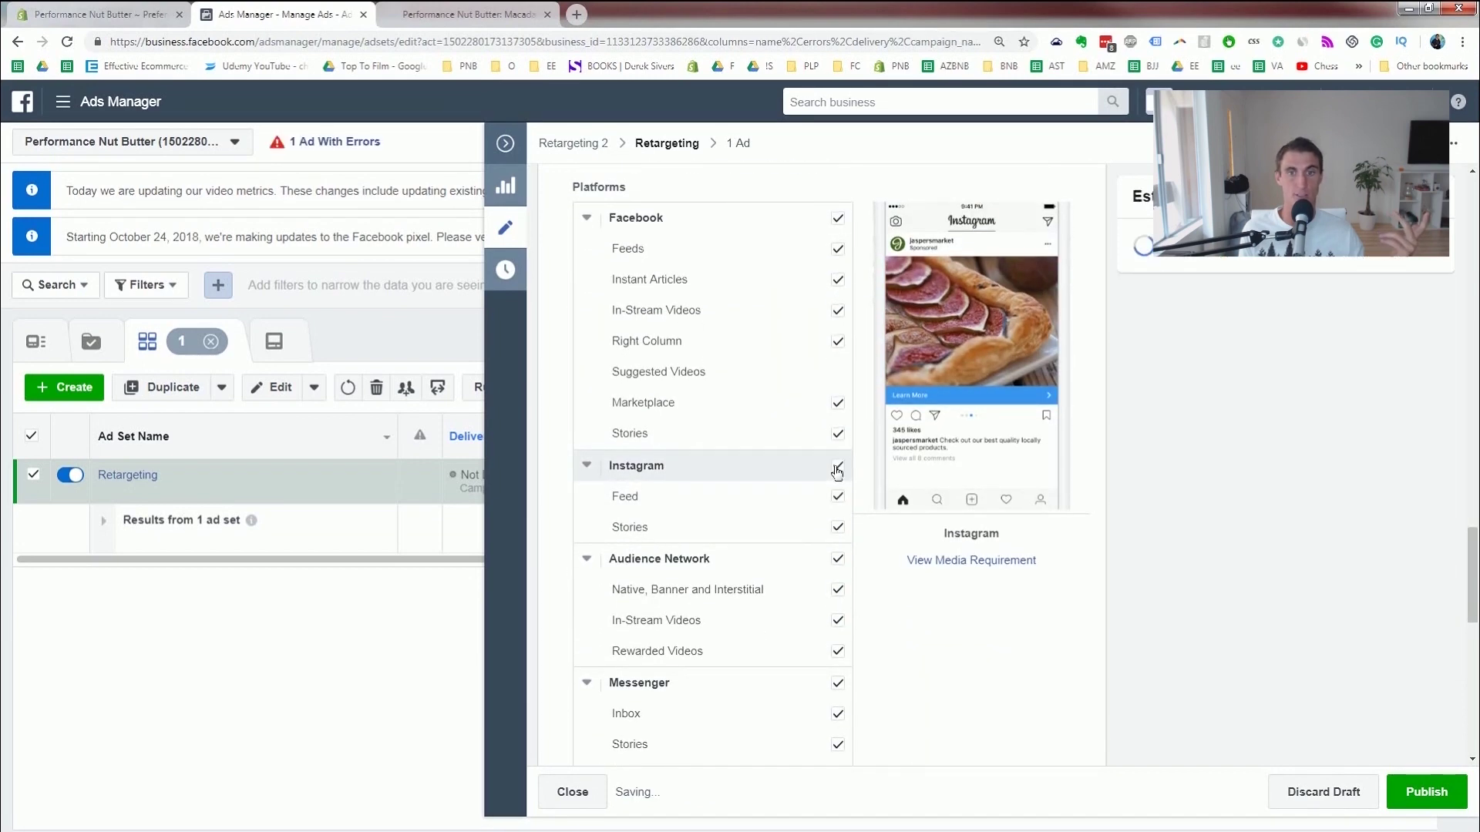
{"action": "scroll", "coordinate": [771, 478], "scroll_direction": "down", "scroll_amount": 3}
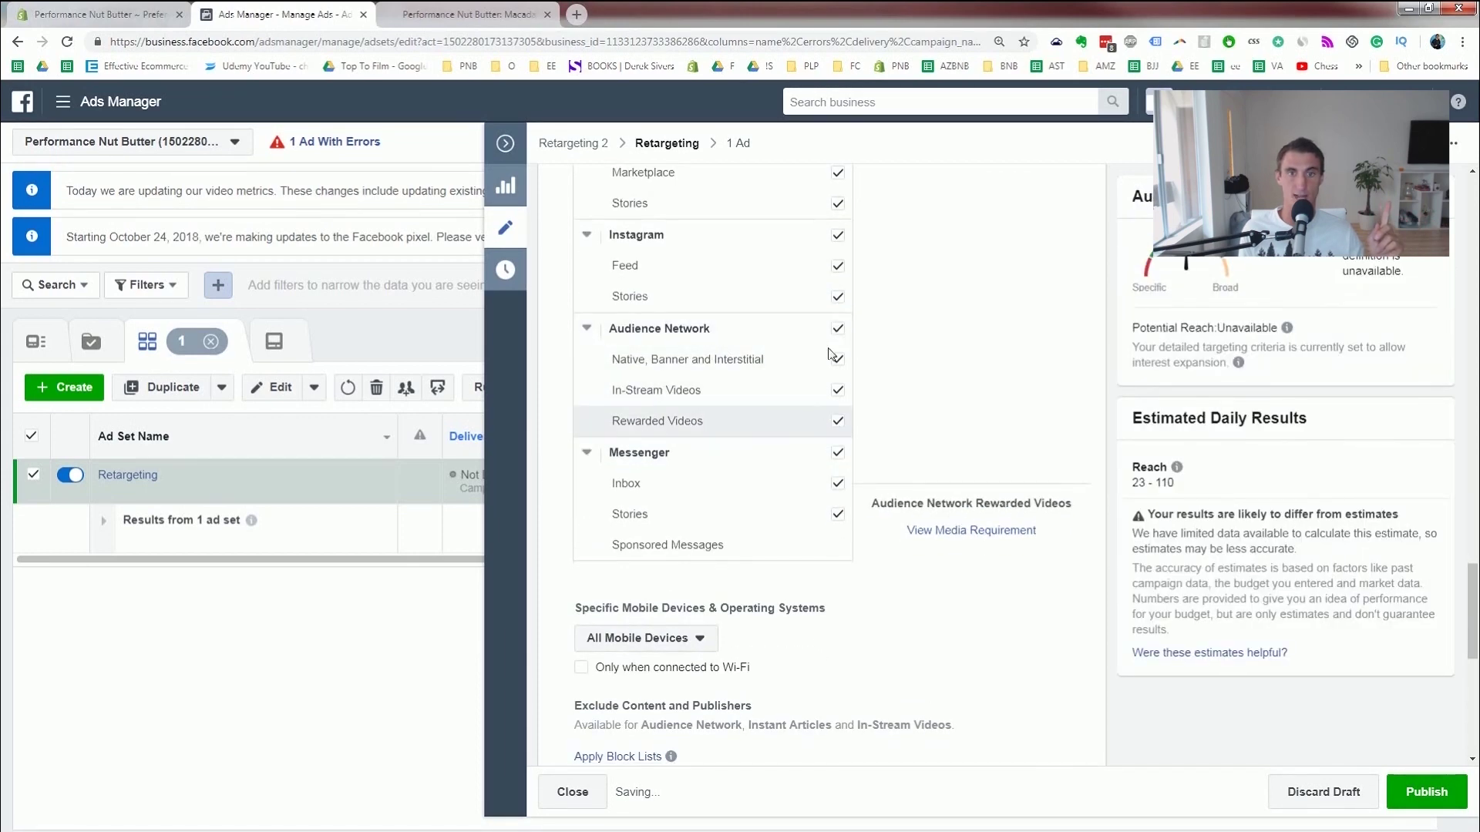
{"action": "left_click", "coordinate": [838, 330]}
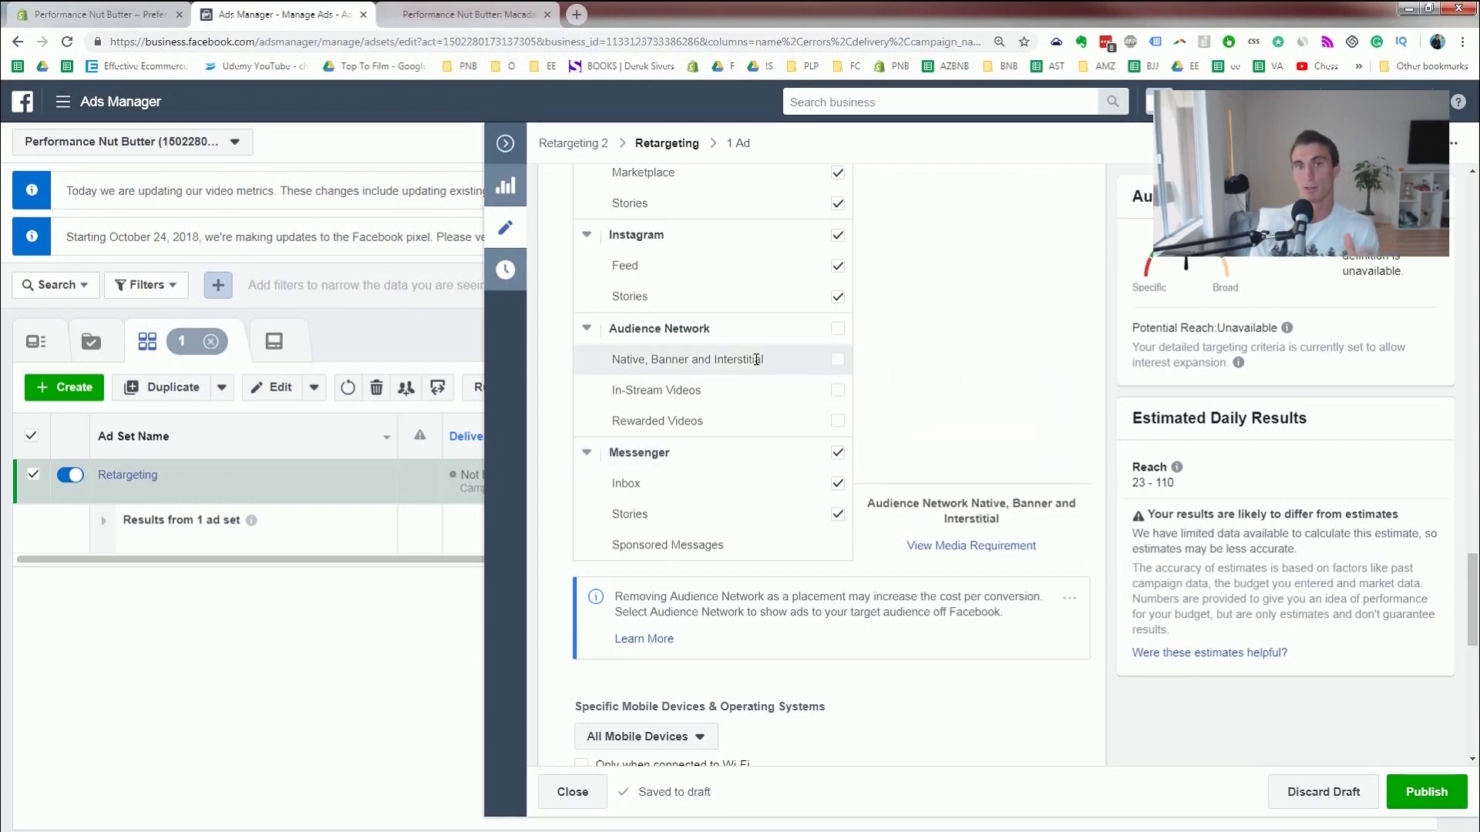
{"action": "scroll", "coordinate": [694, 316], "scroll_direction": "up", "scroll_amount": 2}
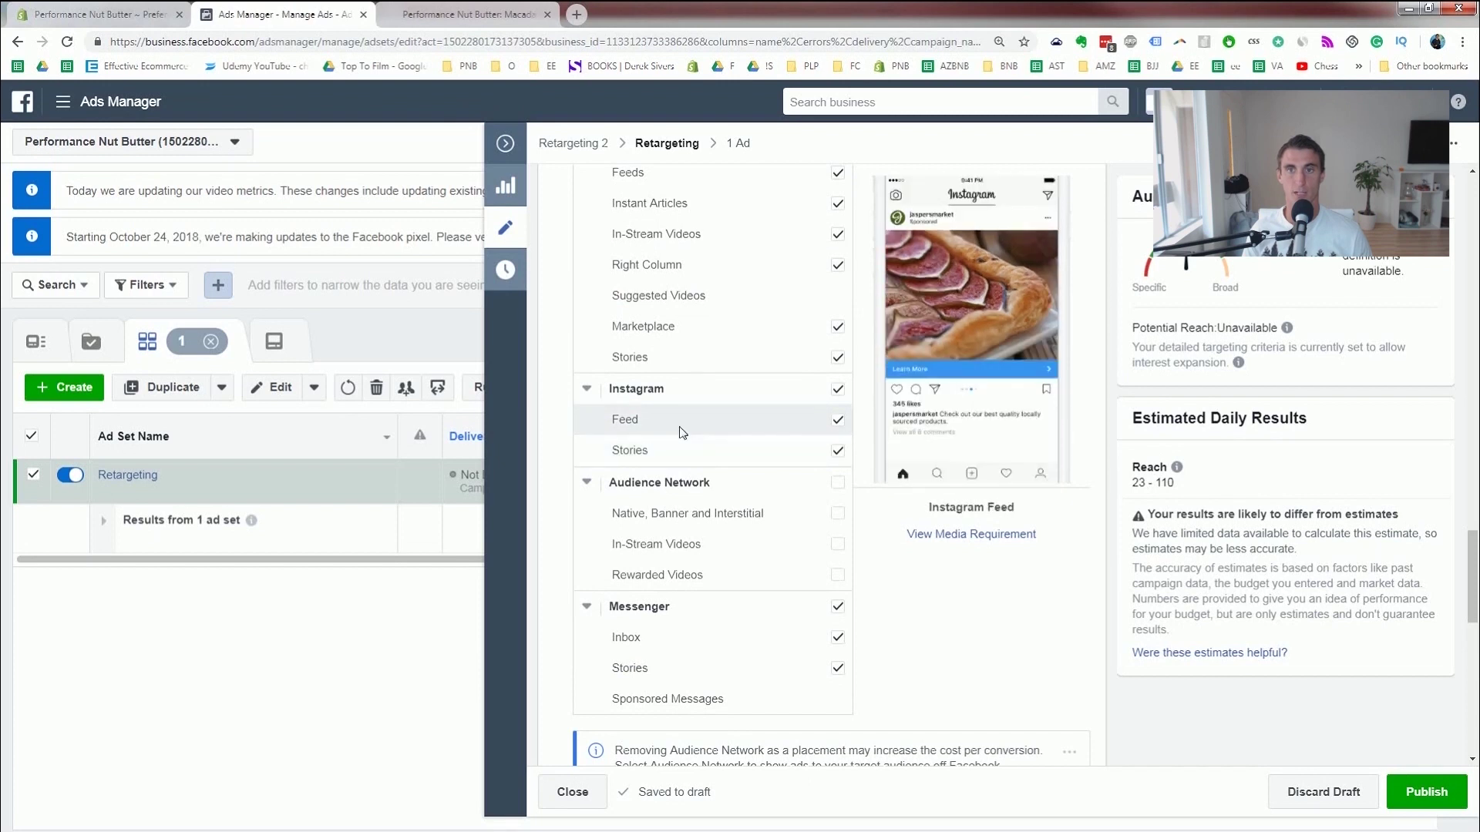
{"action": "left_click", "coordinate": [838, 452]}
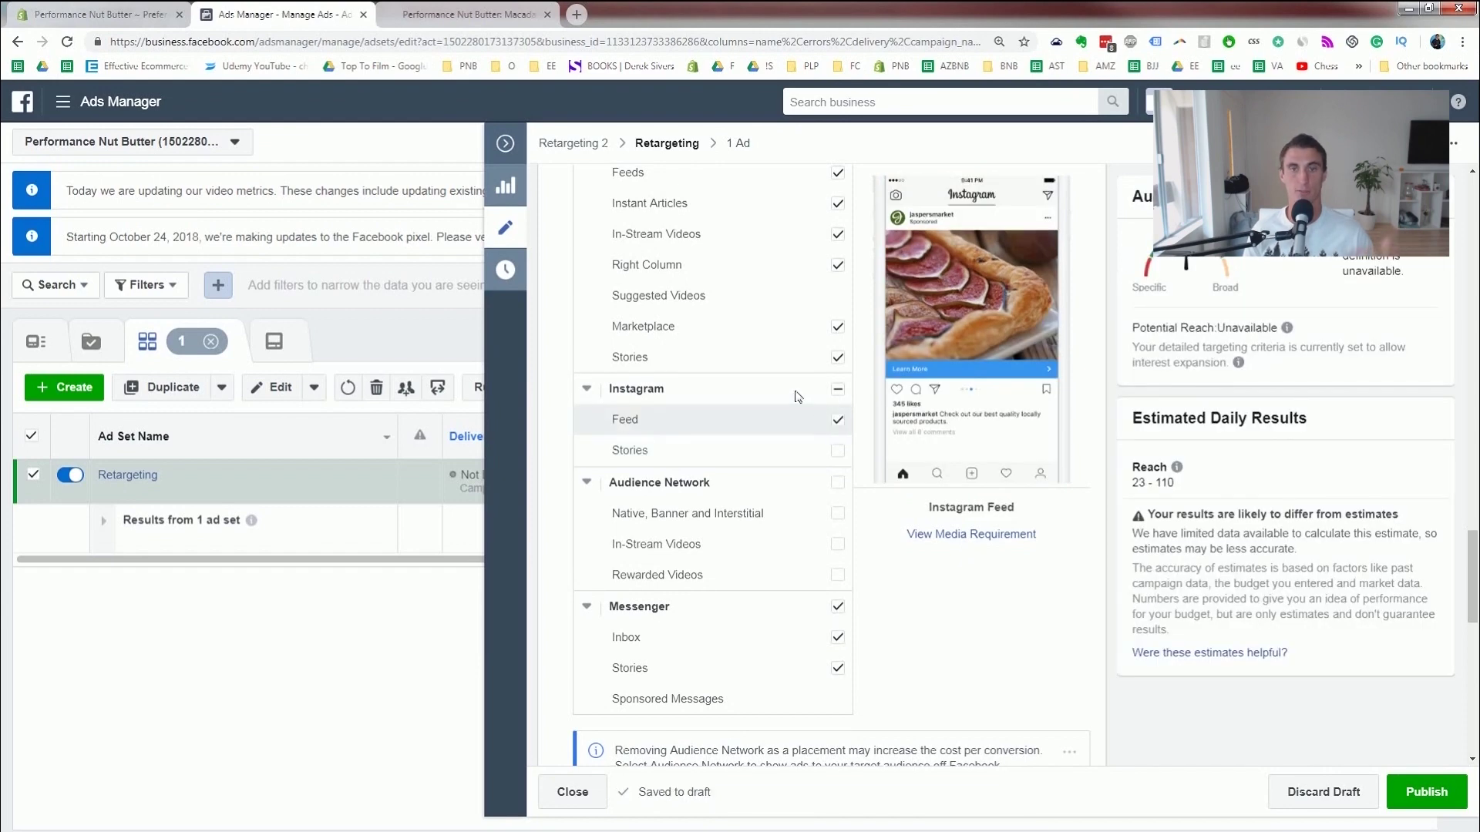
Untick Facebook Marketplace, Stories and In-Stream Videos, then publish the placement changes.
{"action": "scroll", "coordinate": [774, 397], "scroll_direction": "up", "scroll_amount": 1}
{"action": "scroll", "coordinate": [774, 397], "scroll_direction": "up", "scroll_amount": 4}
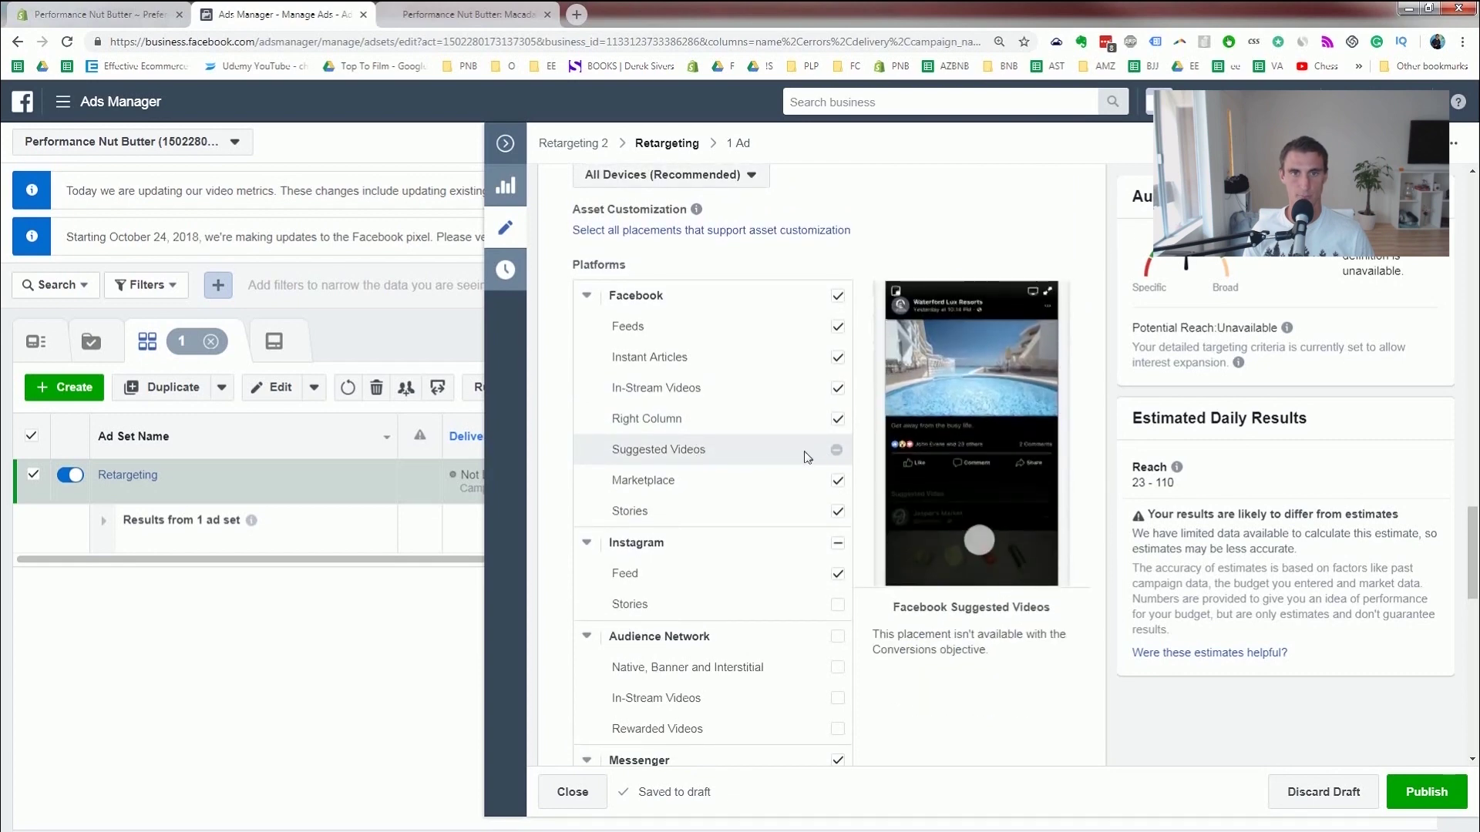
{"action": "left_click", "coordinate": [839, 481]}
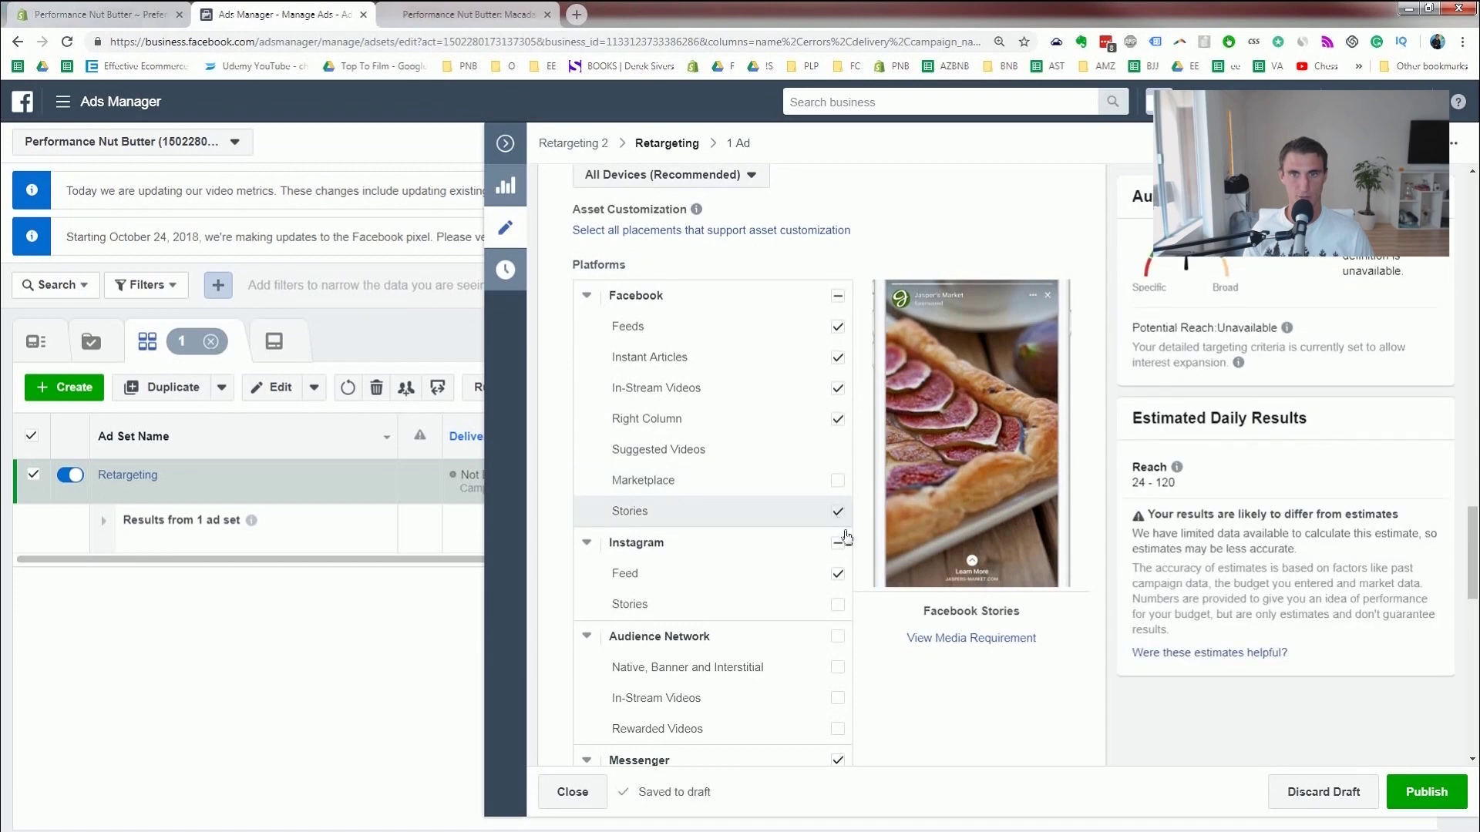
{"action": "left_click", "coordinate": [837, 511]}
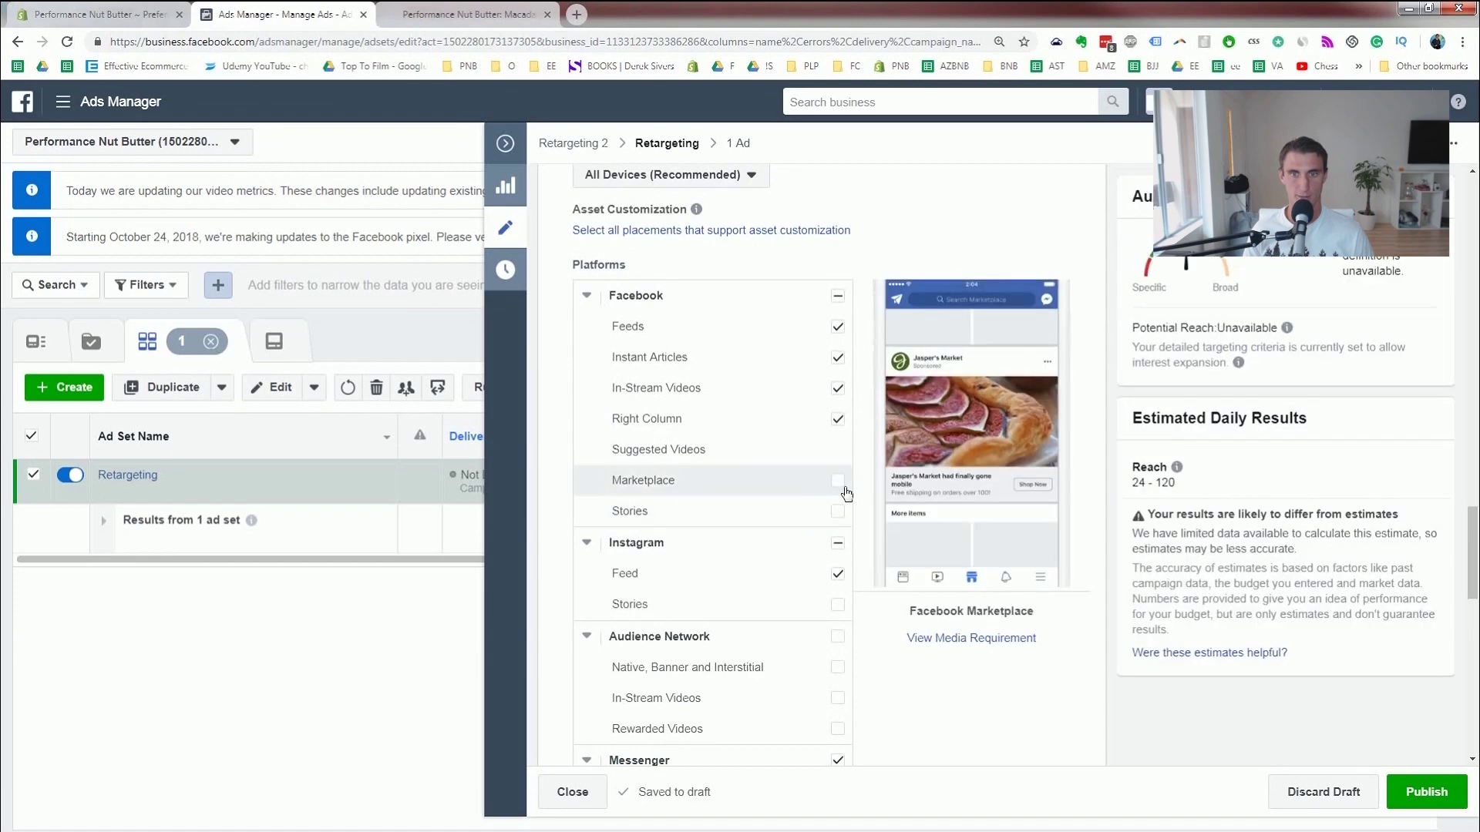
{"action": "left_click", "coordinate": [837, 391]}
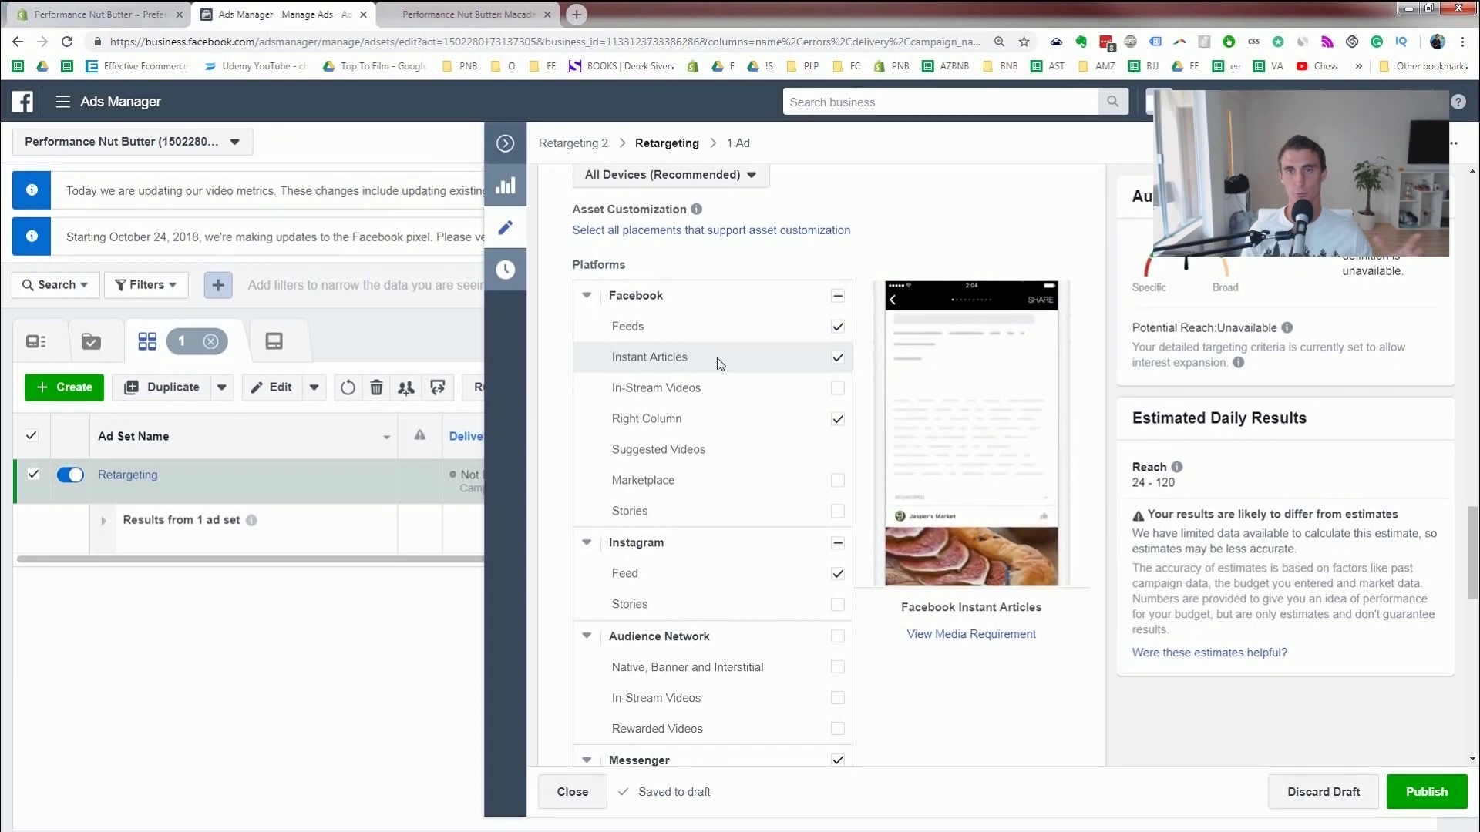
{"action": "left_click", "coordinate": [1435, 791]}
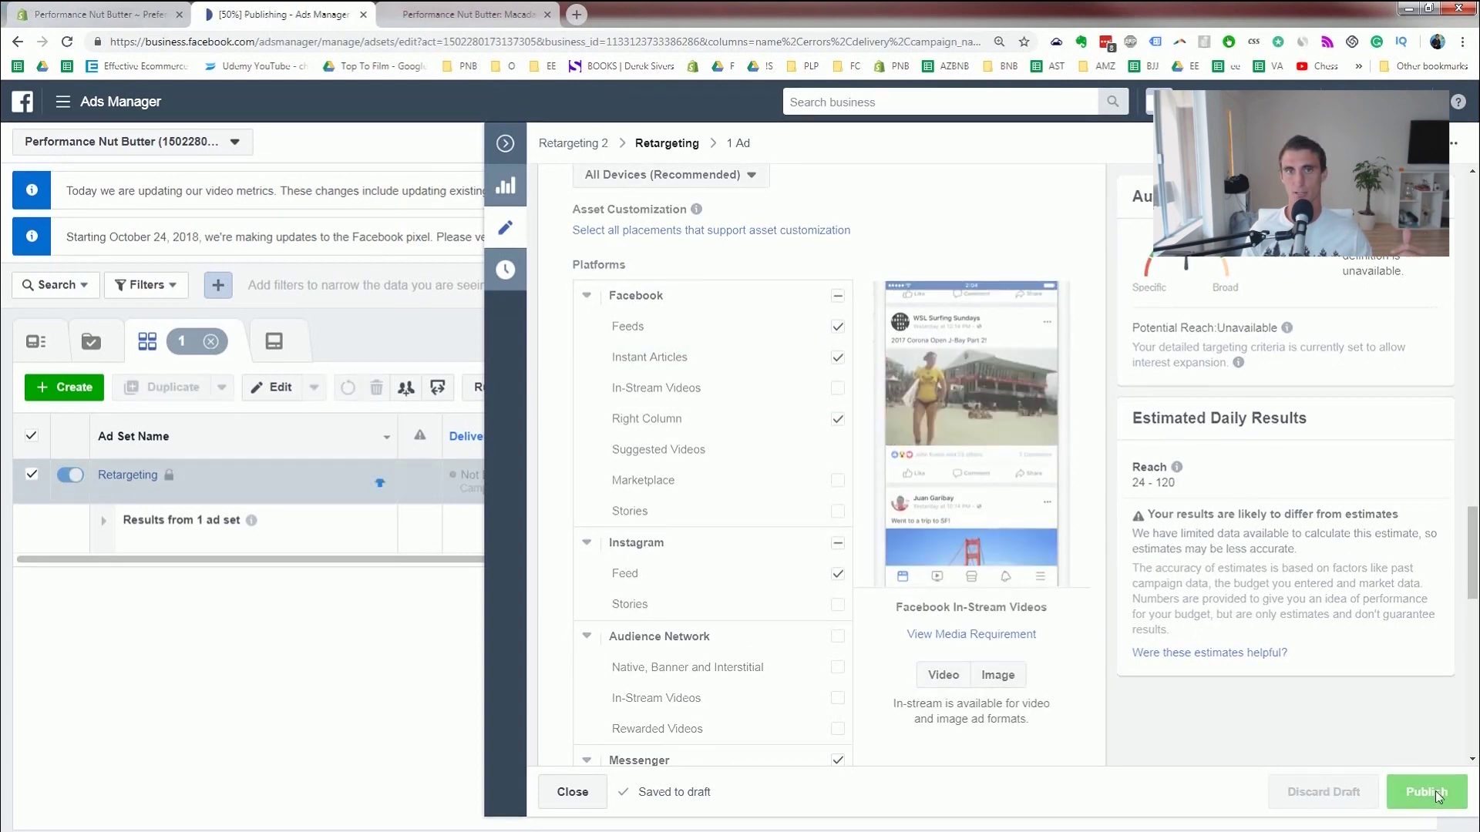